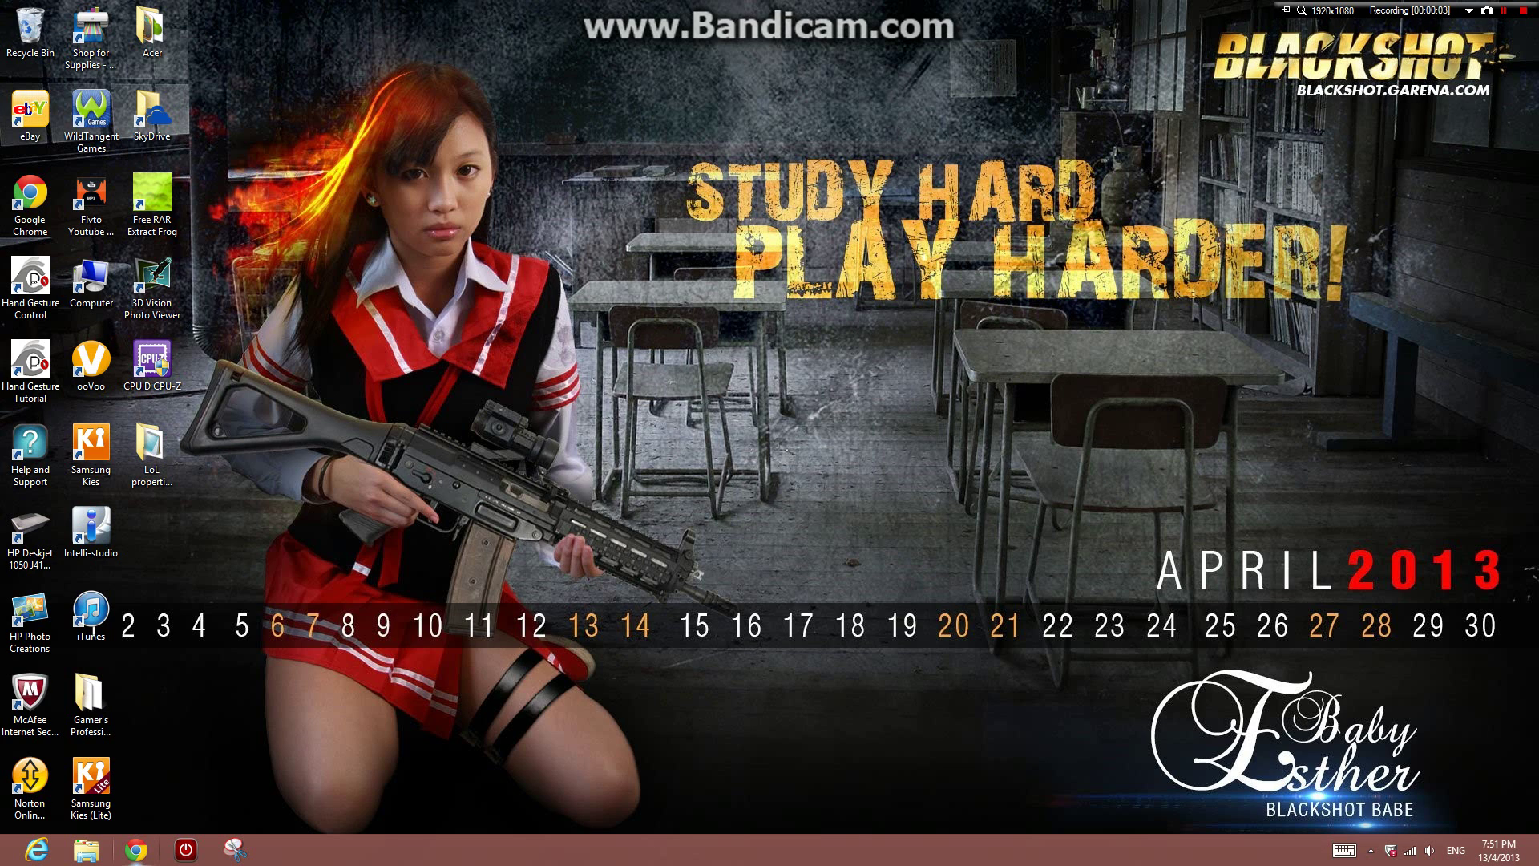
- Open the LoL properties server desktop folder and its Taiwan lol file in Notepad
click(135, 851)
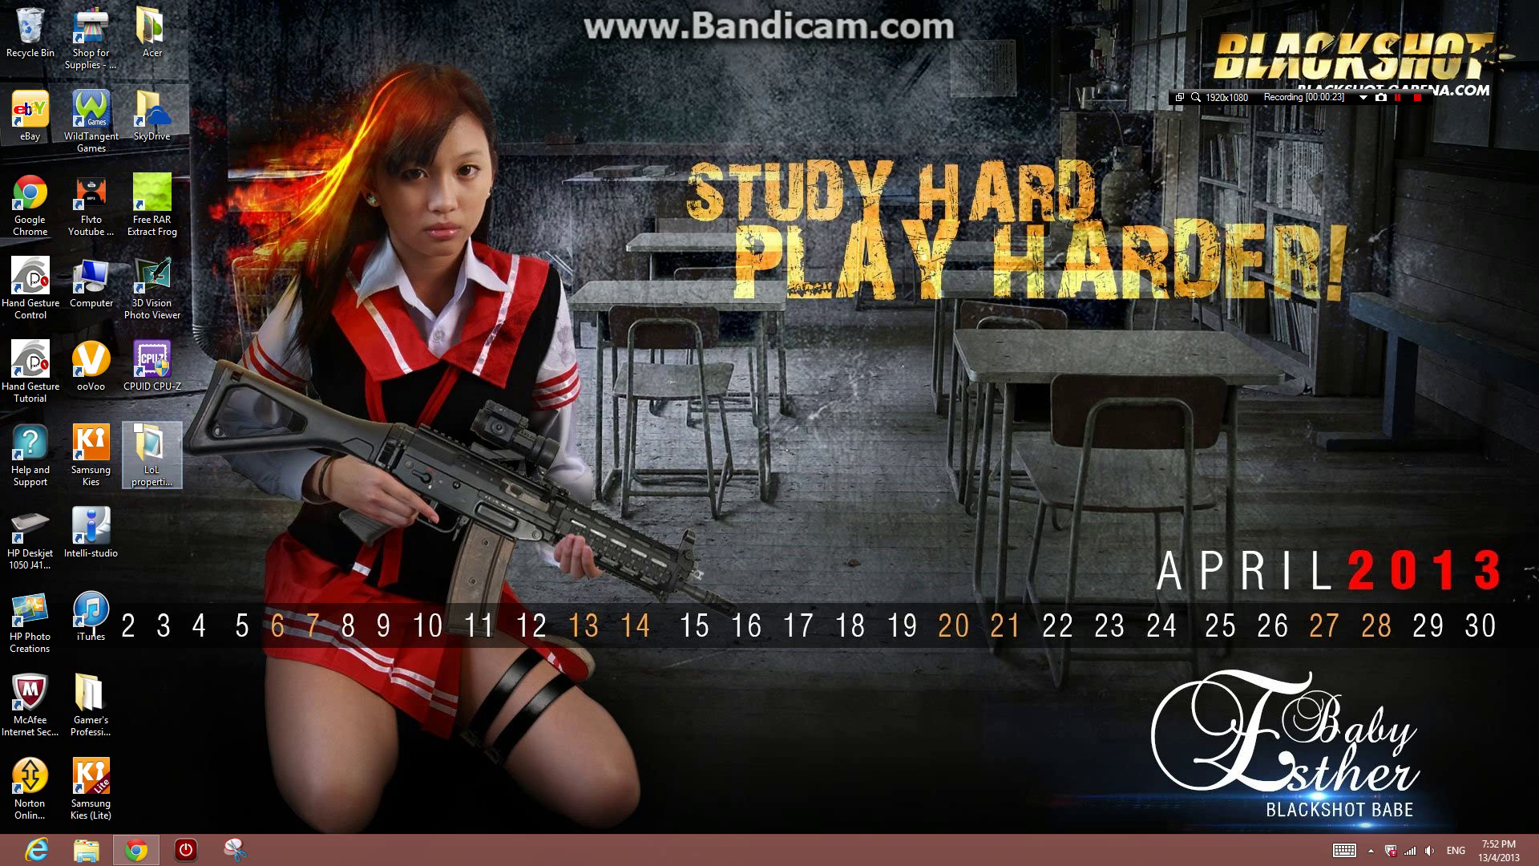
double_click(152, 455)
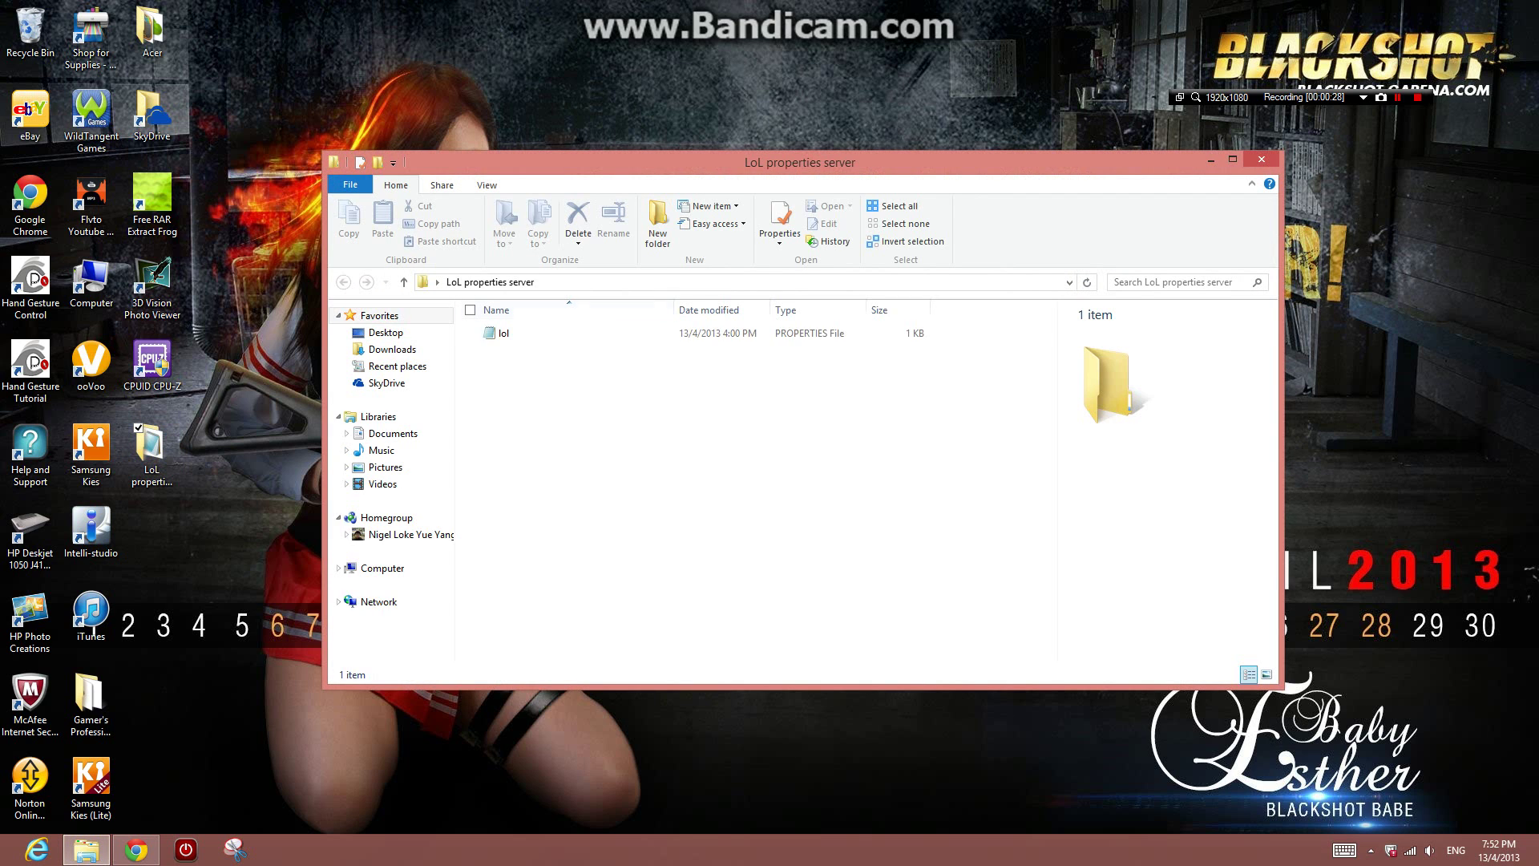
double_click(505, 333)
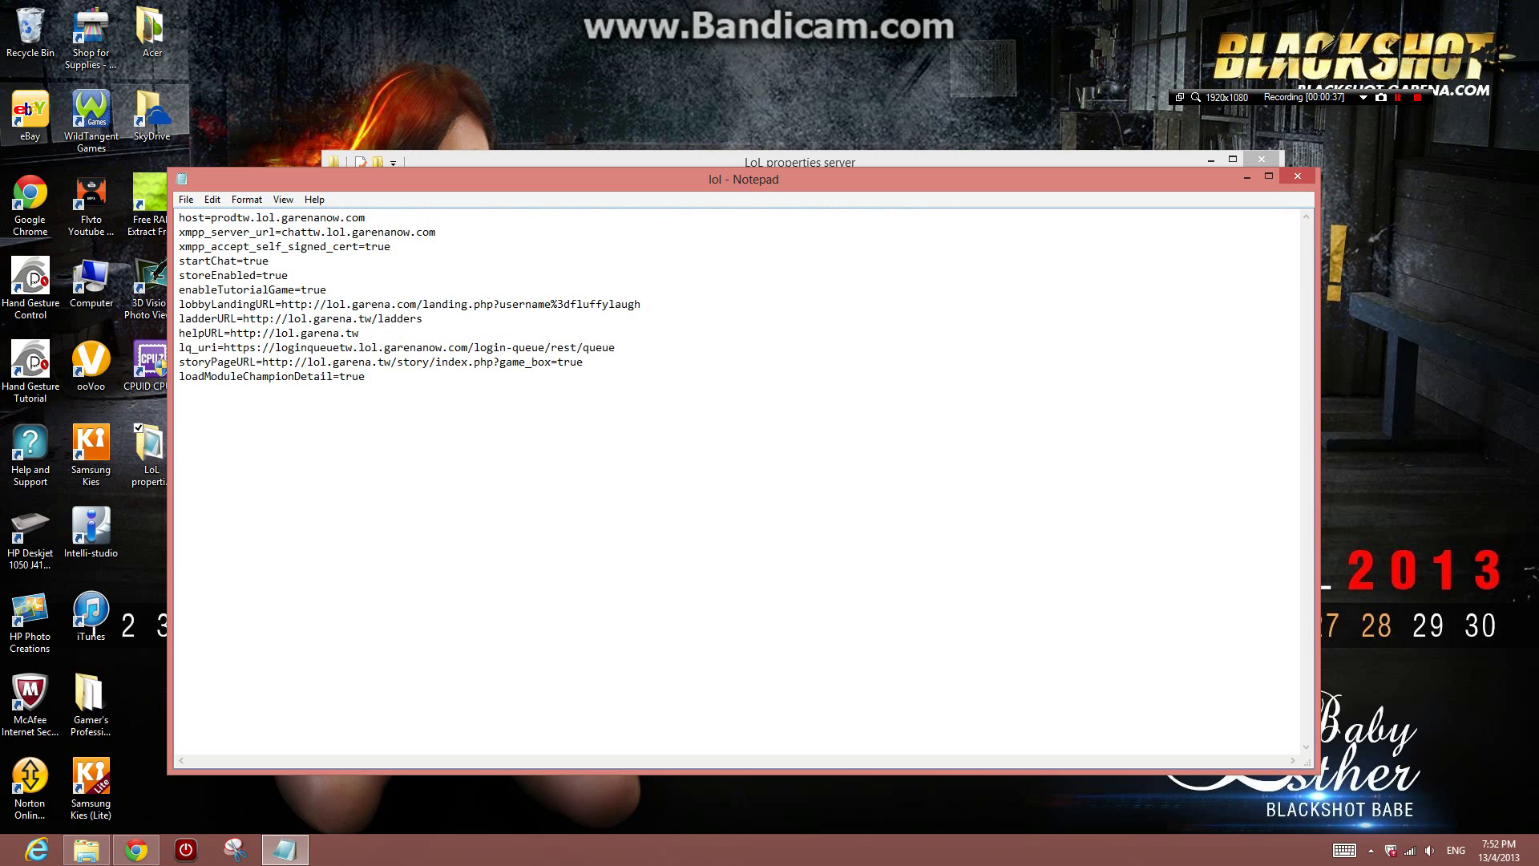
- Browse from Computer into C:\Program Files (x86)\GarenaLoL
double_click(91, 282)
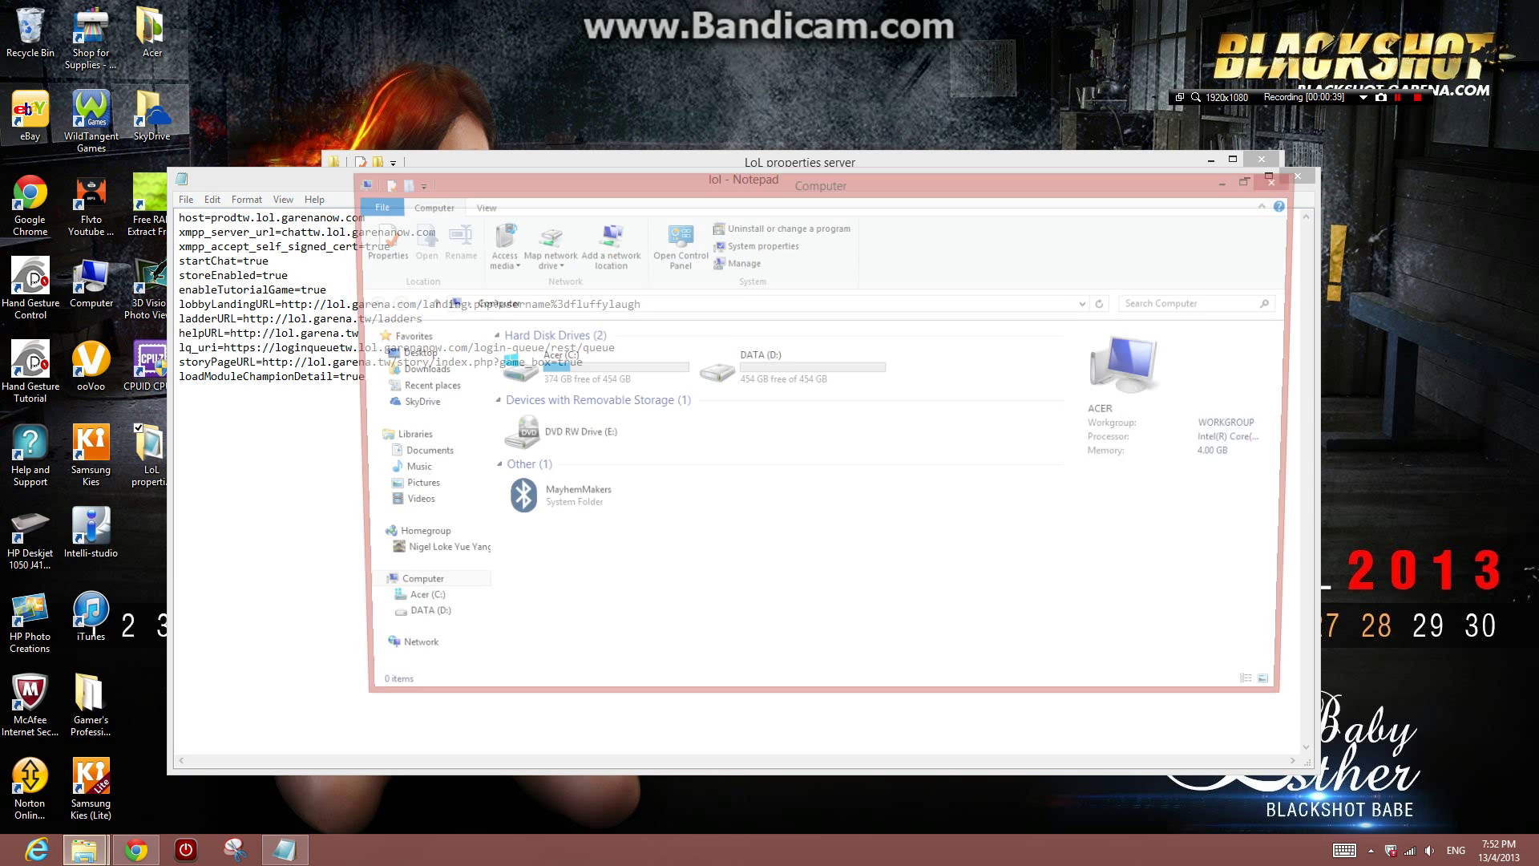
double_click(554, 367)
click(559, 438)
double_click(560, 438)
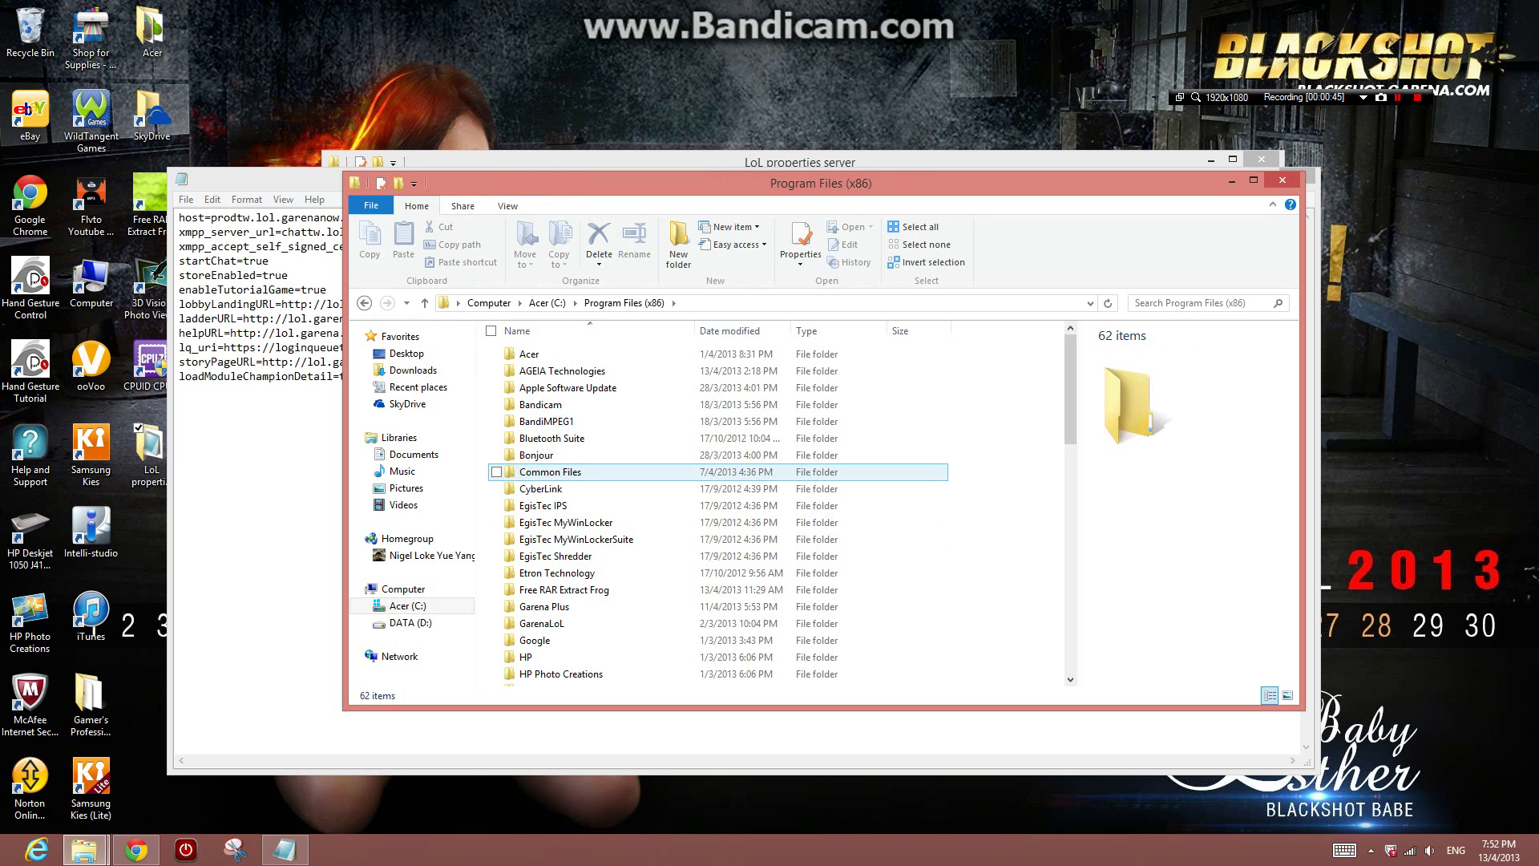
scroll(602, 475, down, 2)
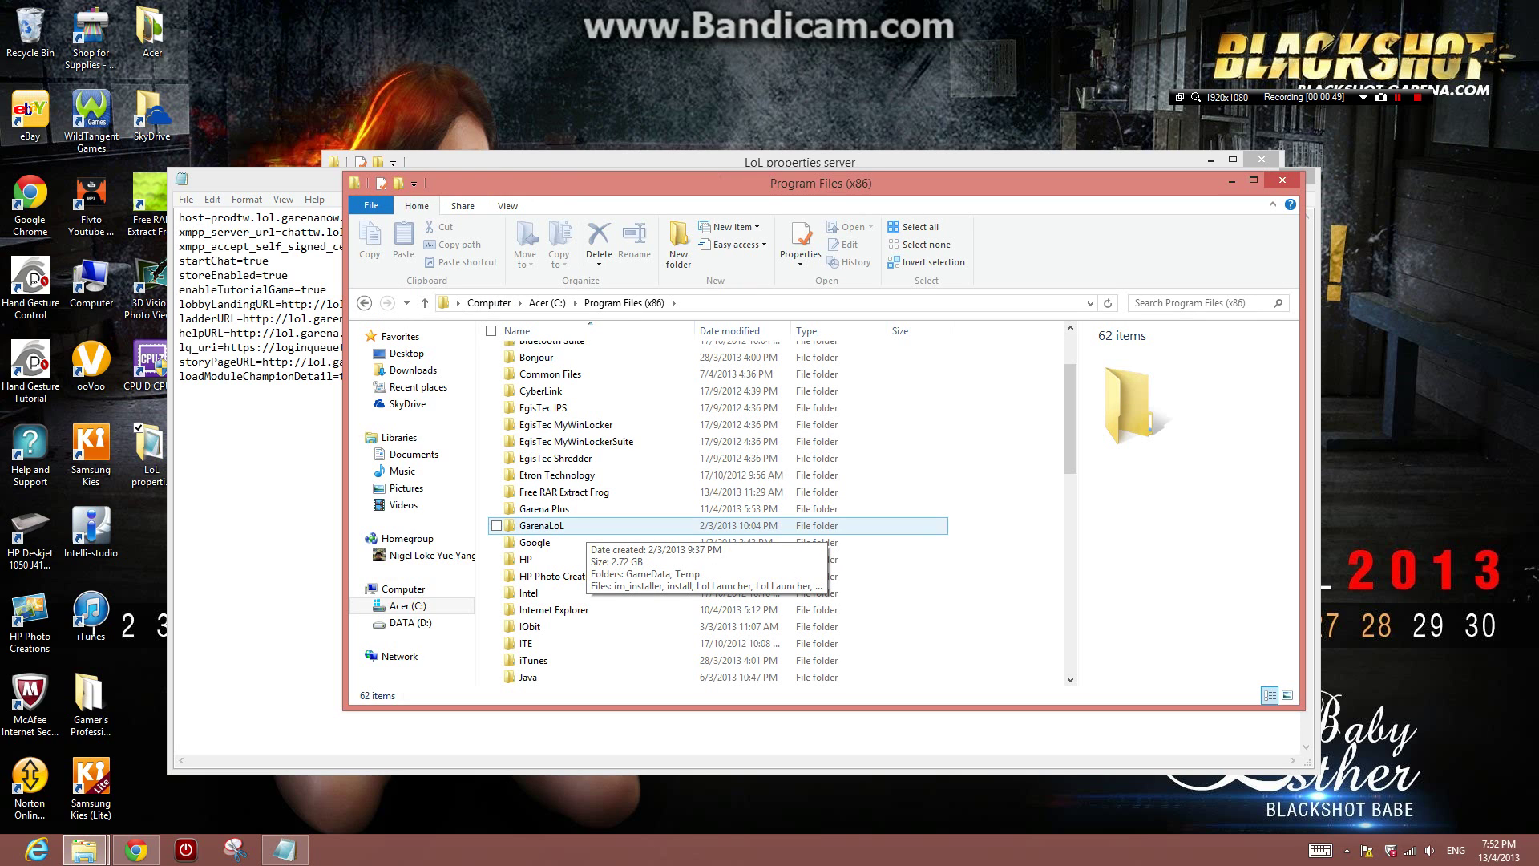
double_click(542, 526)
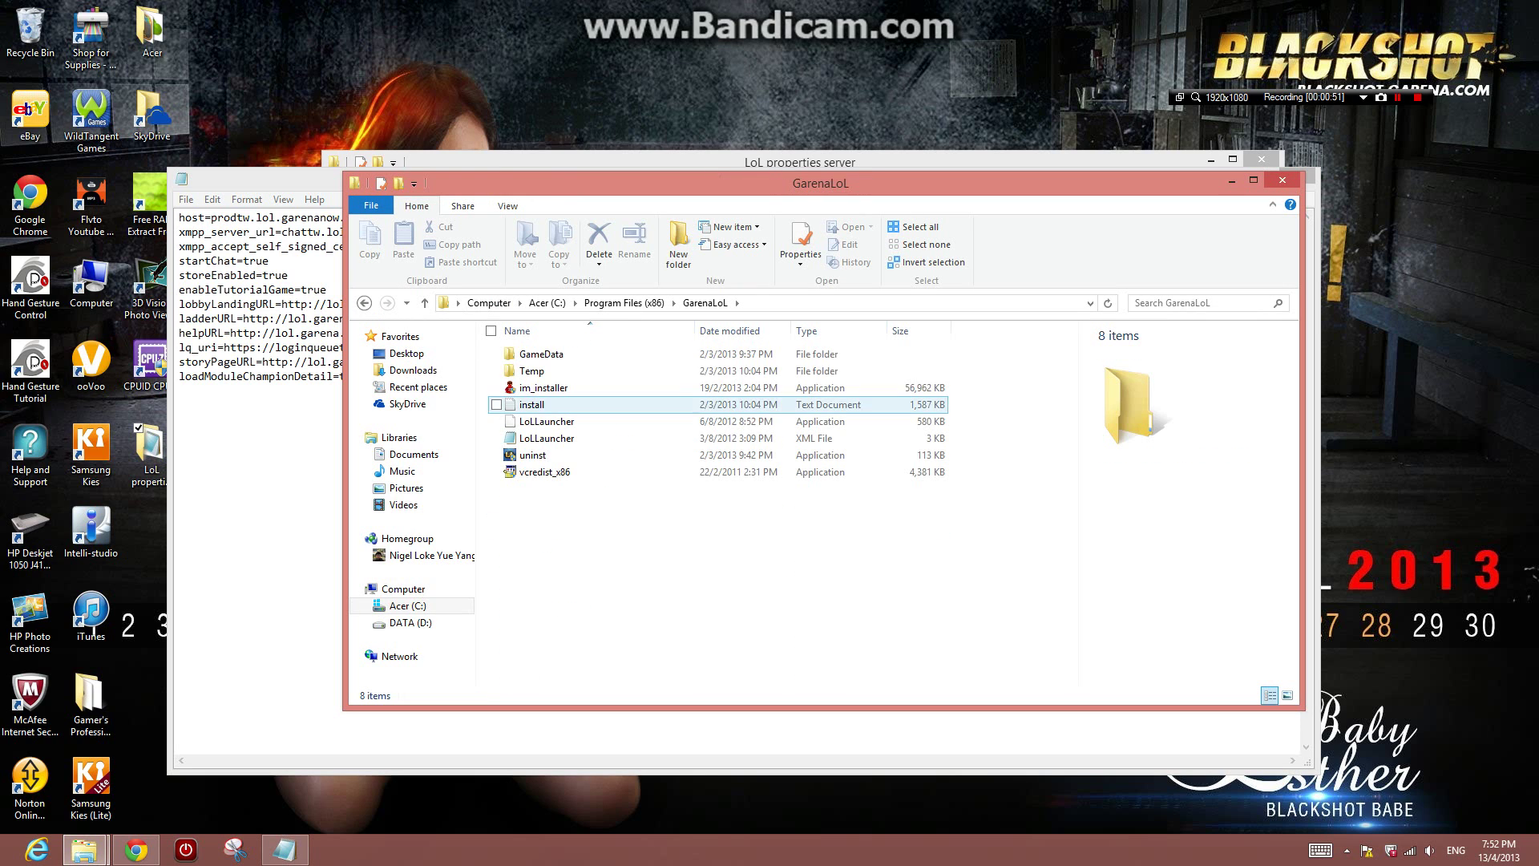
- Continue through GameData\Apps\LoL\Air and open its Singapore lol settings file
click(541, 349)
double_click(529, 353)
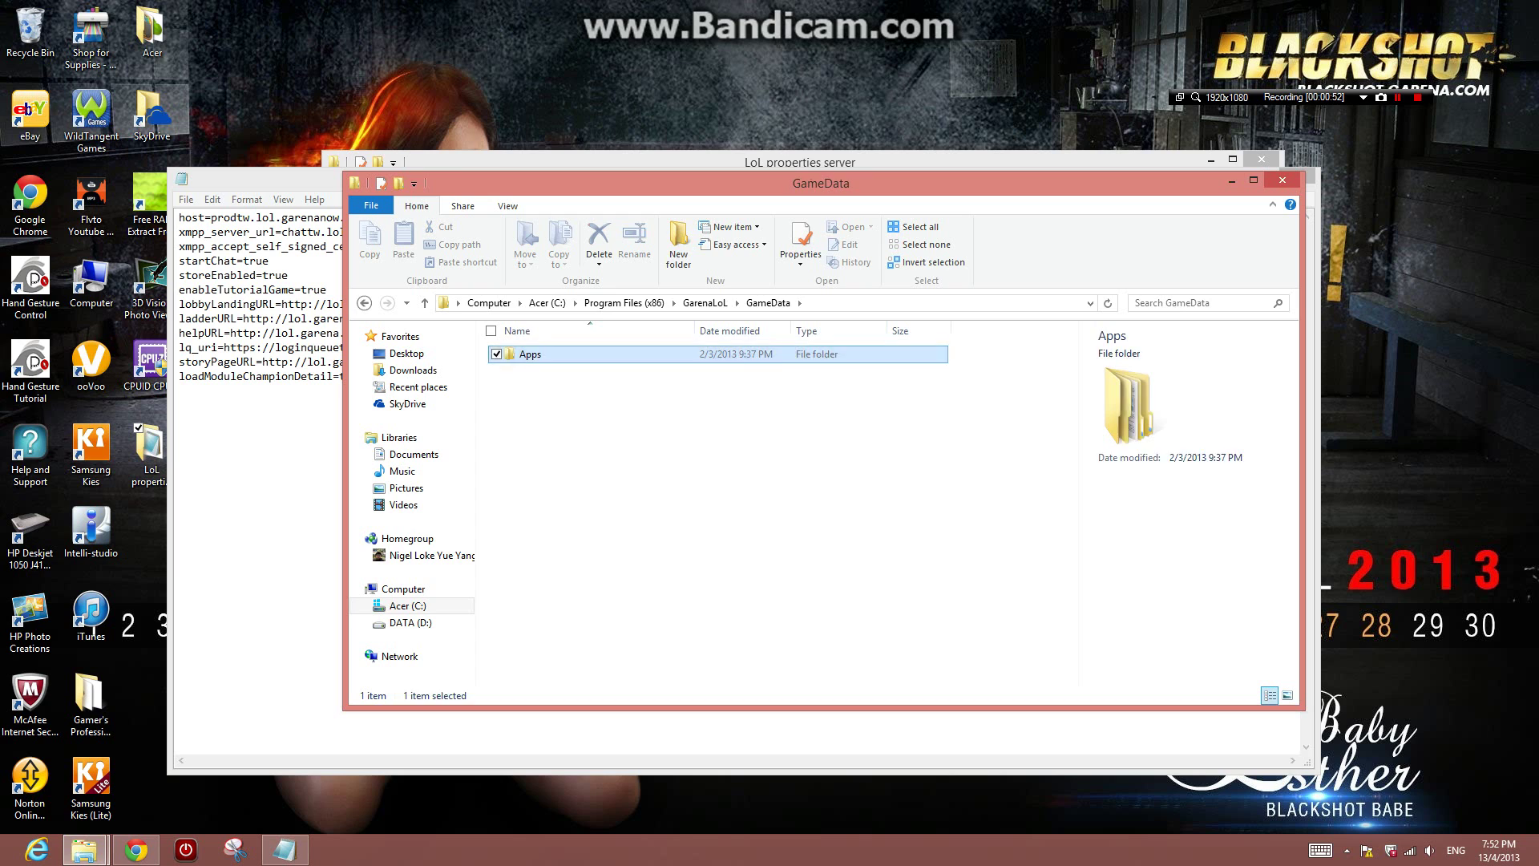
double_click(529, 353)
double_click(530, 354)
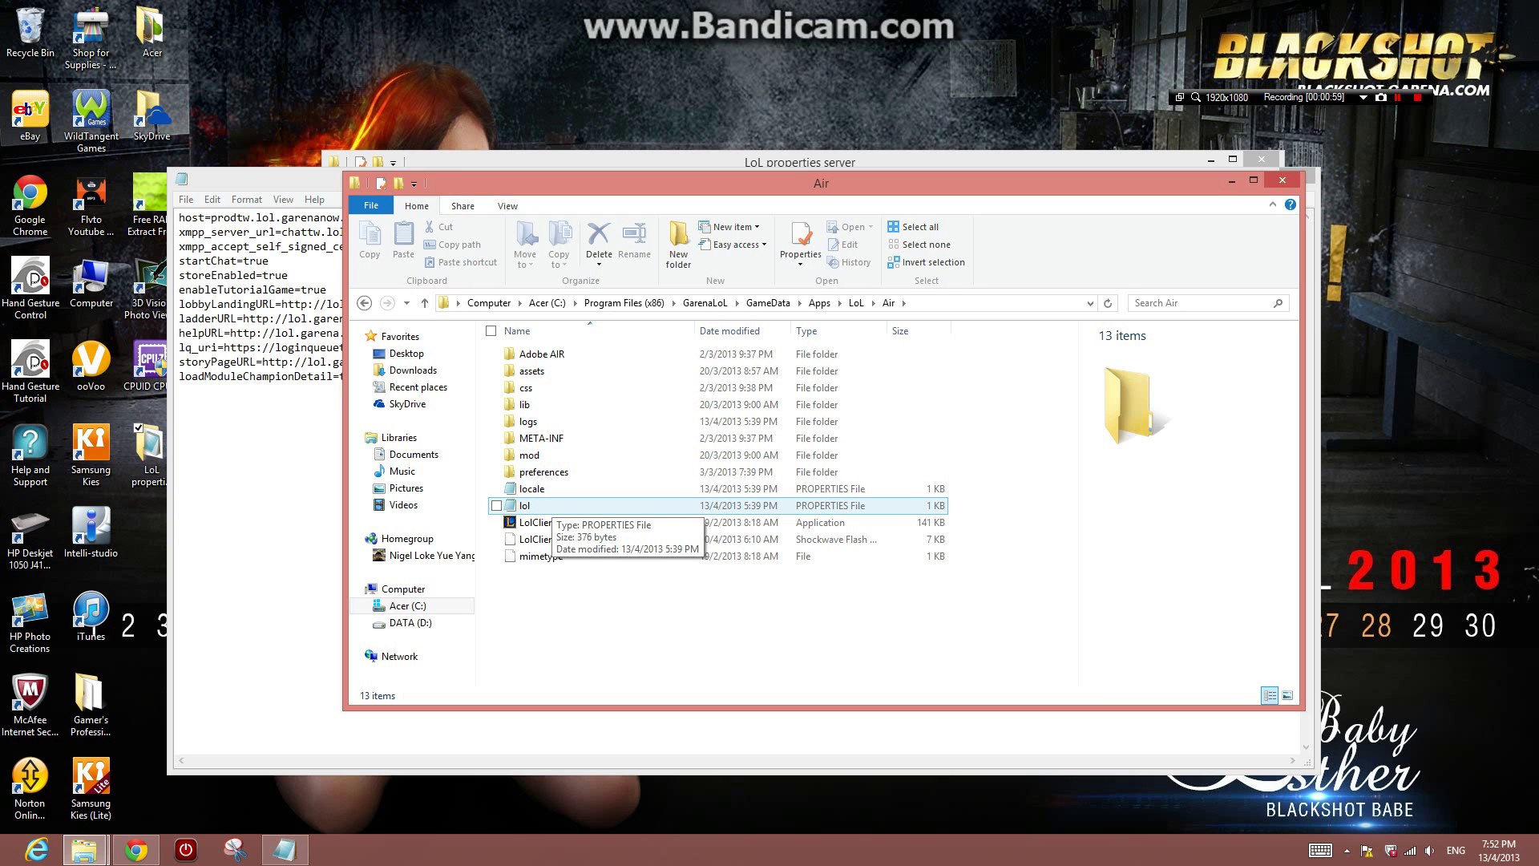
double_click(529, 505)
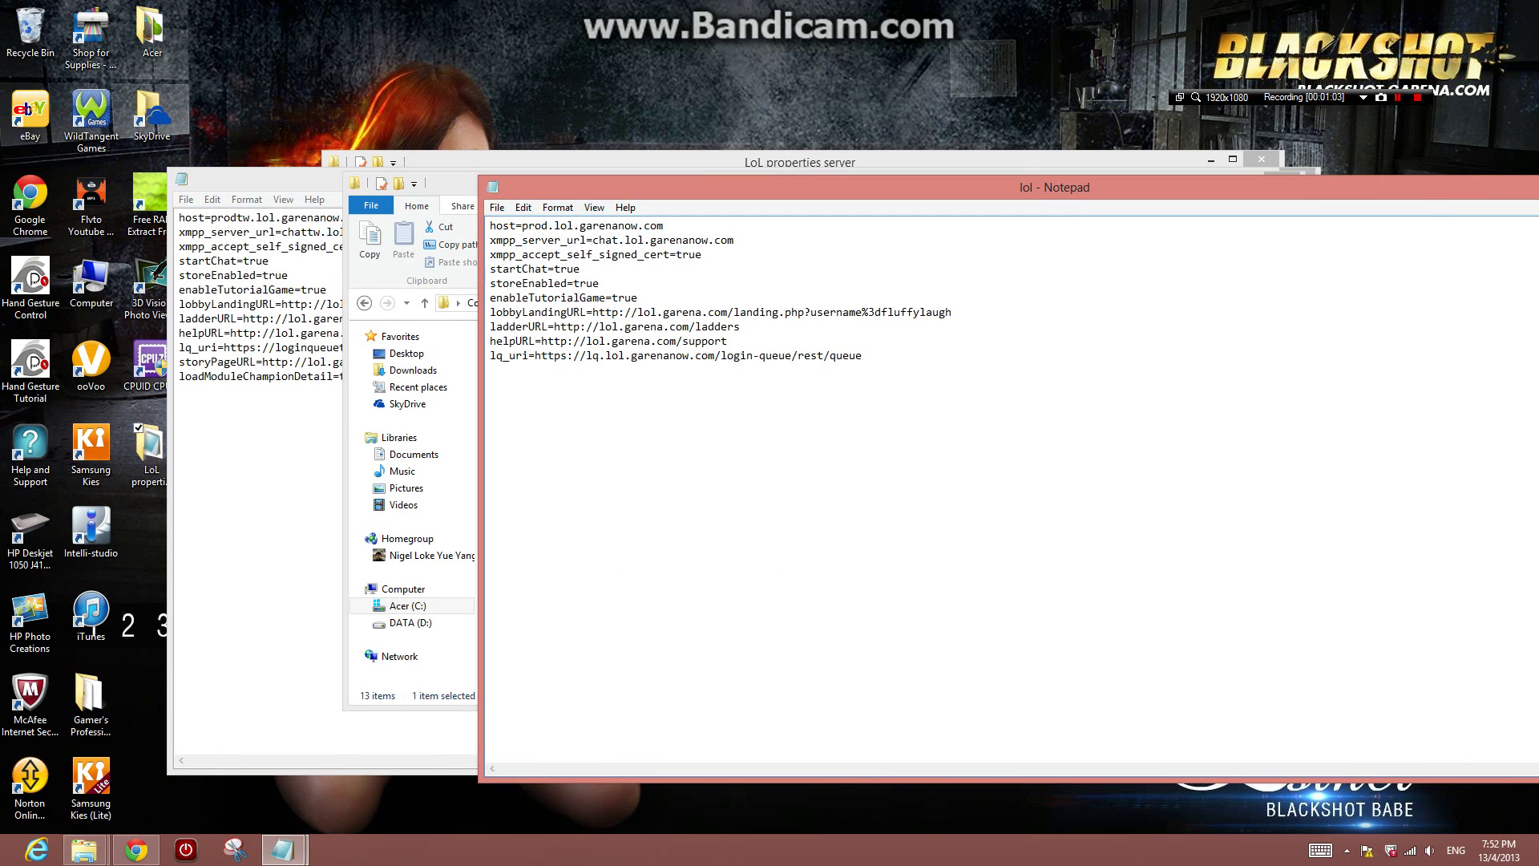
- Flip between the Taiwan and Singapore lol files to compare server addresses, then close Notepad
key(alt+Tab)
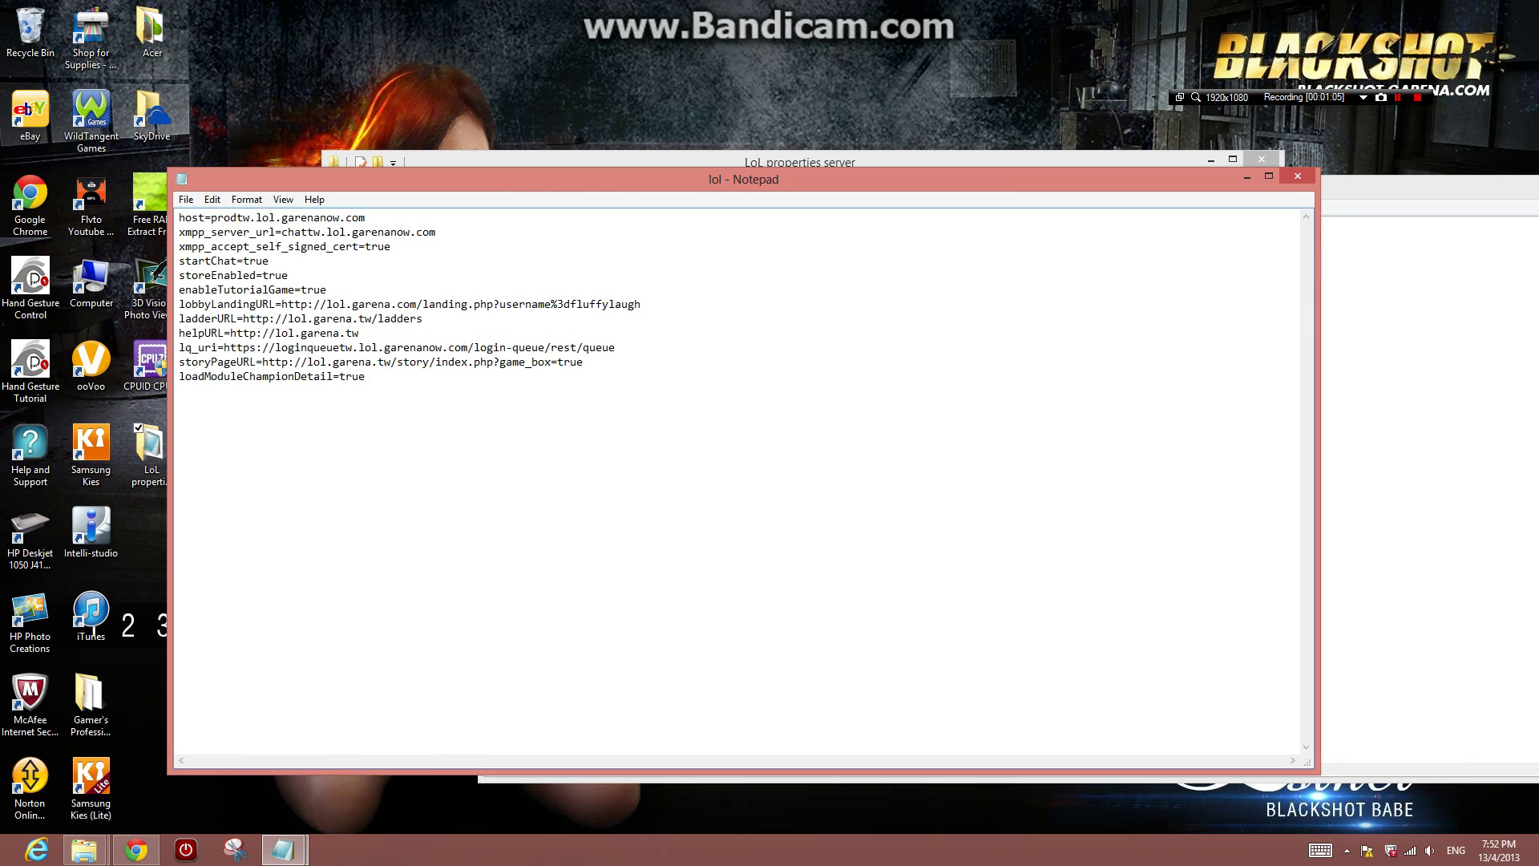
key(alt+Tab)
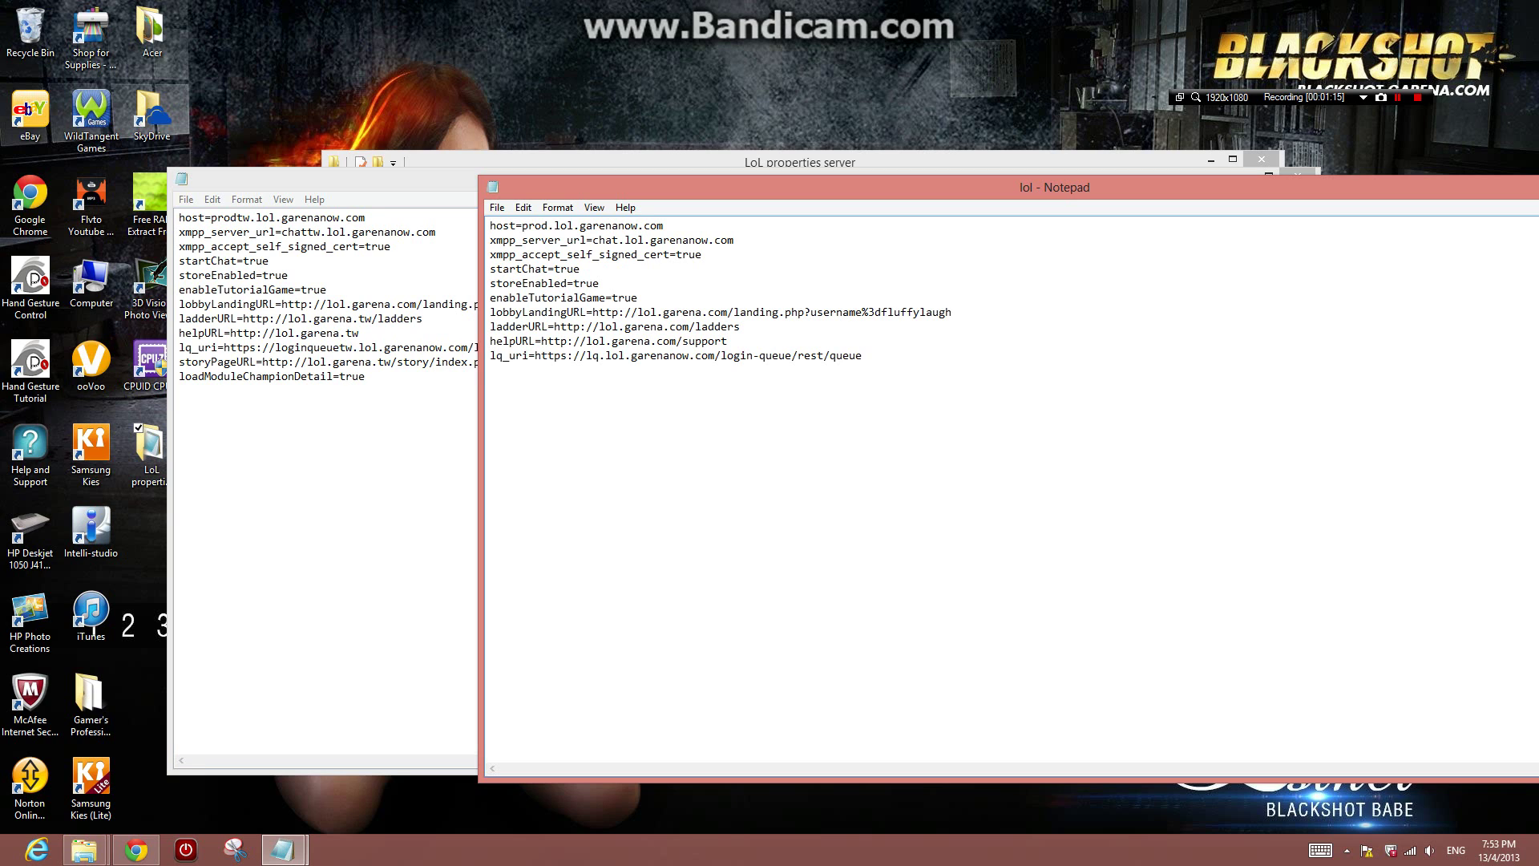
key(alt+Tab)
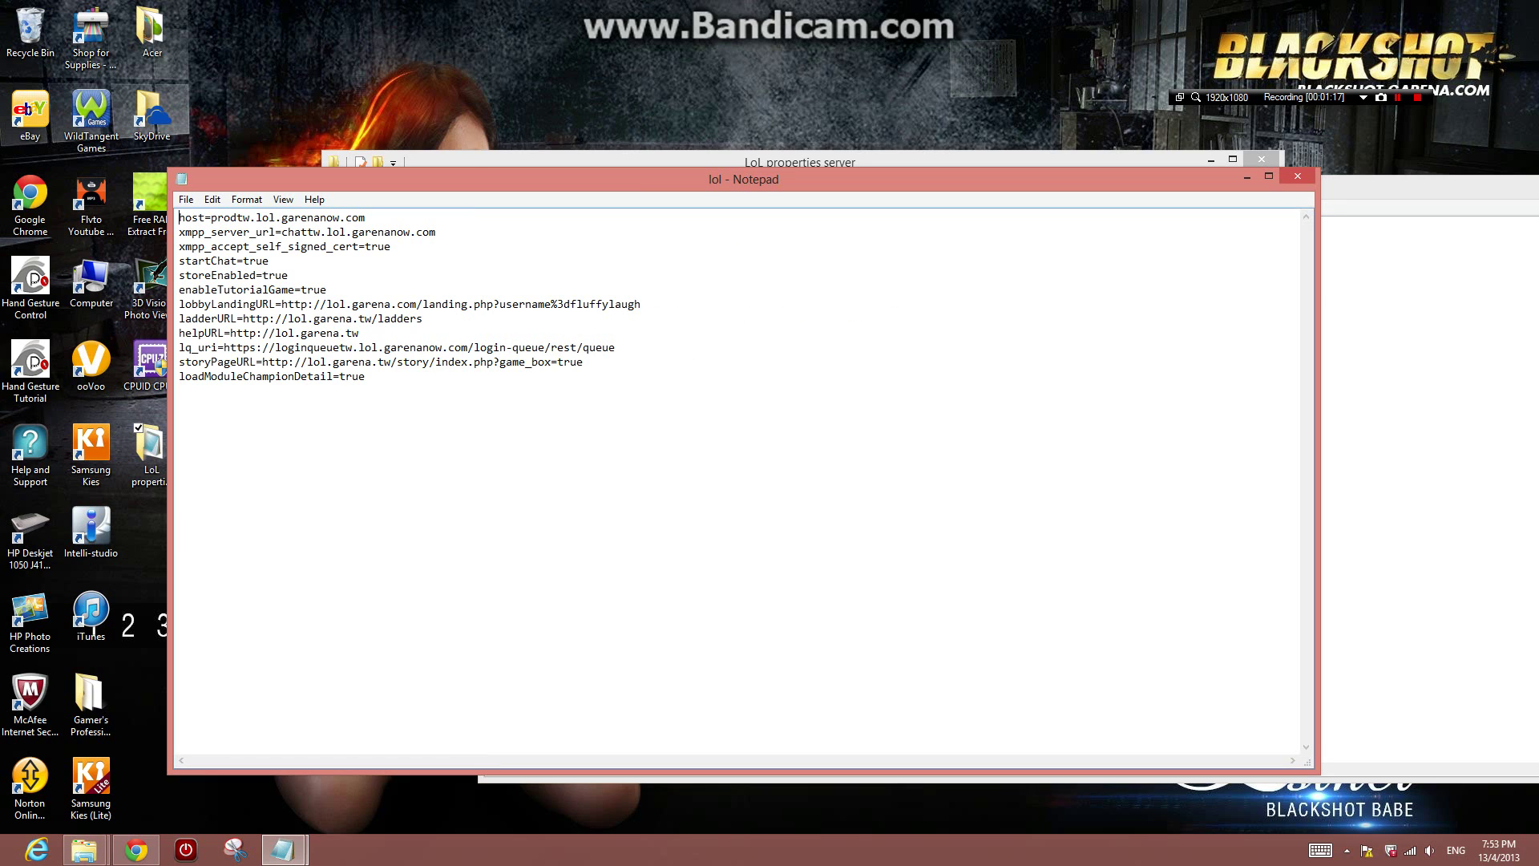
key(alt+Tab)
key(alt+Tab)
key(alt+Tab)
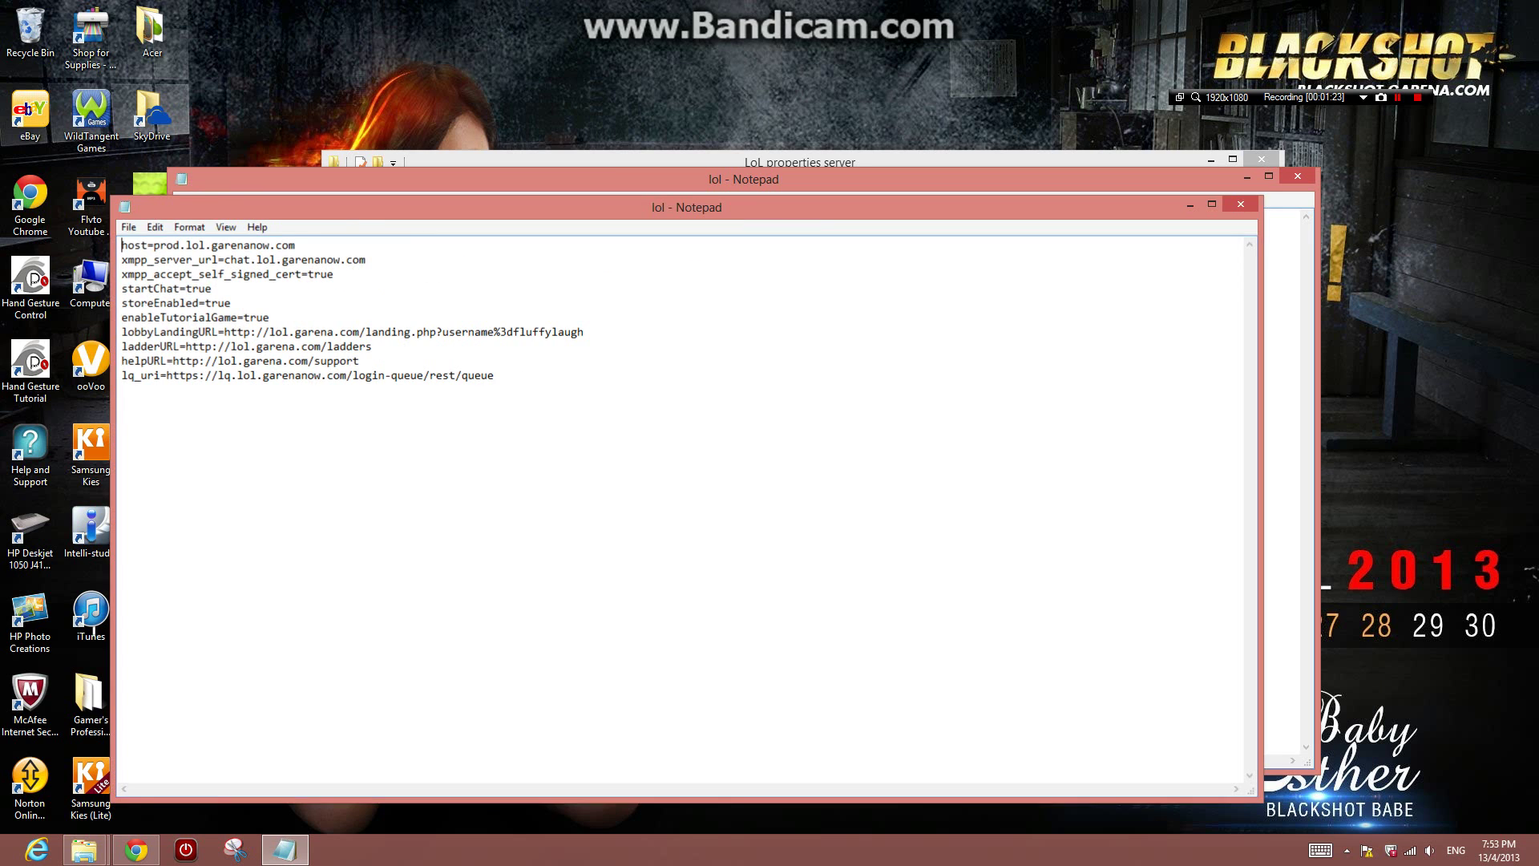
key(alt+Tab)
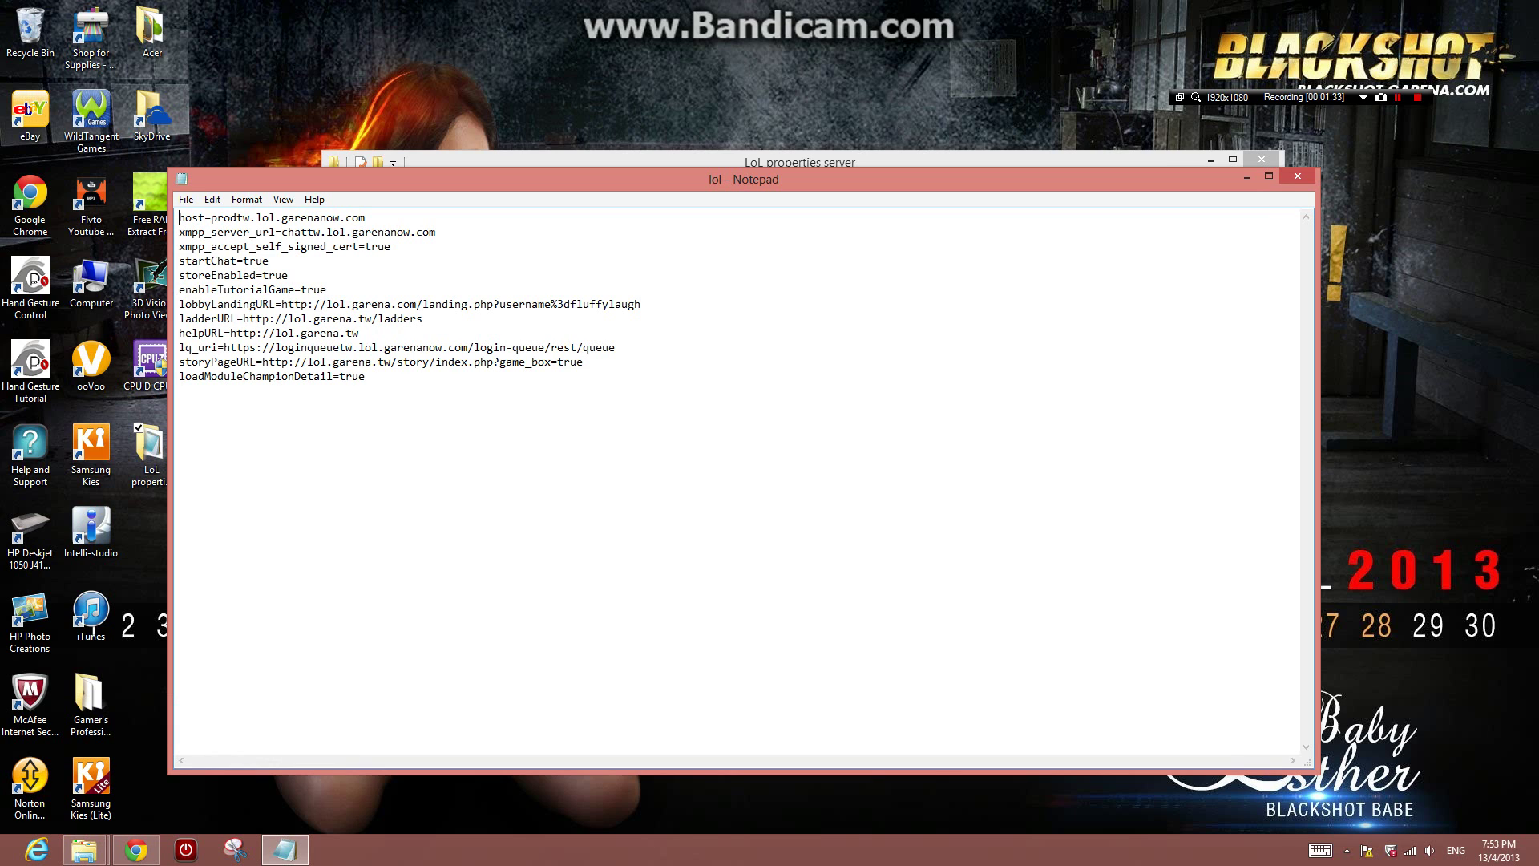
key(alt+F4)
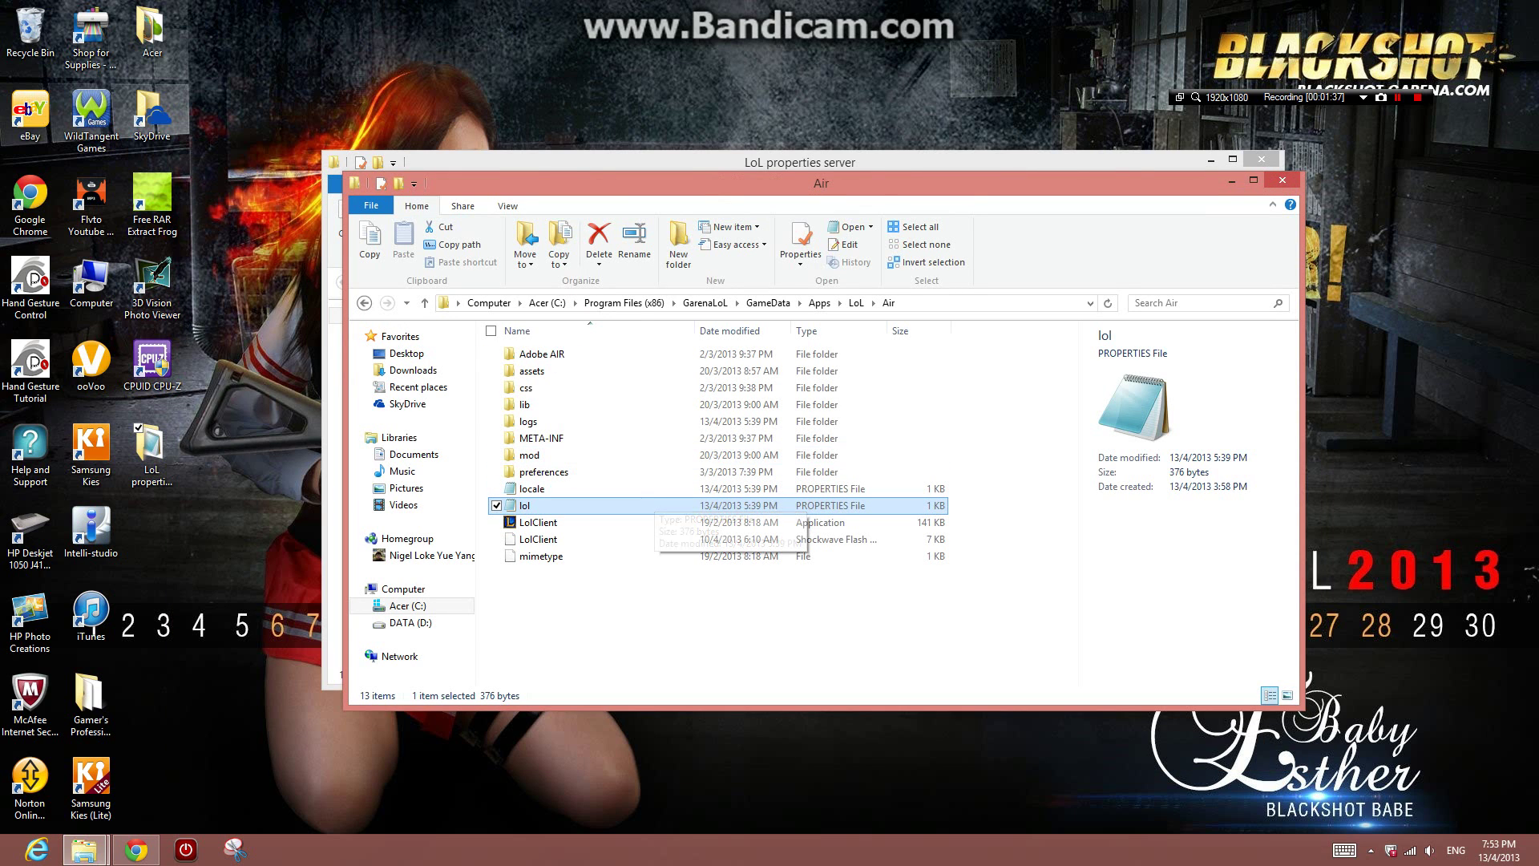
- Close the Air folder window and bring up the Windows 8 Search charm
click(1283, 180)
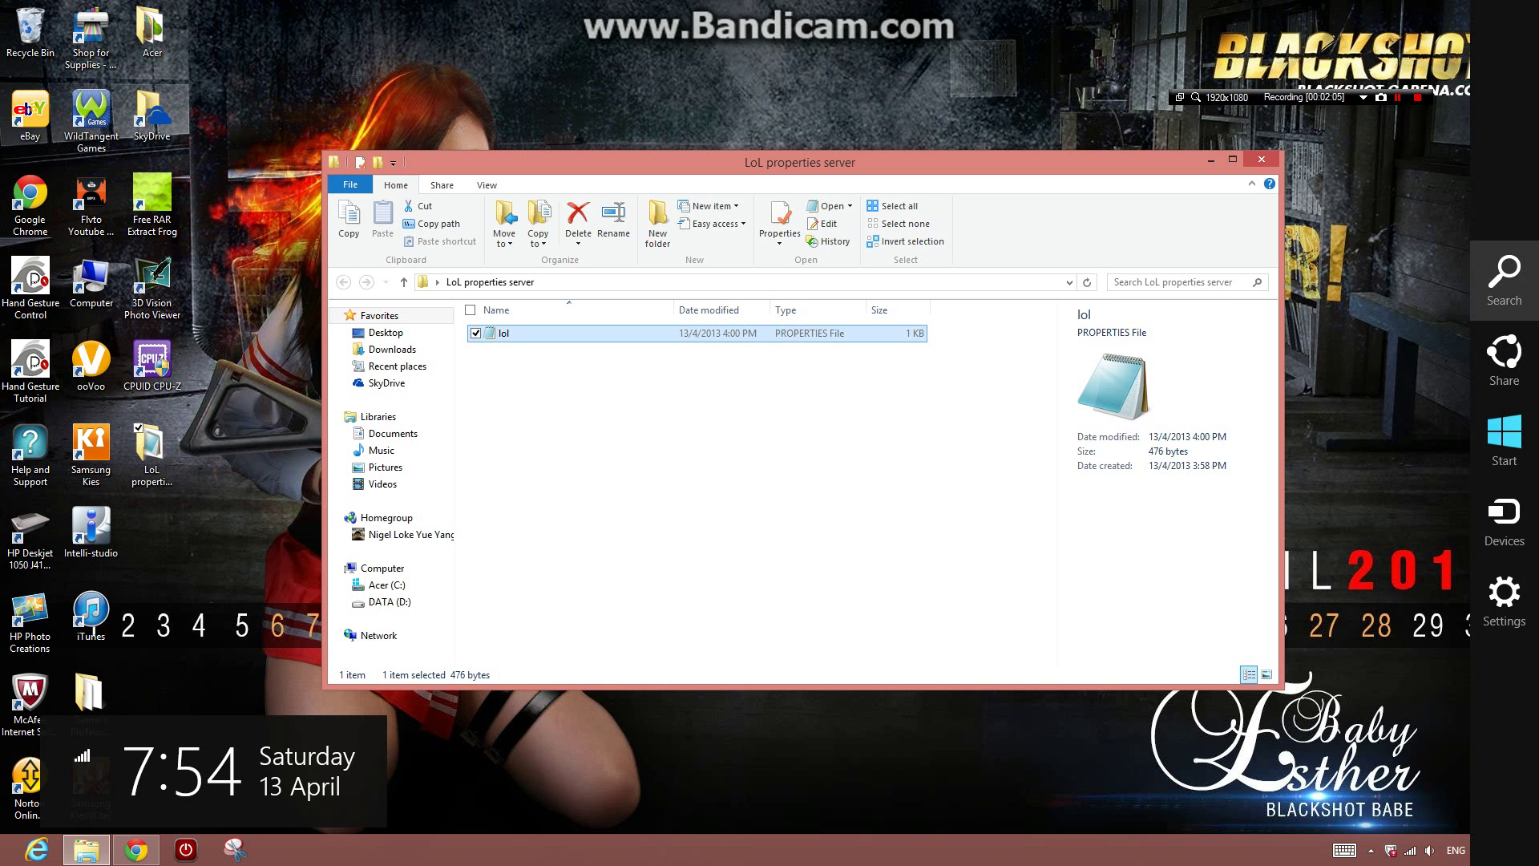
click(1503, 283)
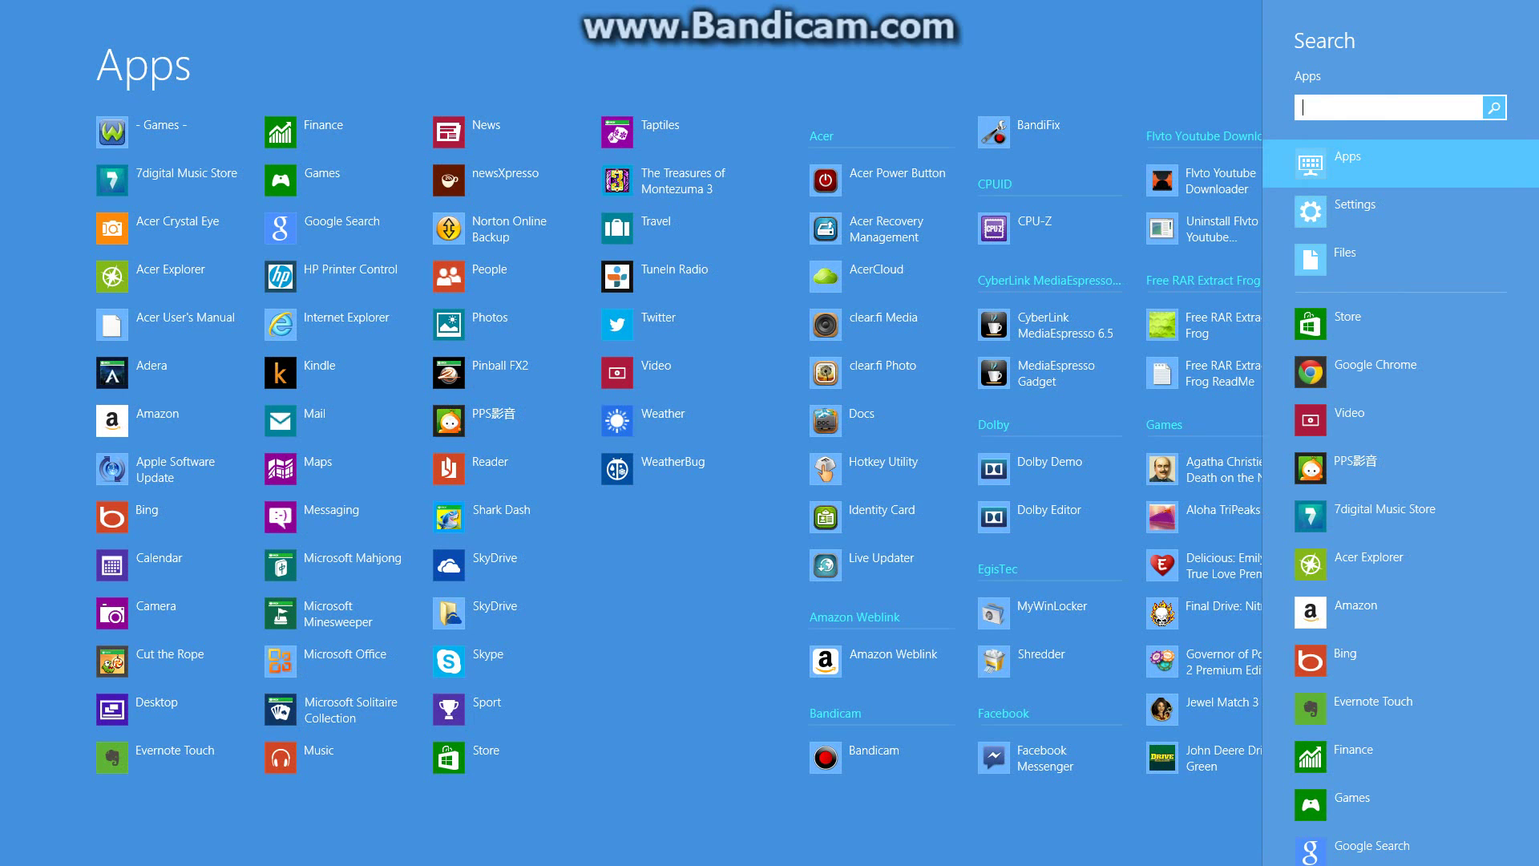
text(note)
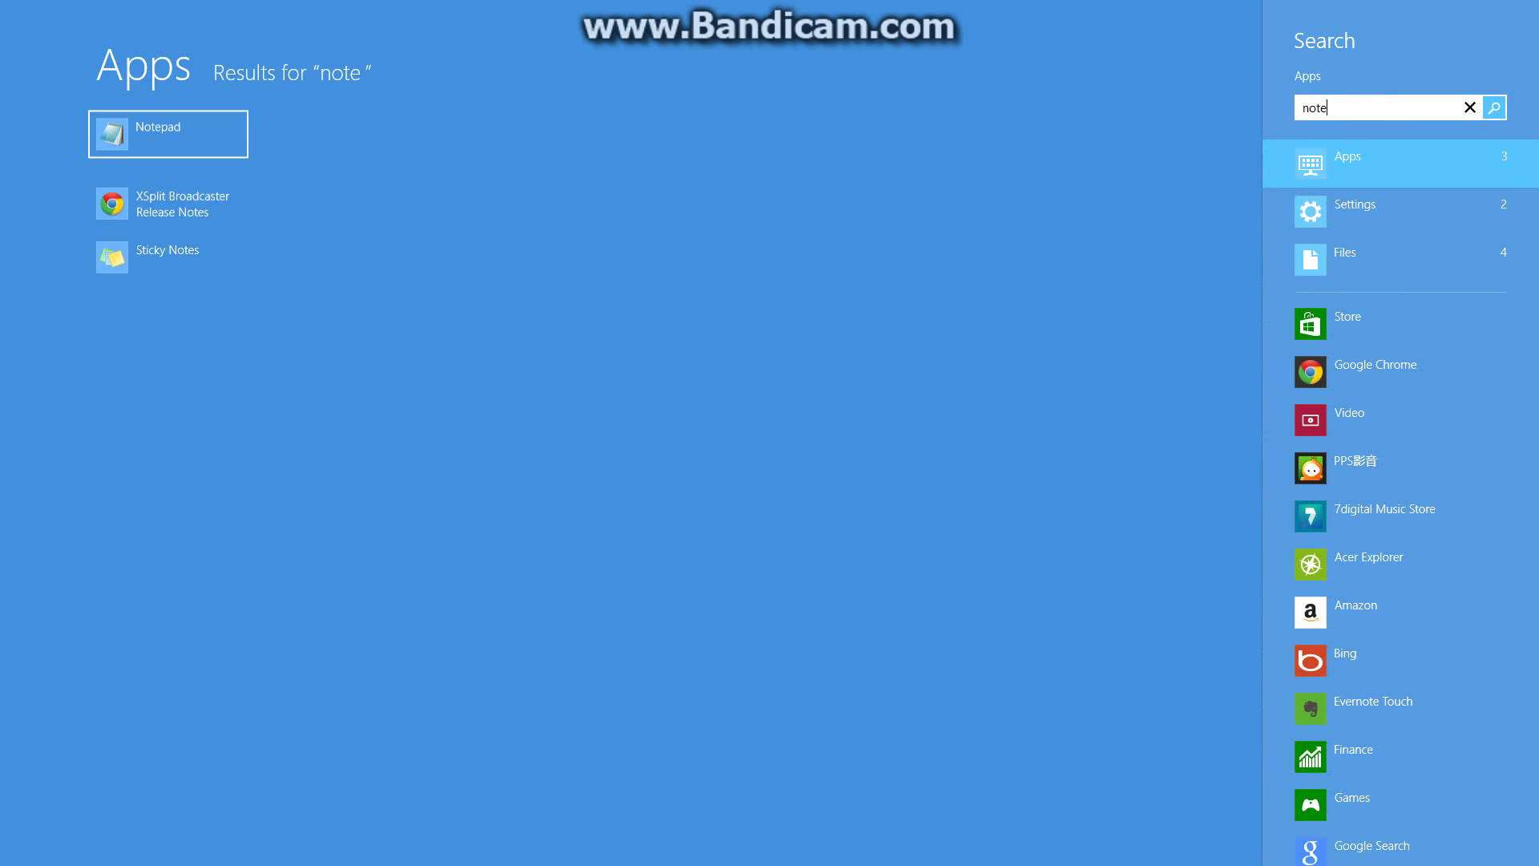
text(pad)
- Launch Notepad from search and open the Taiwan lol file from the LoL properties server folder
key(Return)
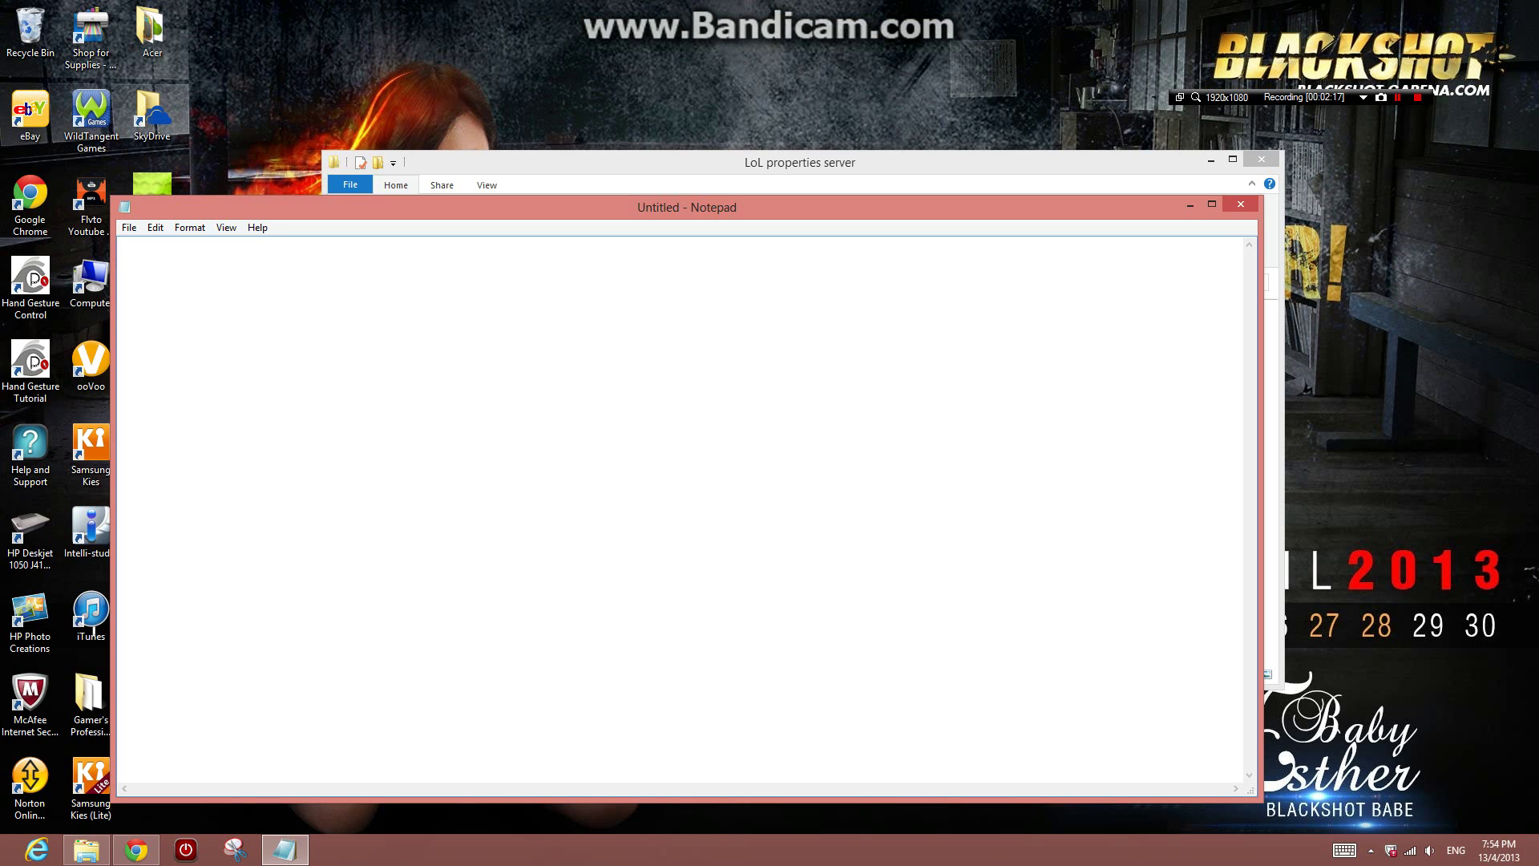
click(842, 161)
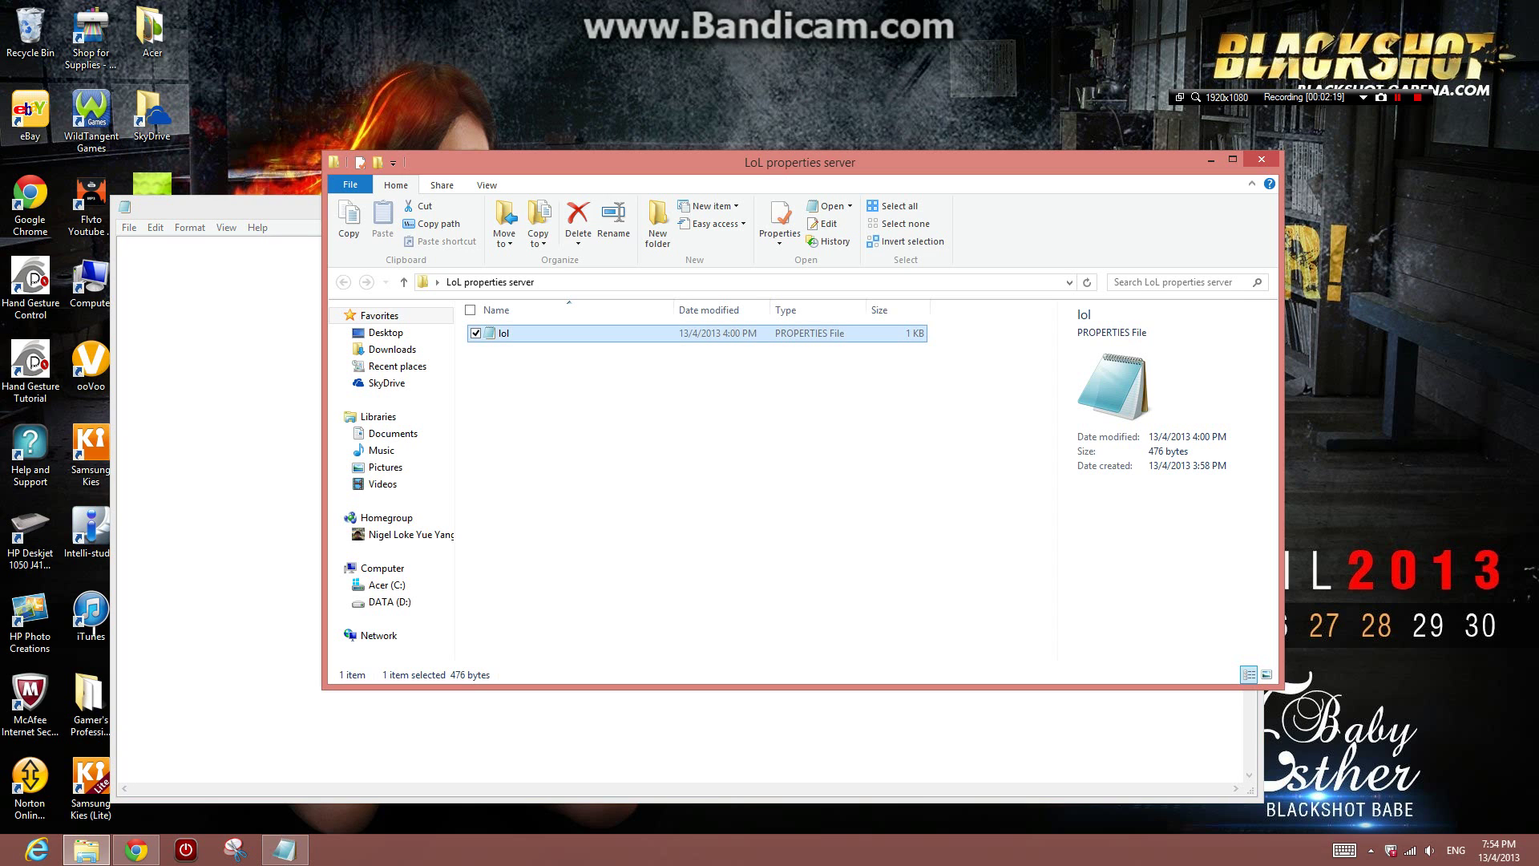
double_click(498, 333)
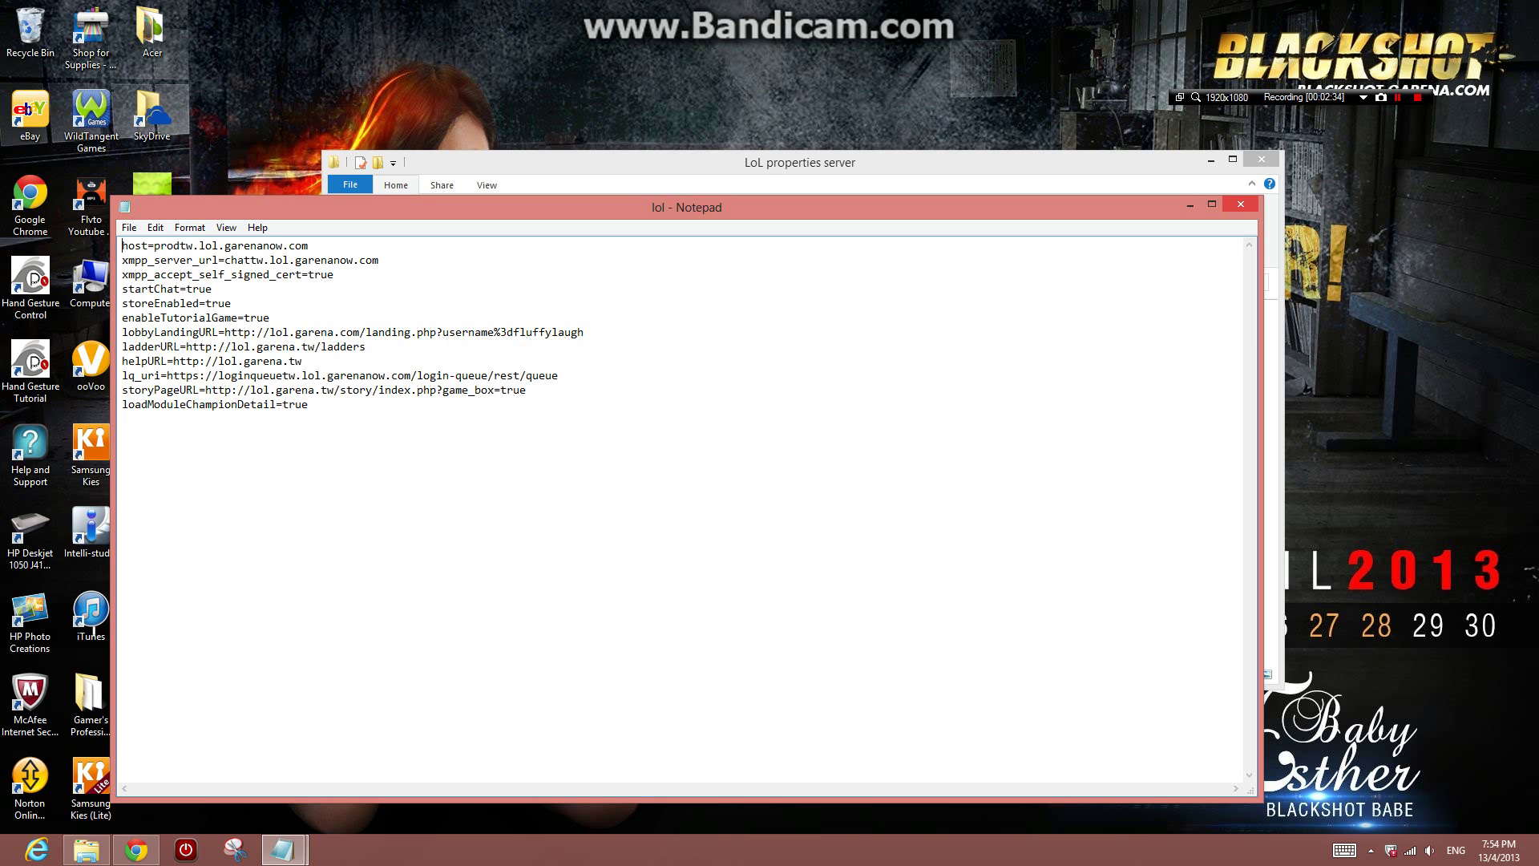
- Reopen the Taiwan lol file and copy all its server settings text
click(1240, 205)
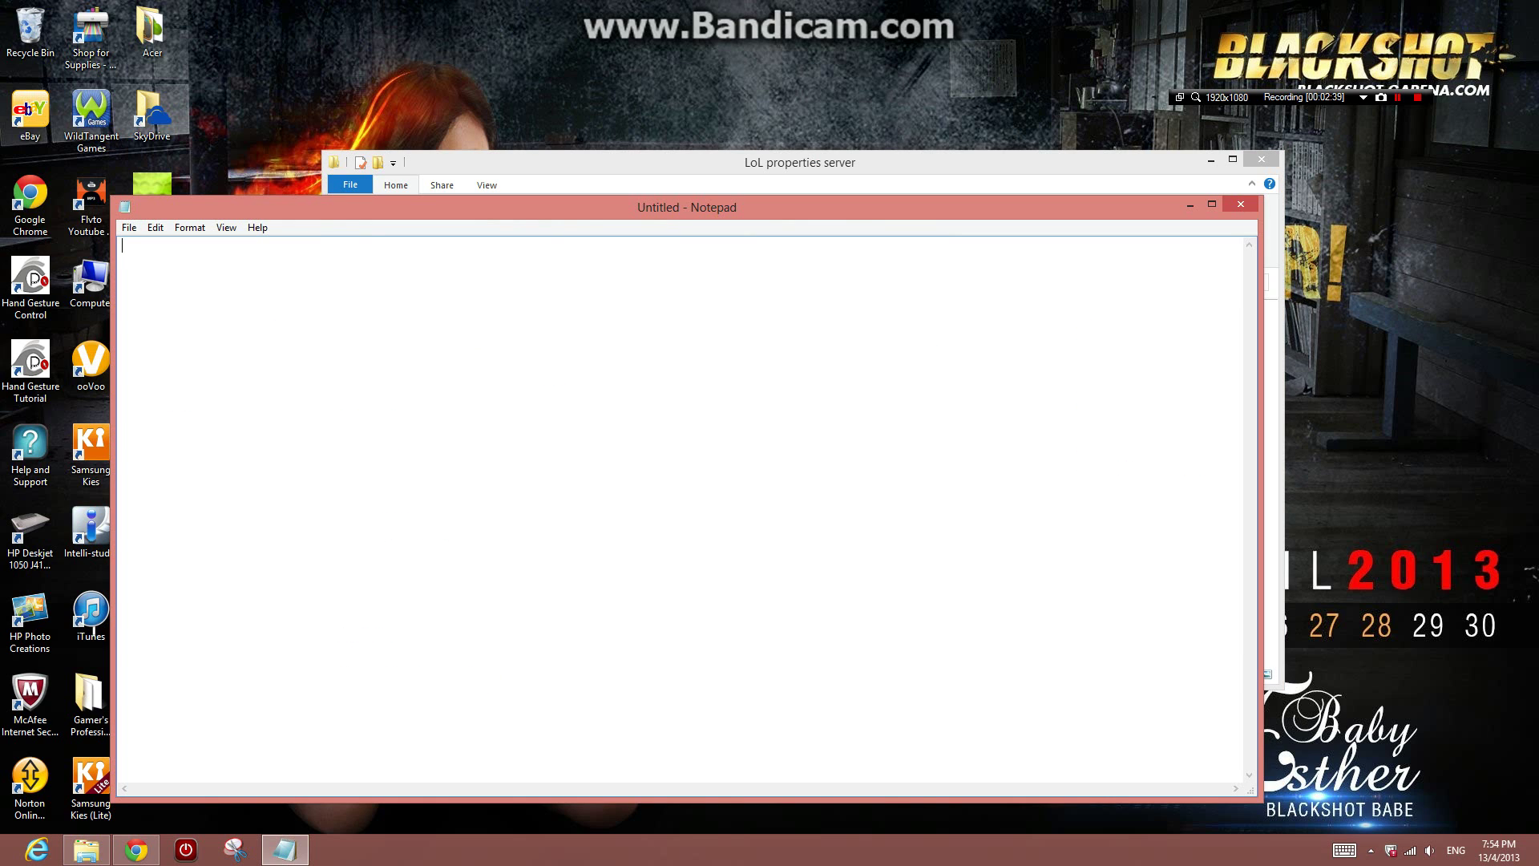
click(283, 850)
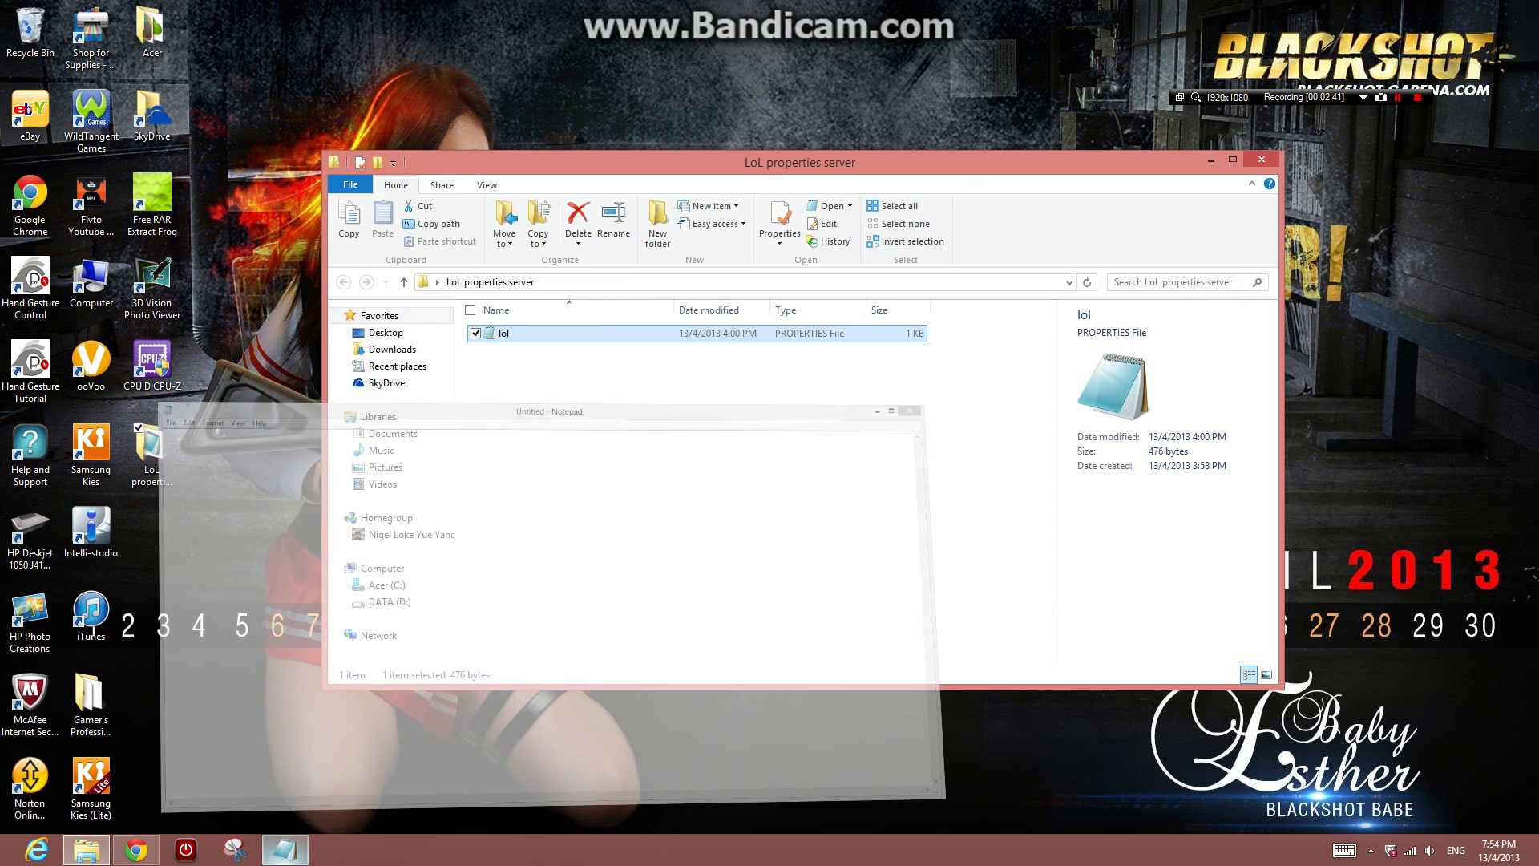
click(284, 850)
click(87, 851)
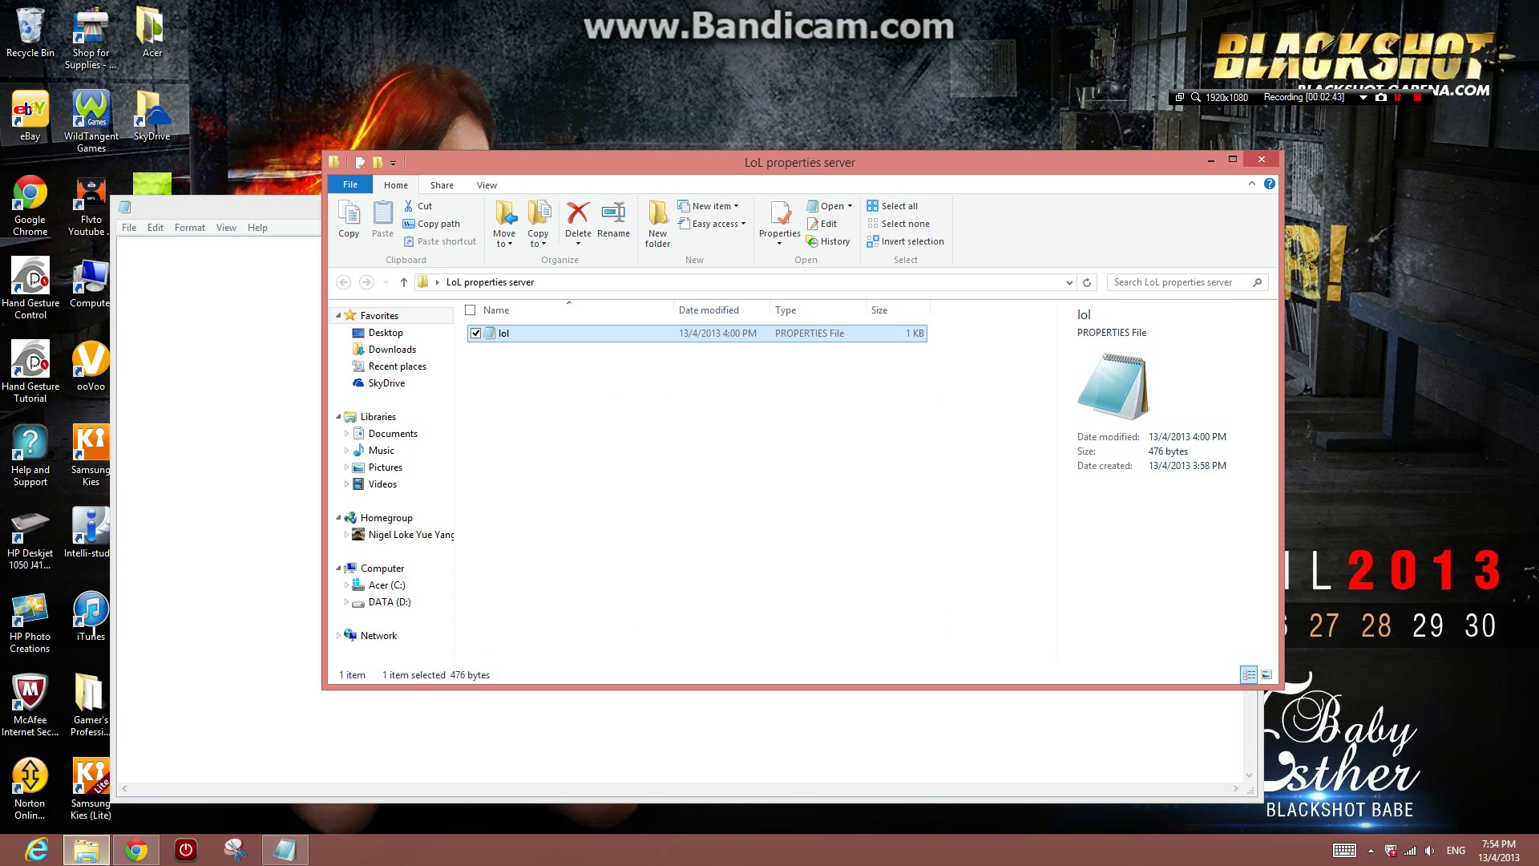
key(Return)
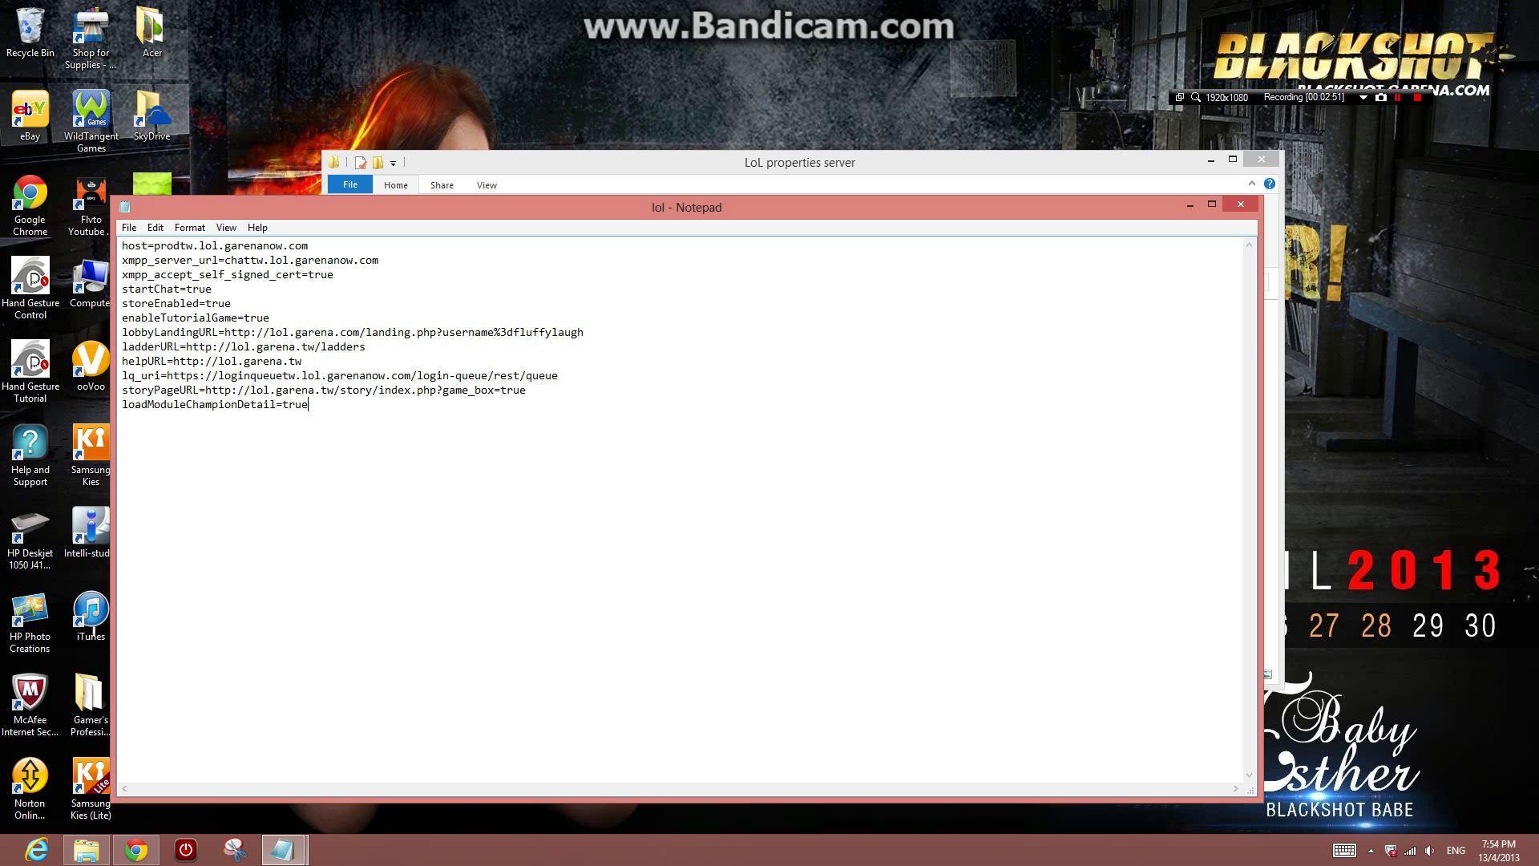
key(shift+Up)
key(shift+Up)
key(shift+Up)
key(shift+Up)
key(shift+Up)
key(shift+Home)
key(ctrl+c)
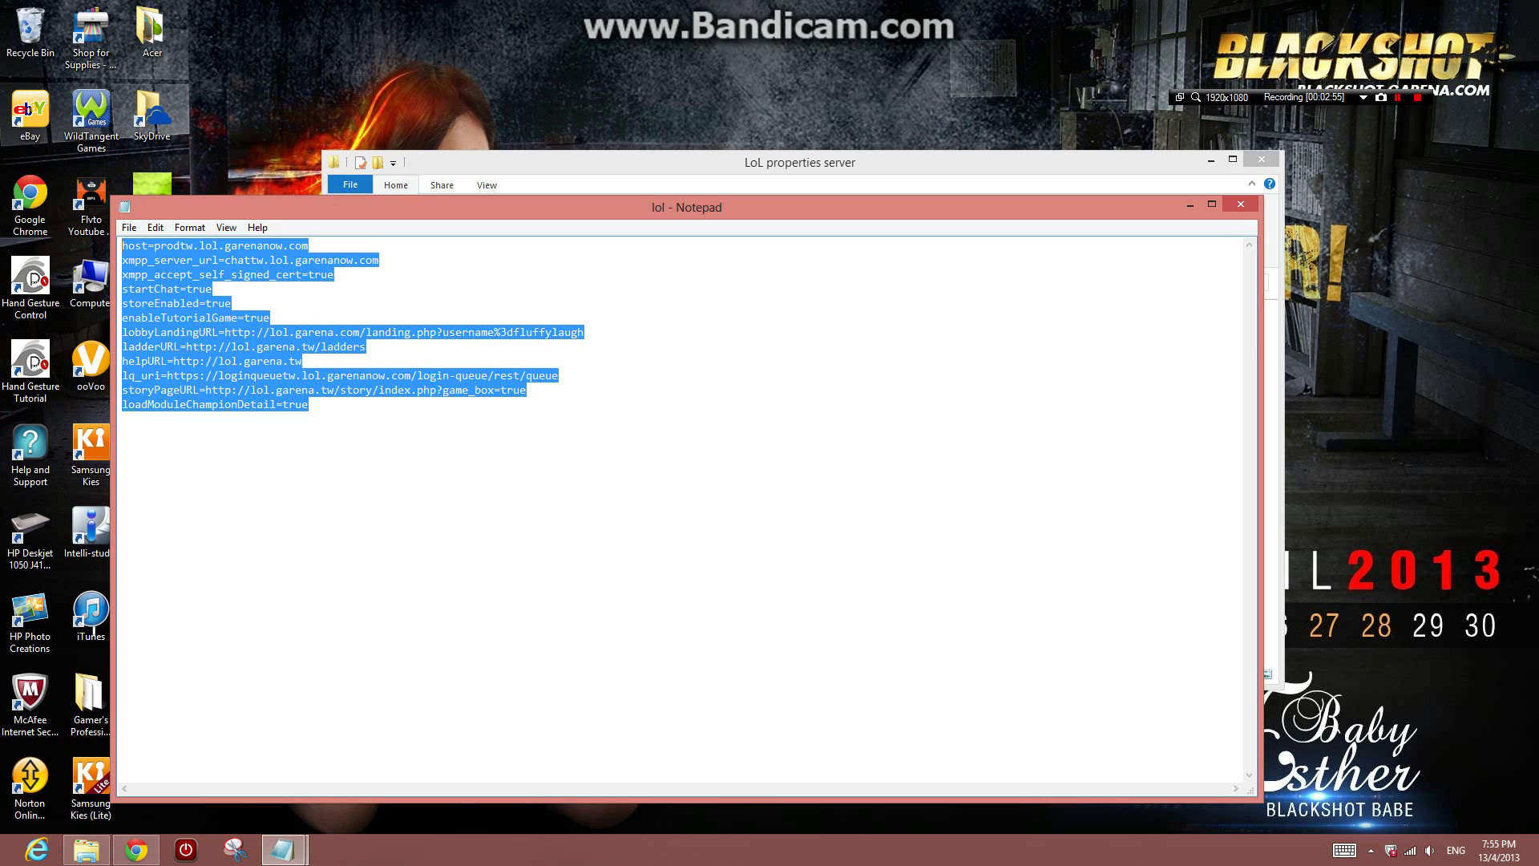
click(272, 317)
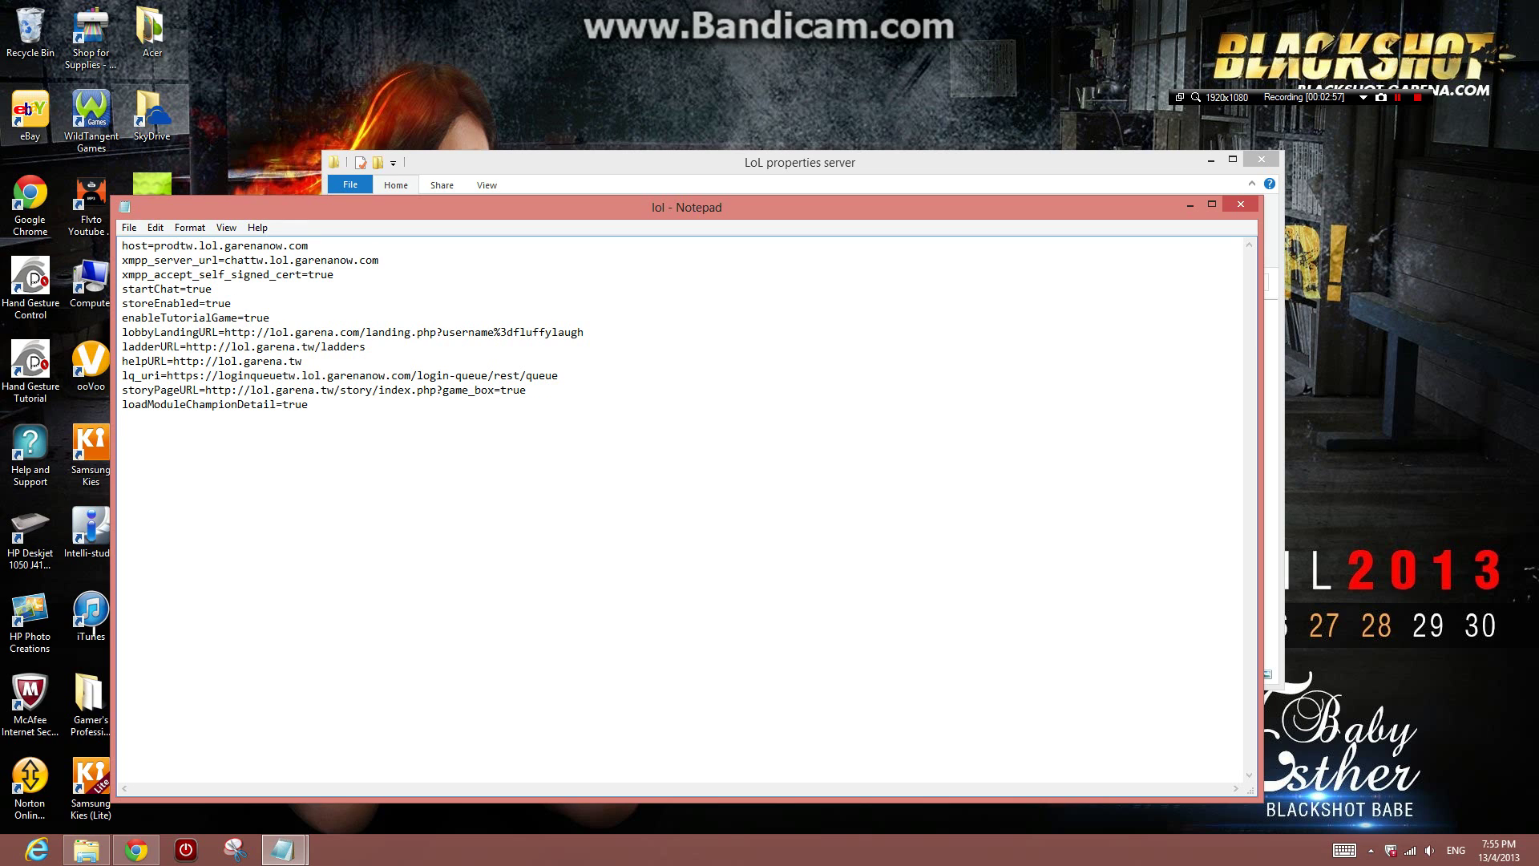
- Paste the copied settings into the untitled Notepad document
click(282, 850)
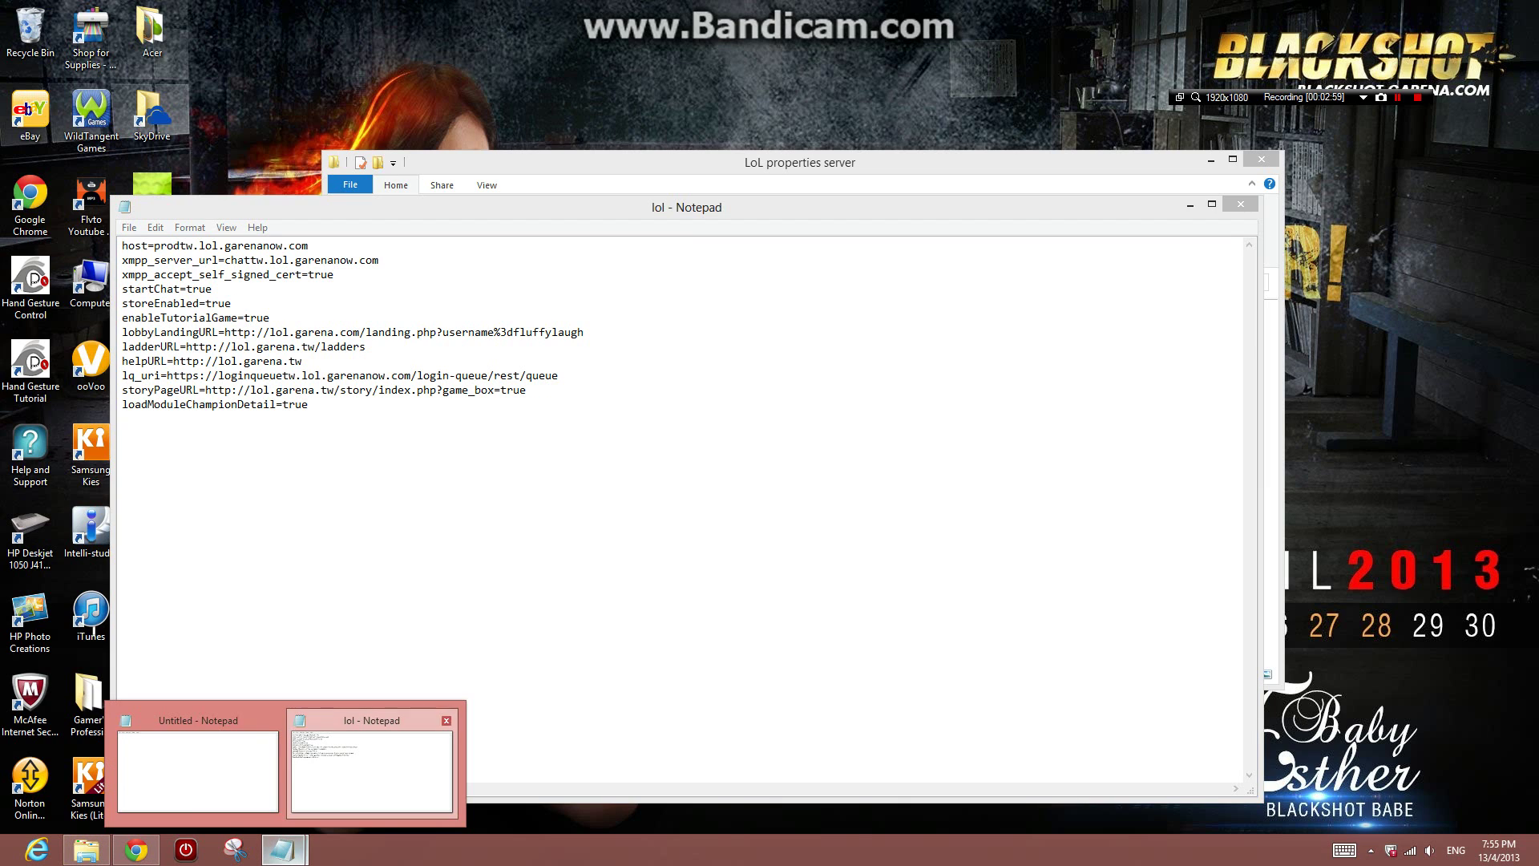
click(199, 770)
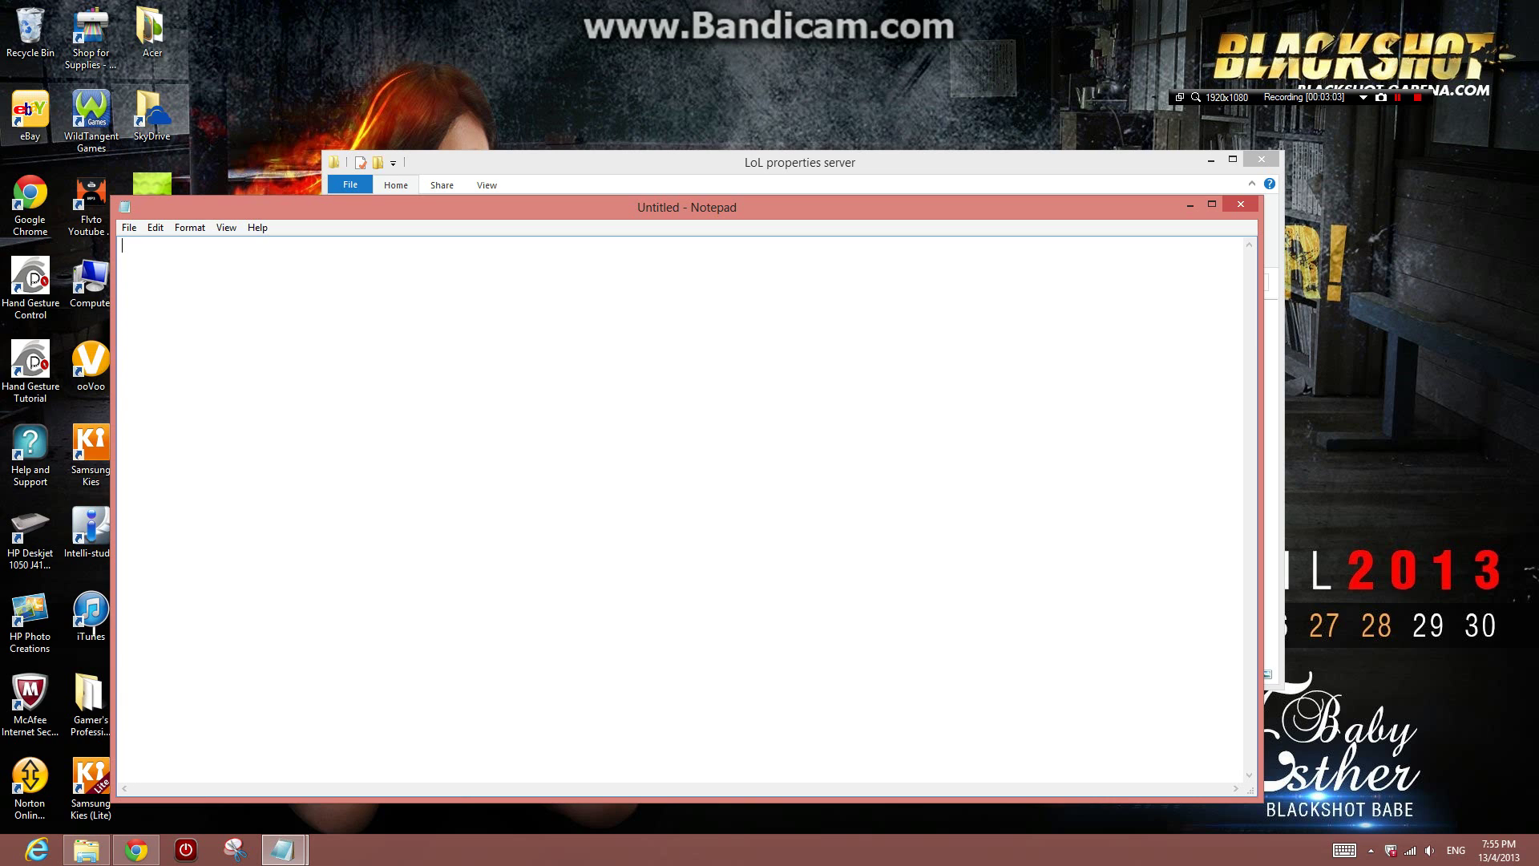
key(ctrl+v)
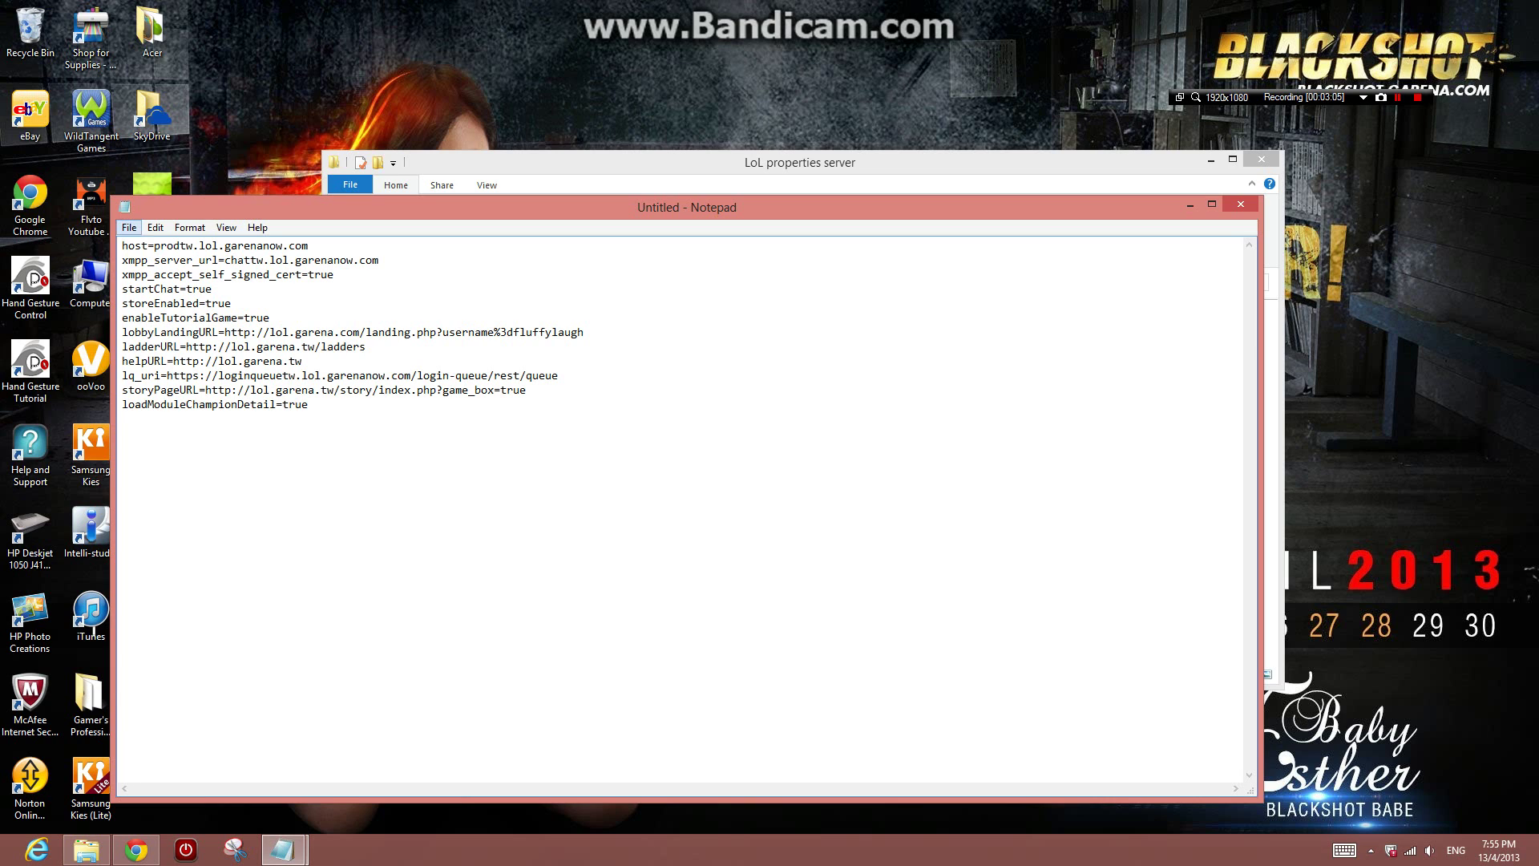
click(129, 228)
- Start Save As and drag the LoL properties server folder window right so the dialog shows
click(49, 298)
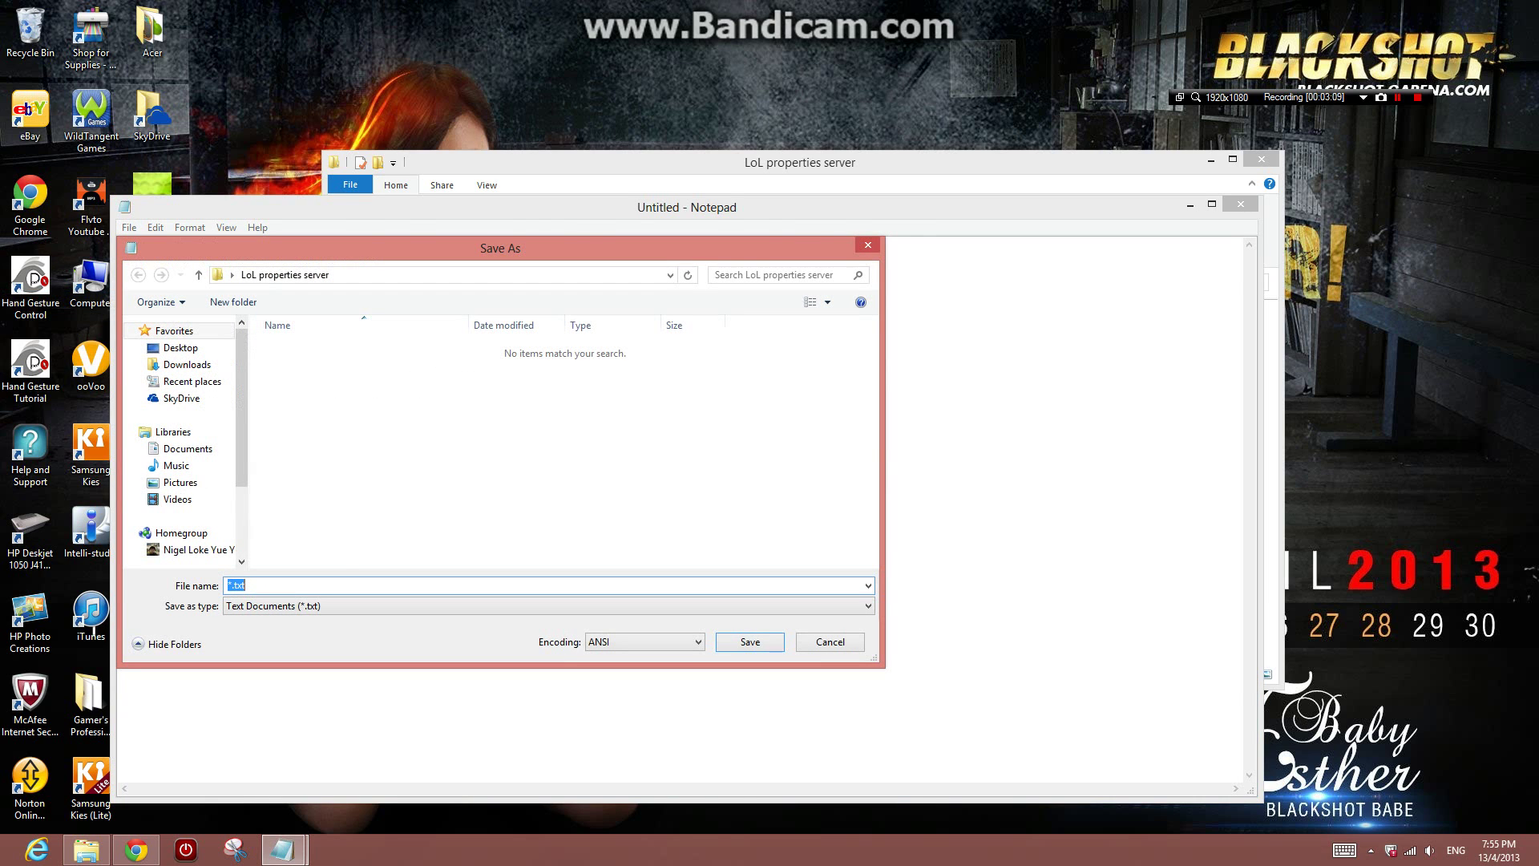
key(alt+Tab)
drag(800, 161, 1008, 163)
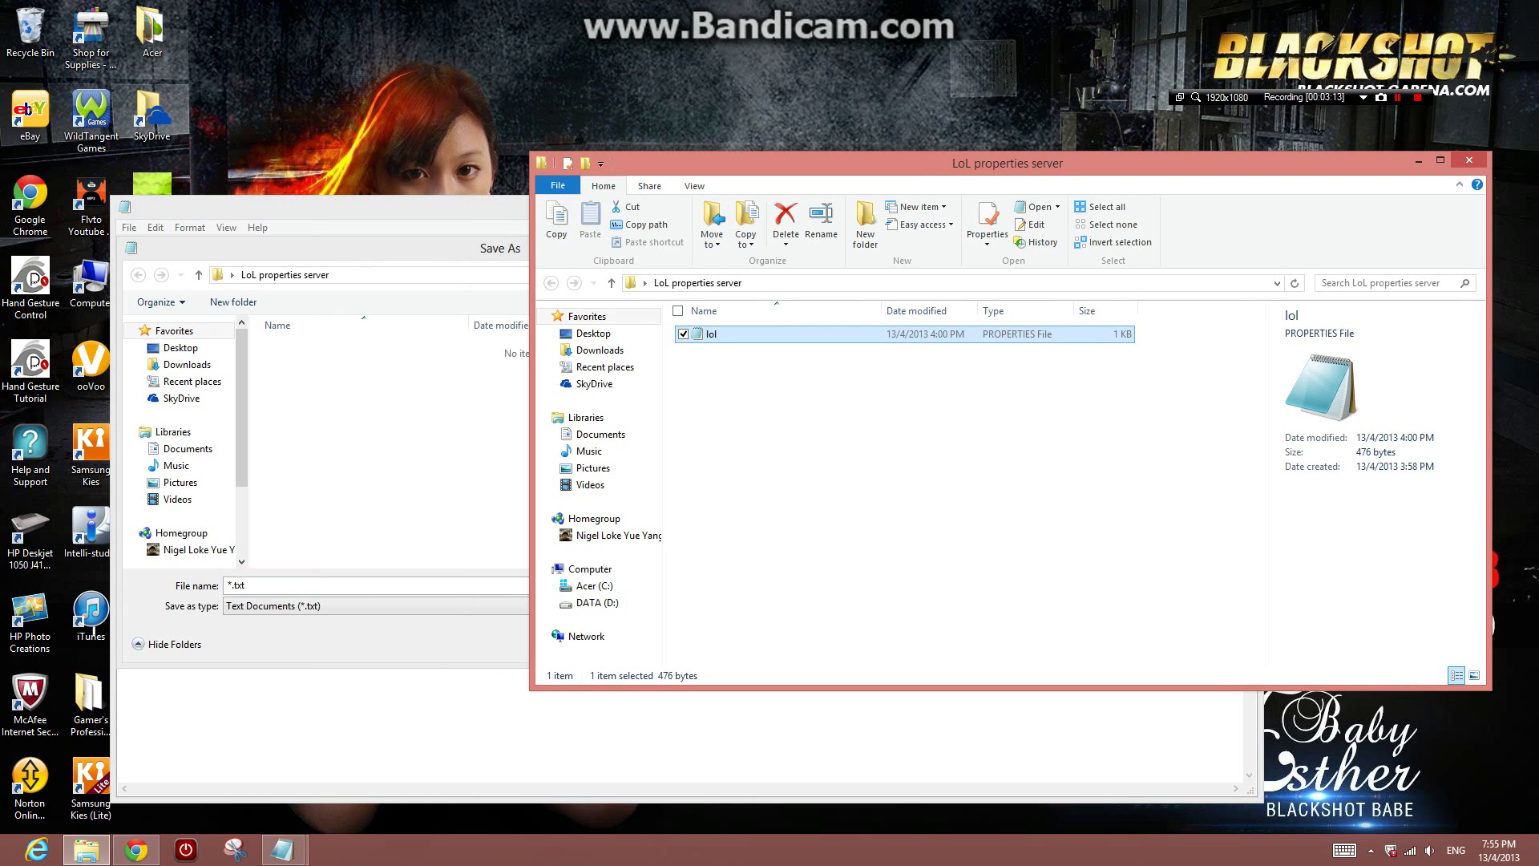
key(alt+Tab)
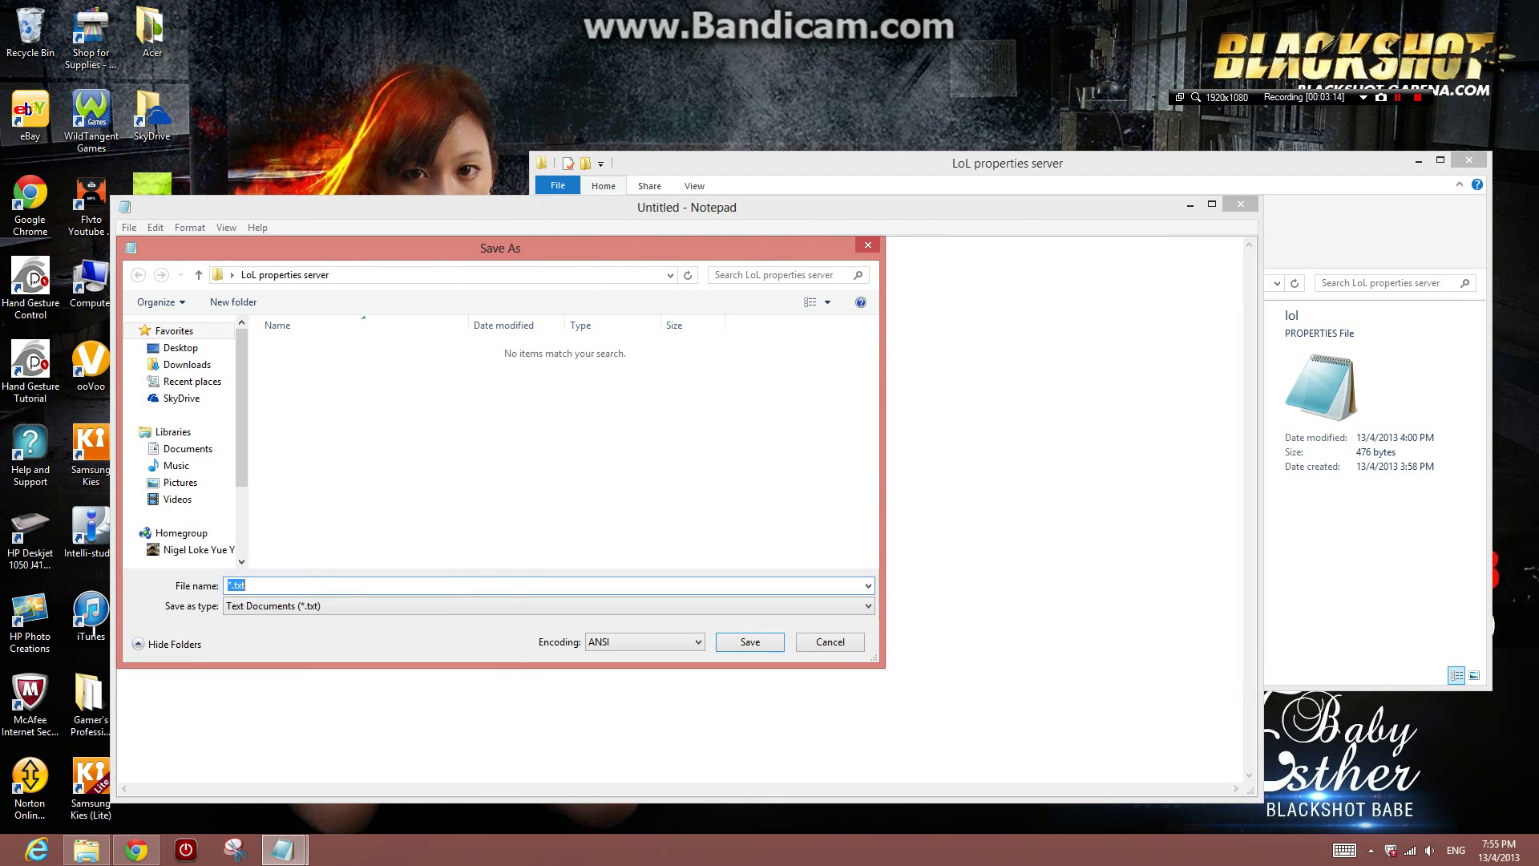
key(alt+Tab)
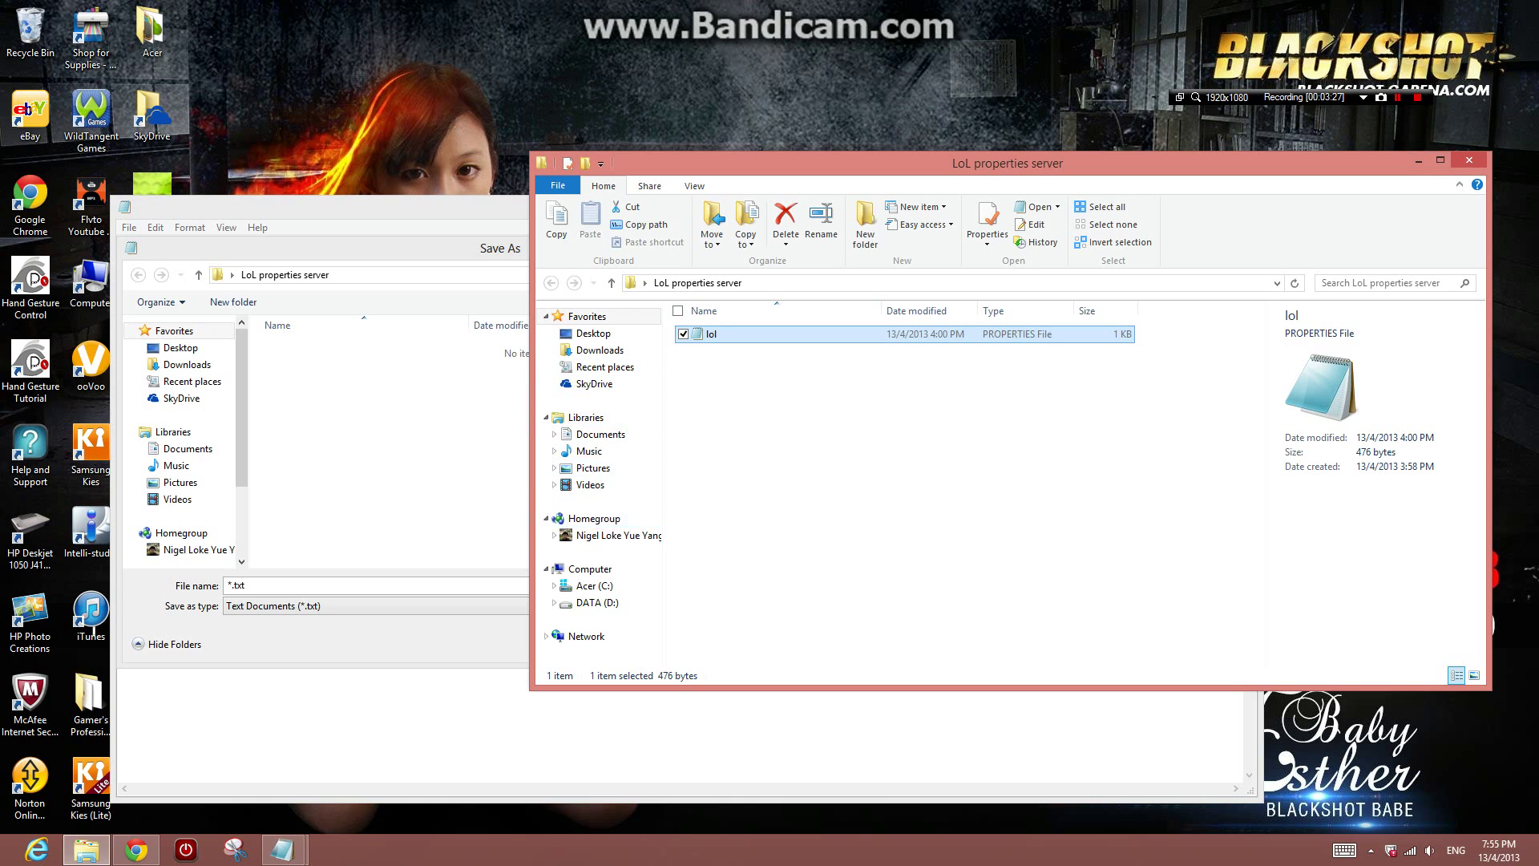
key(alt+Tab)
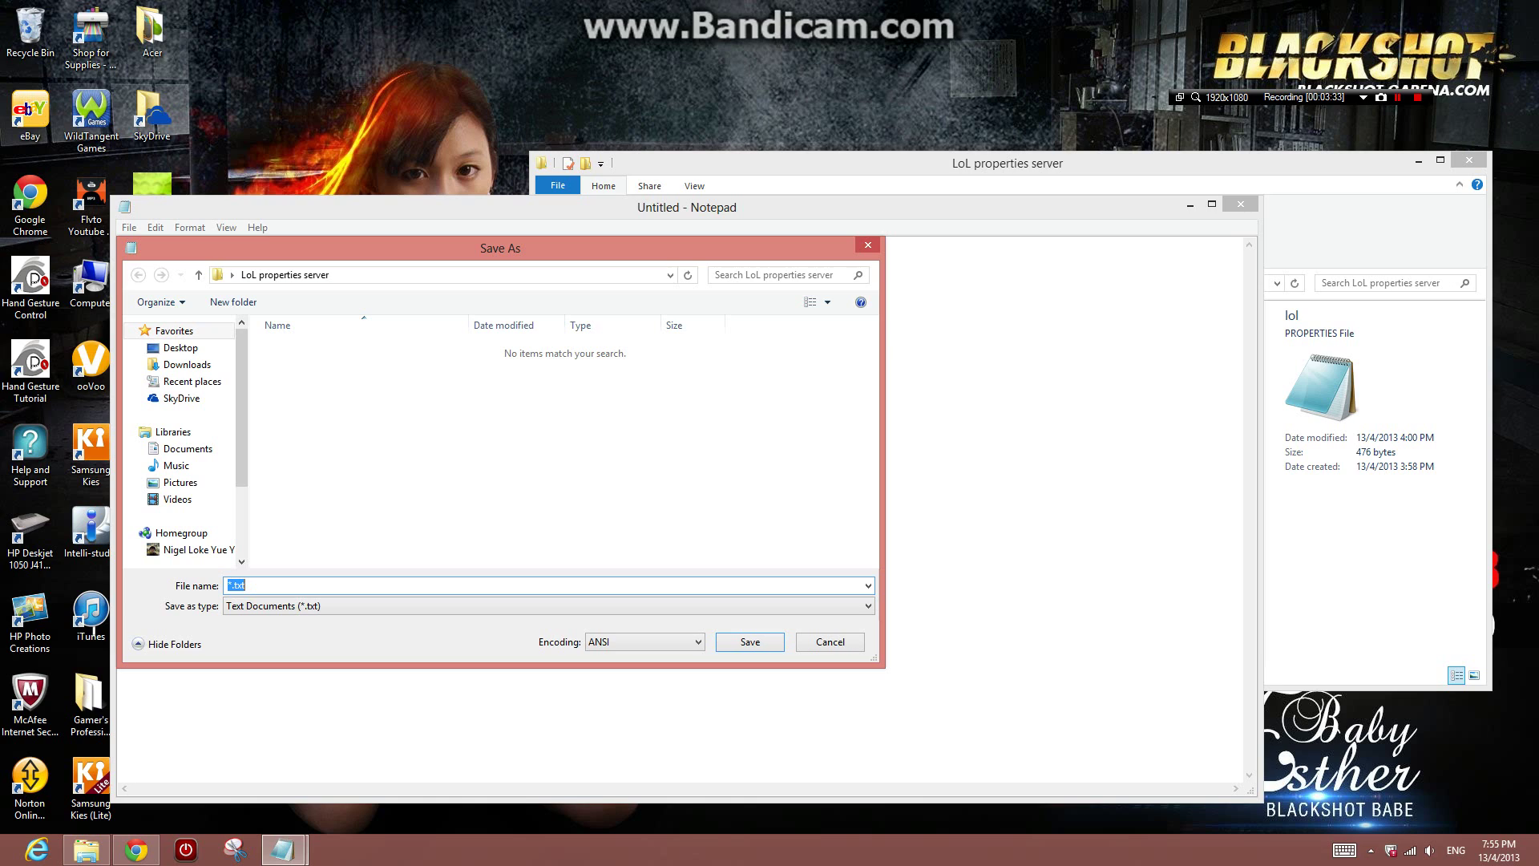
text(lol.)
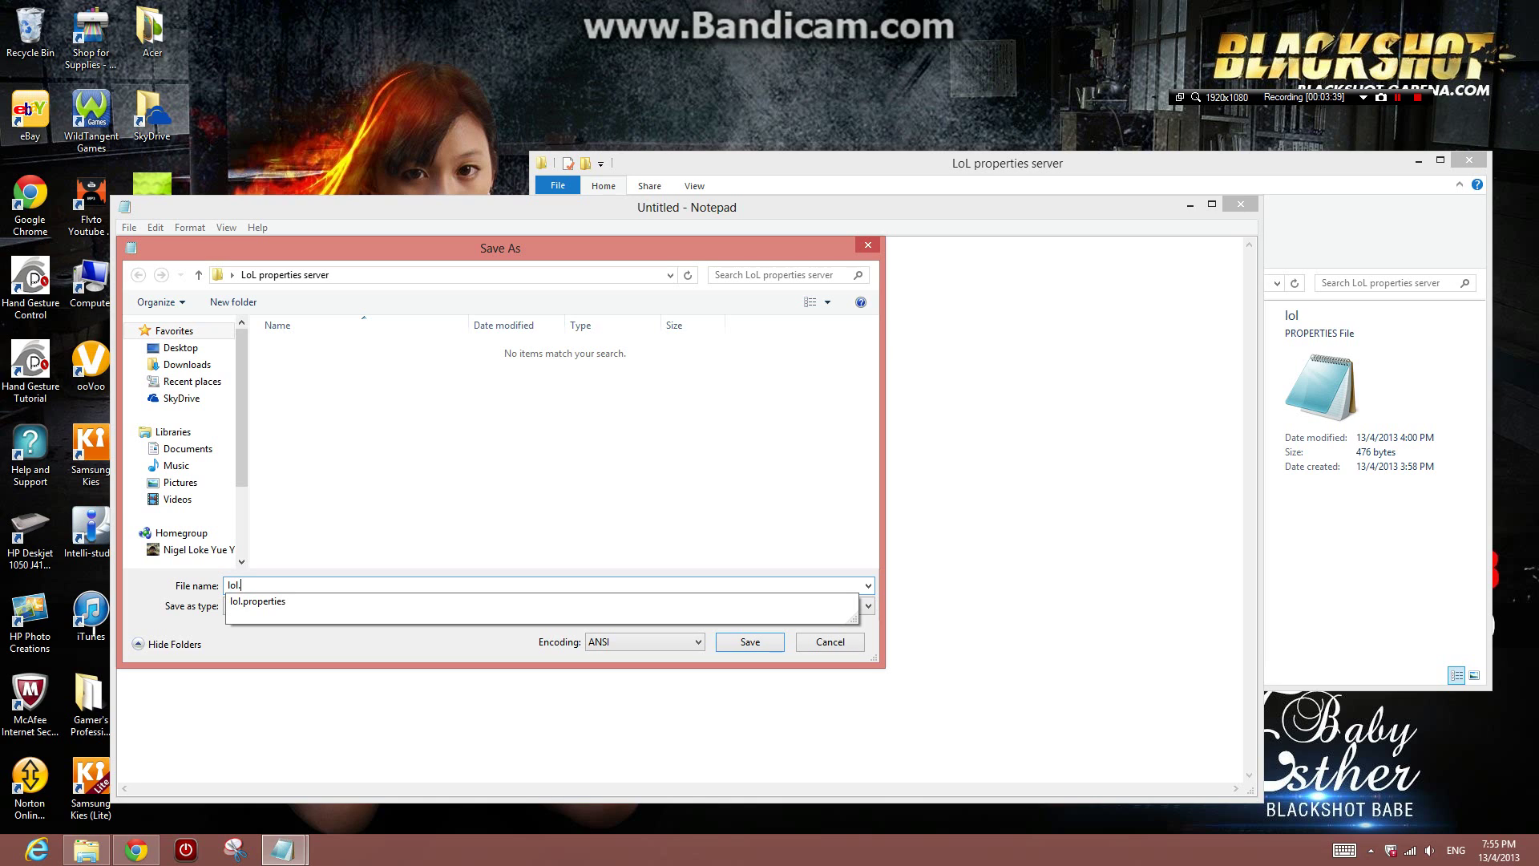
text(pr)
text(operties)
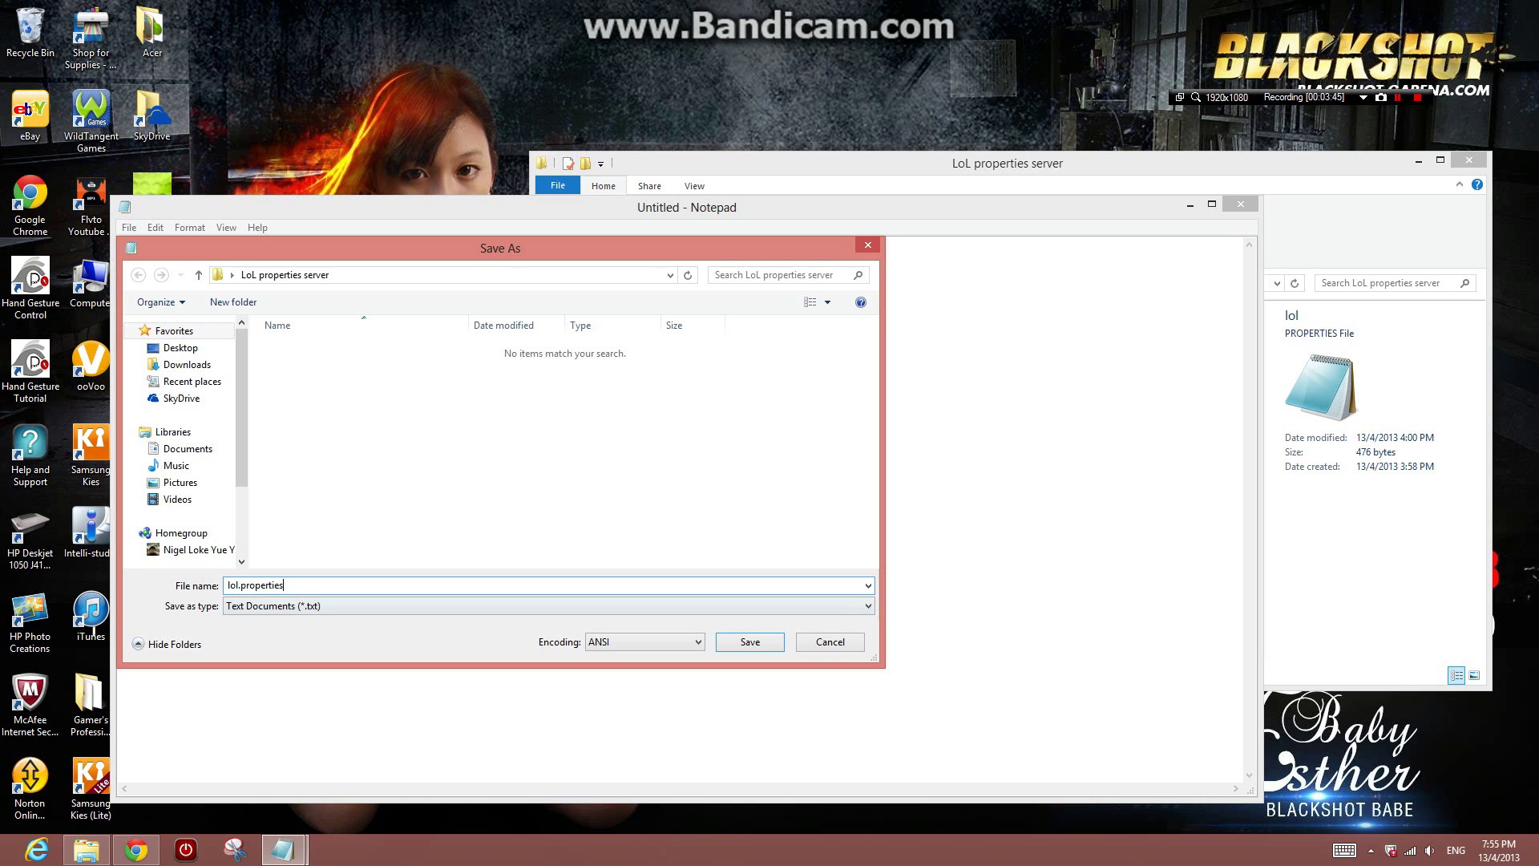
- Save as lol.properties in Desktop\LoL properties server, declining to replace the existing file
click(181, 348)
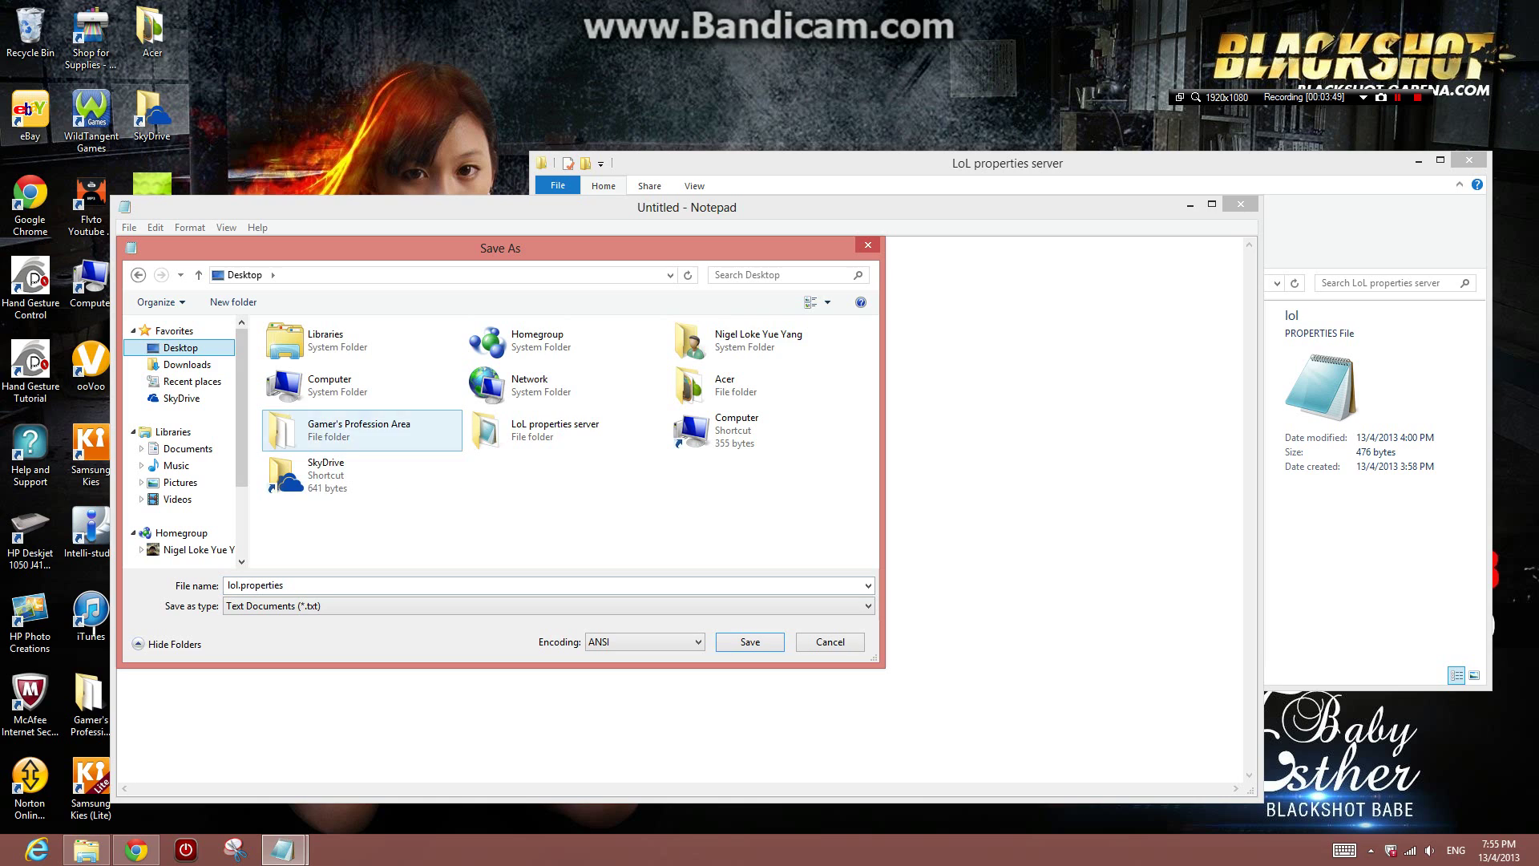
double_click(554, 430)
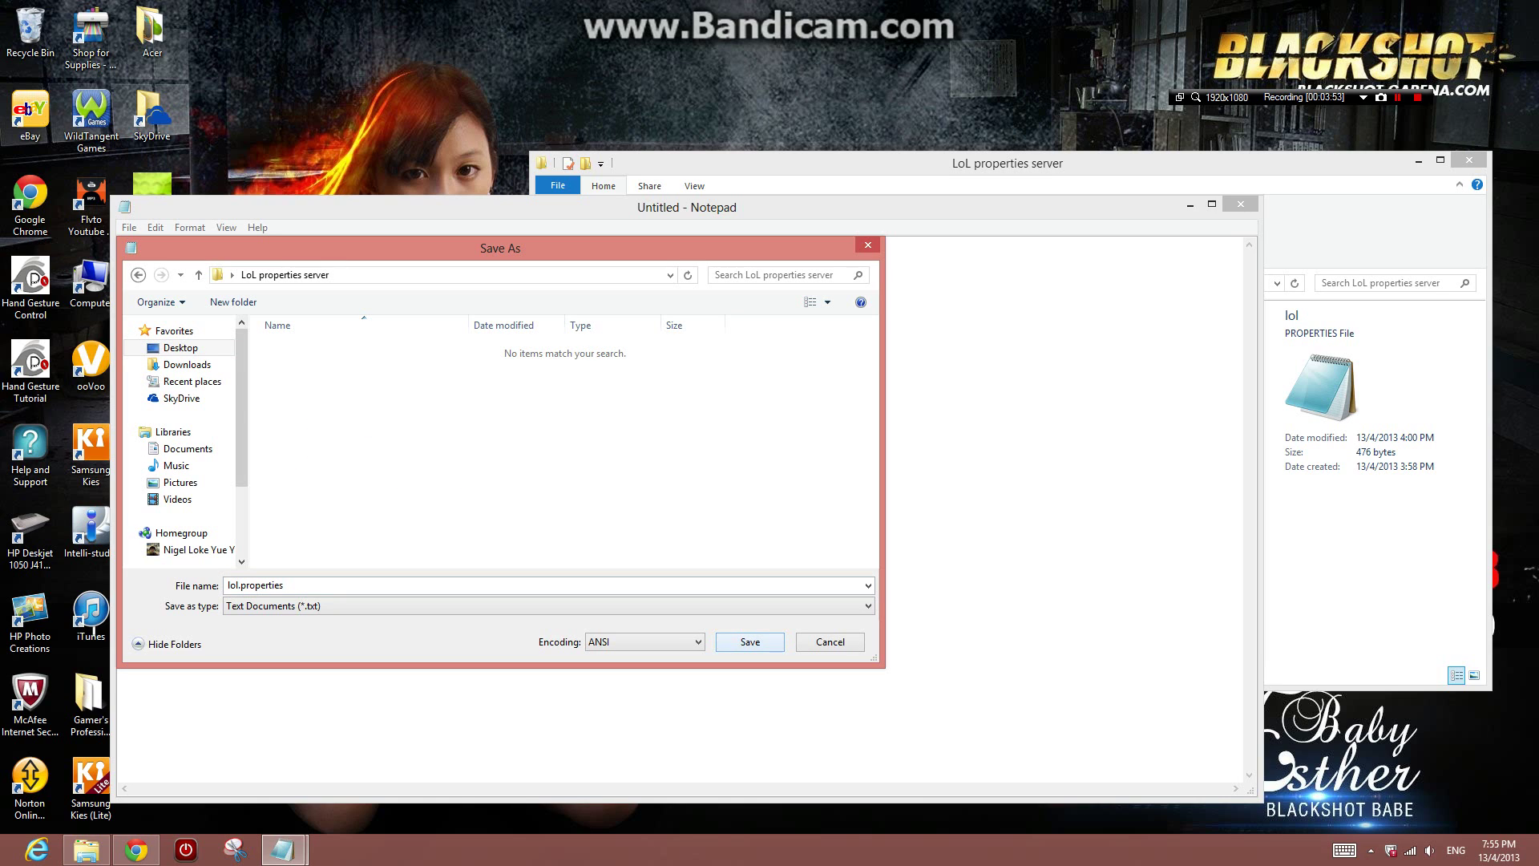
key(alt+Tab)
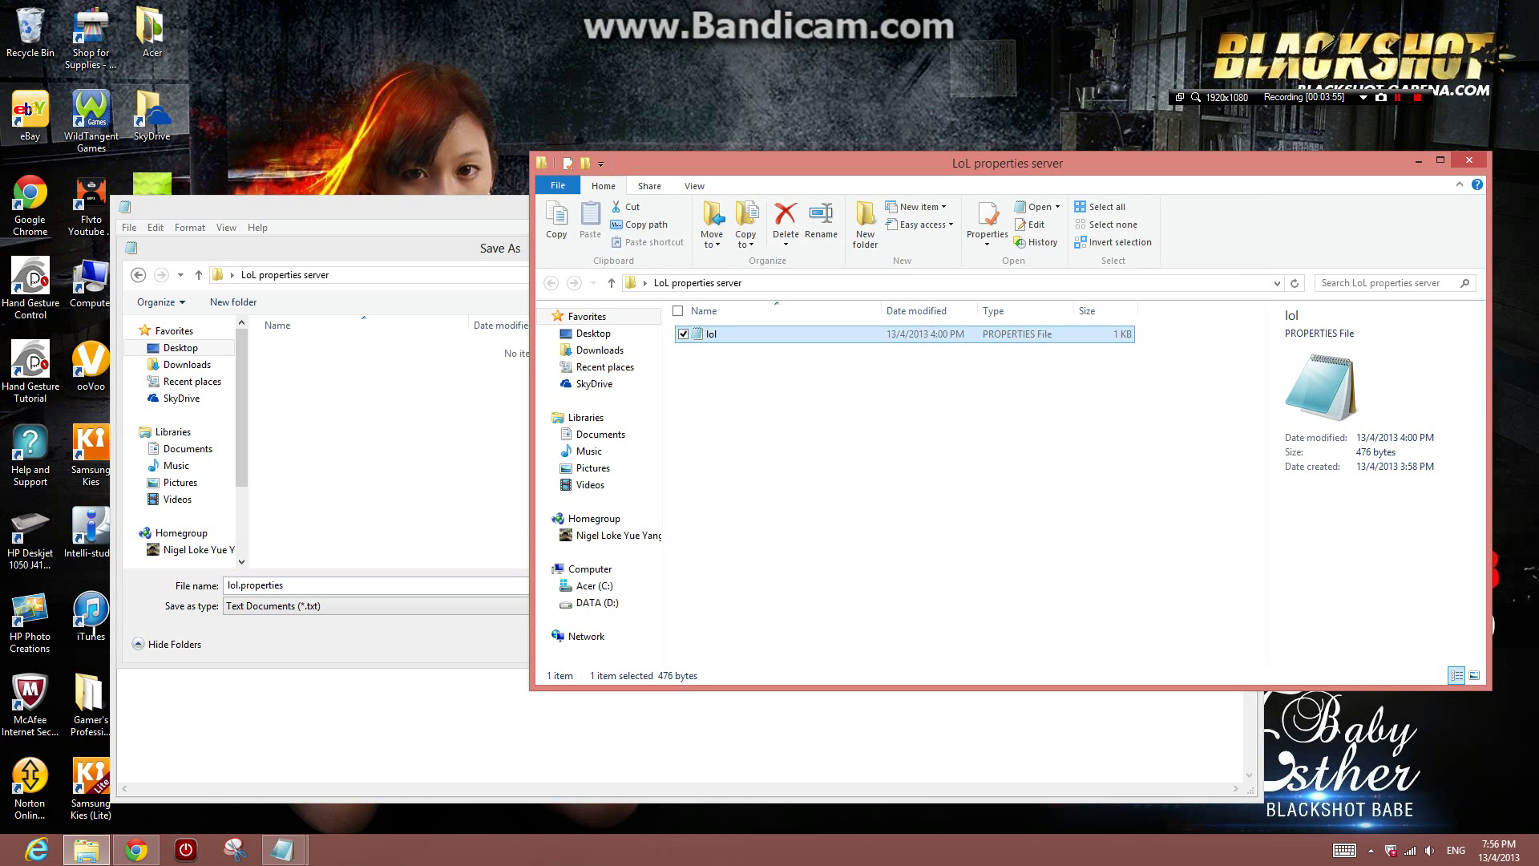
key(alt+Tab)
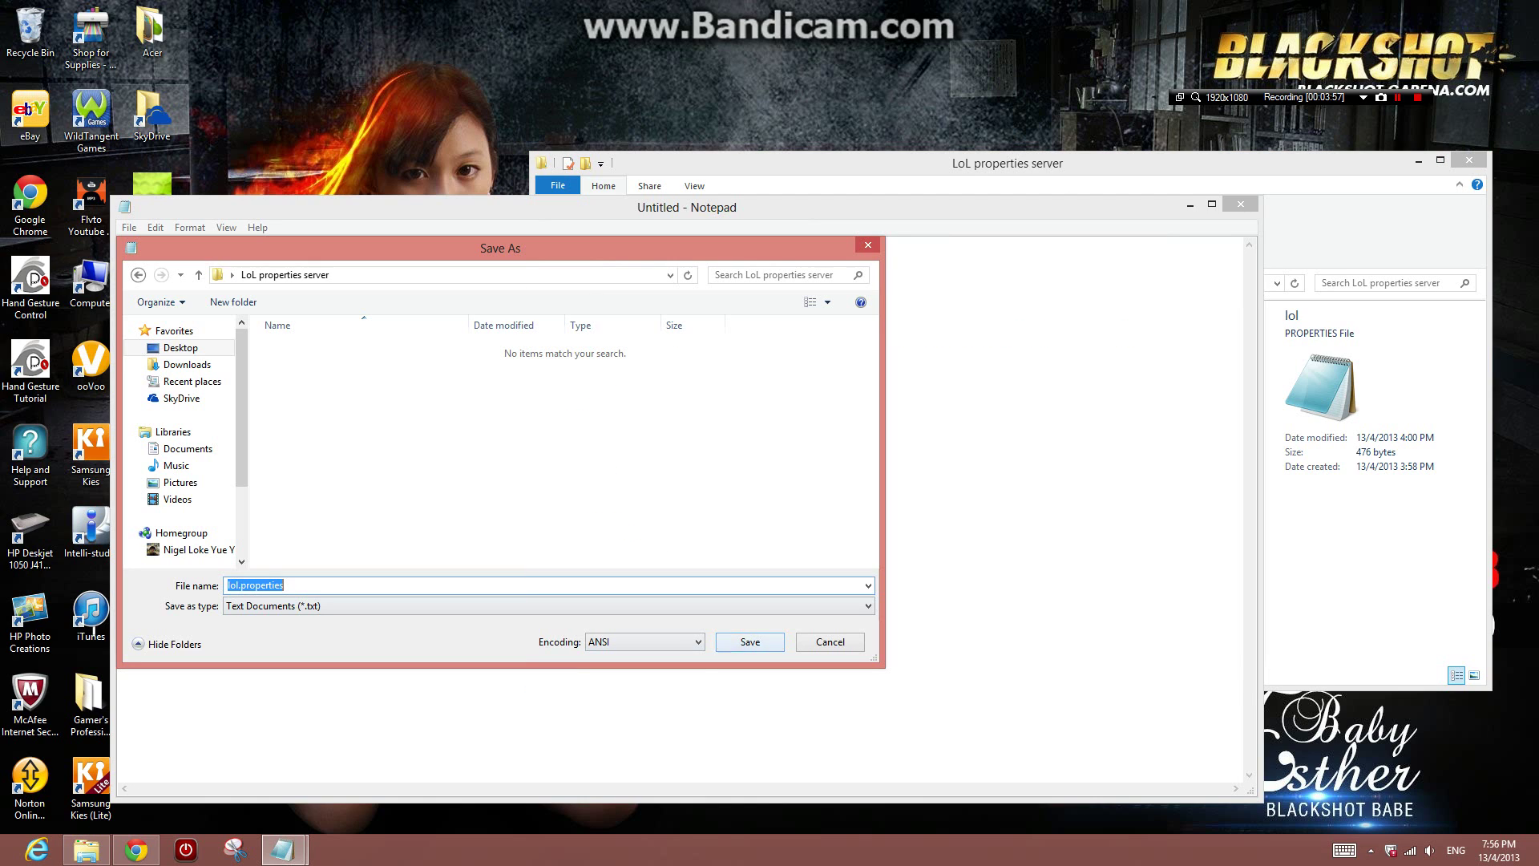
key(Return)
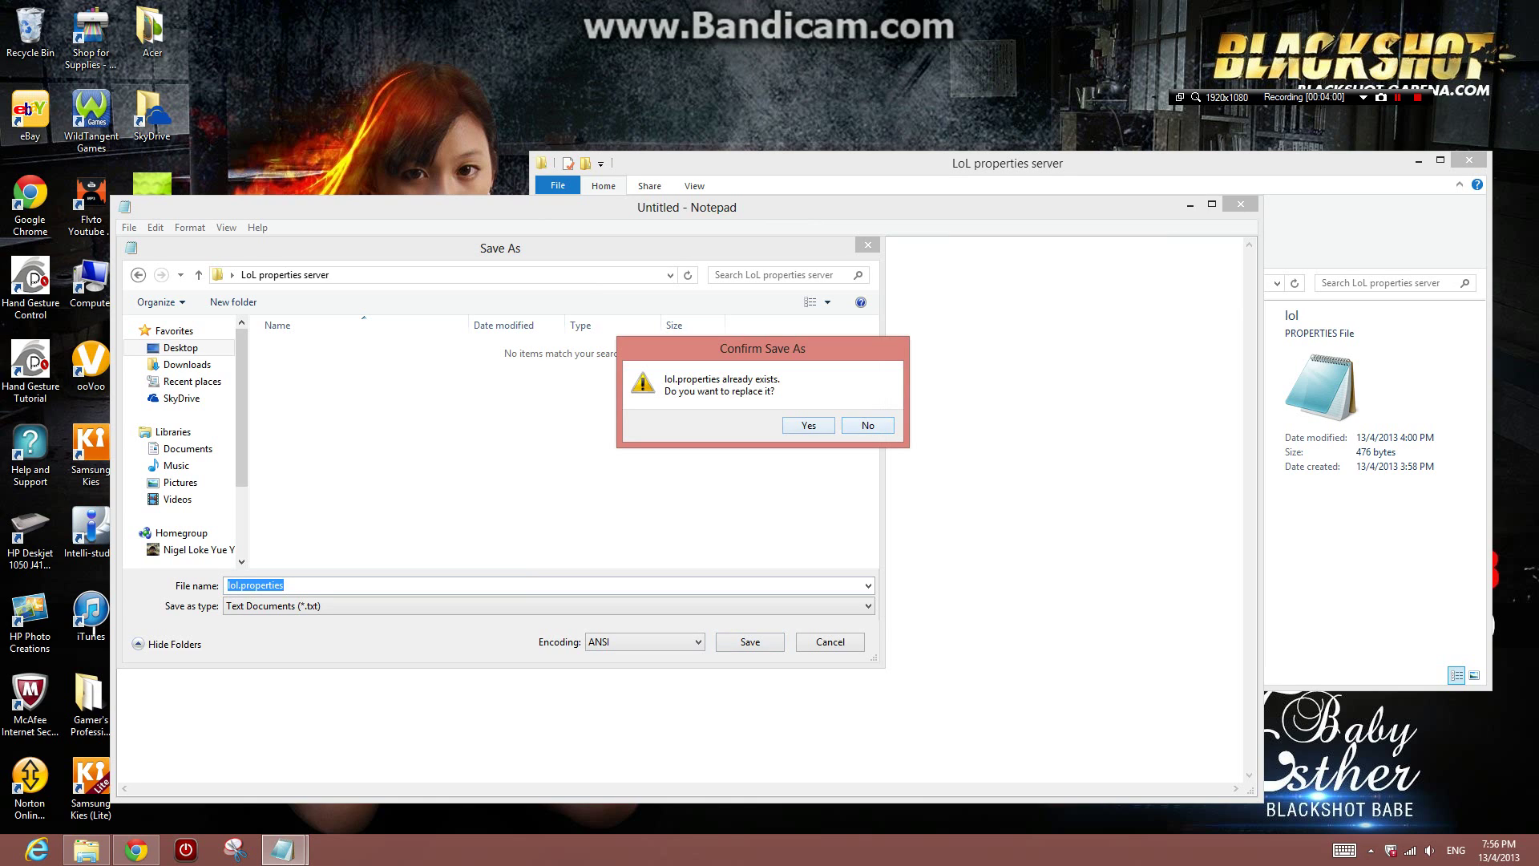
key(Escape)
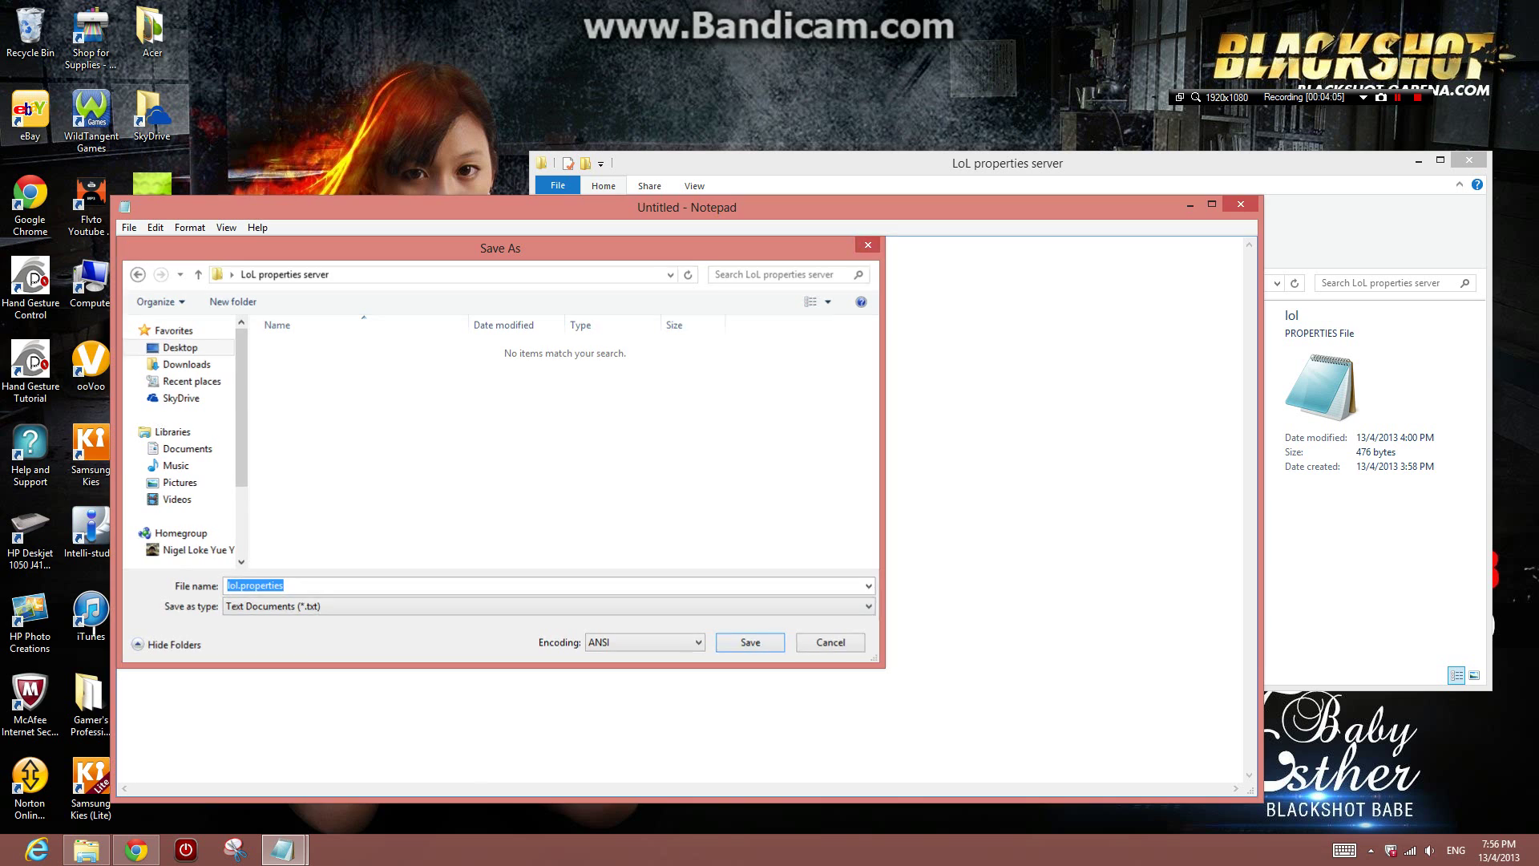
- Discard the untitled document without saving and close the reopened lol file
key(Escape)
key(alt+F4)
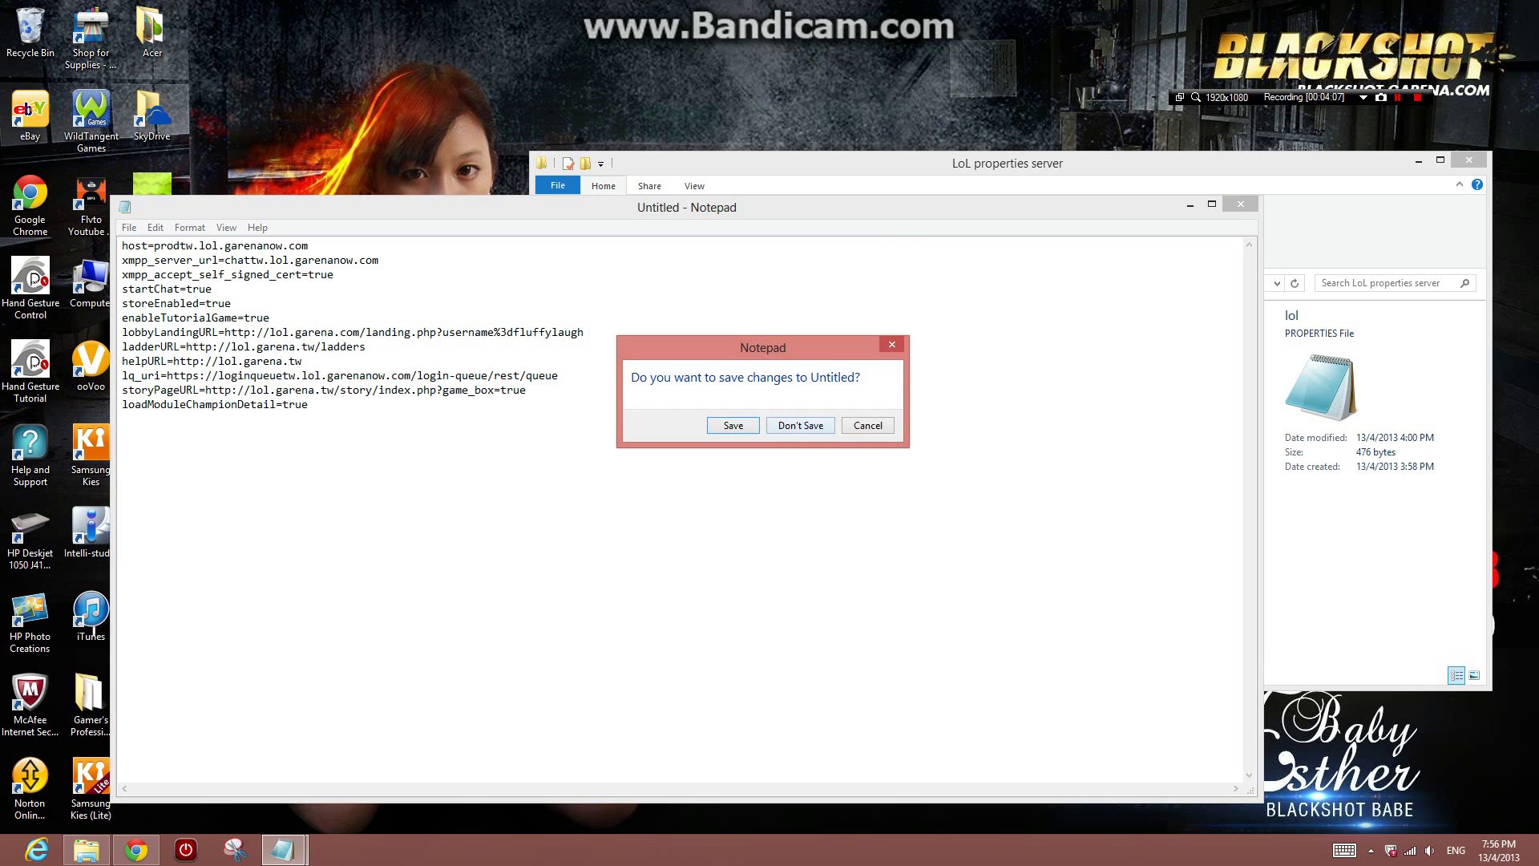
key(alt+Tab)
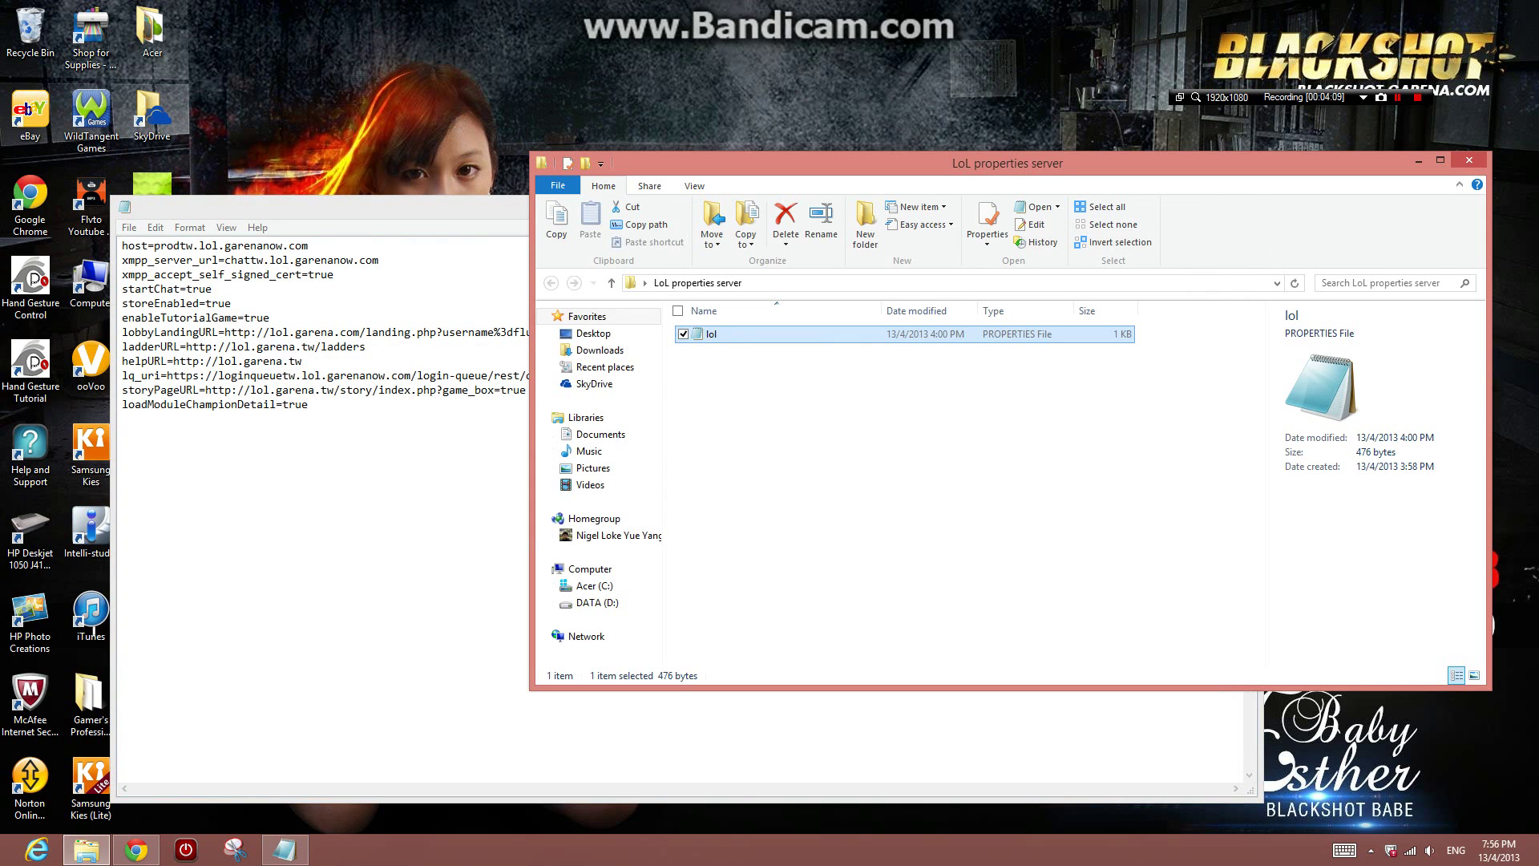
key(Return)
key(alt+F4)
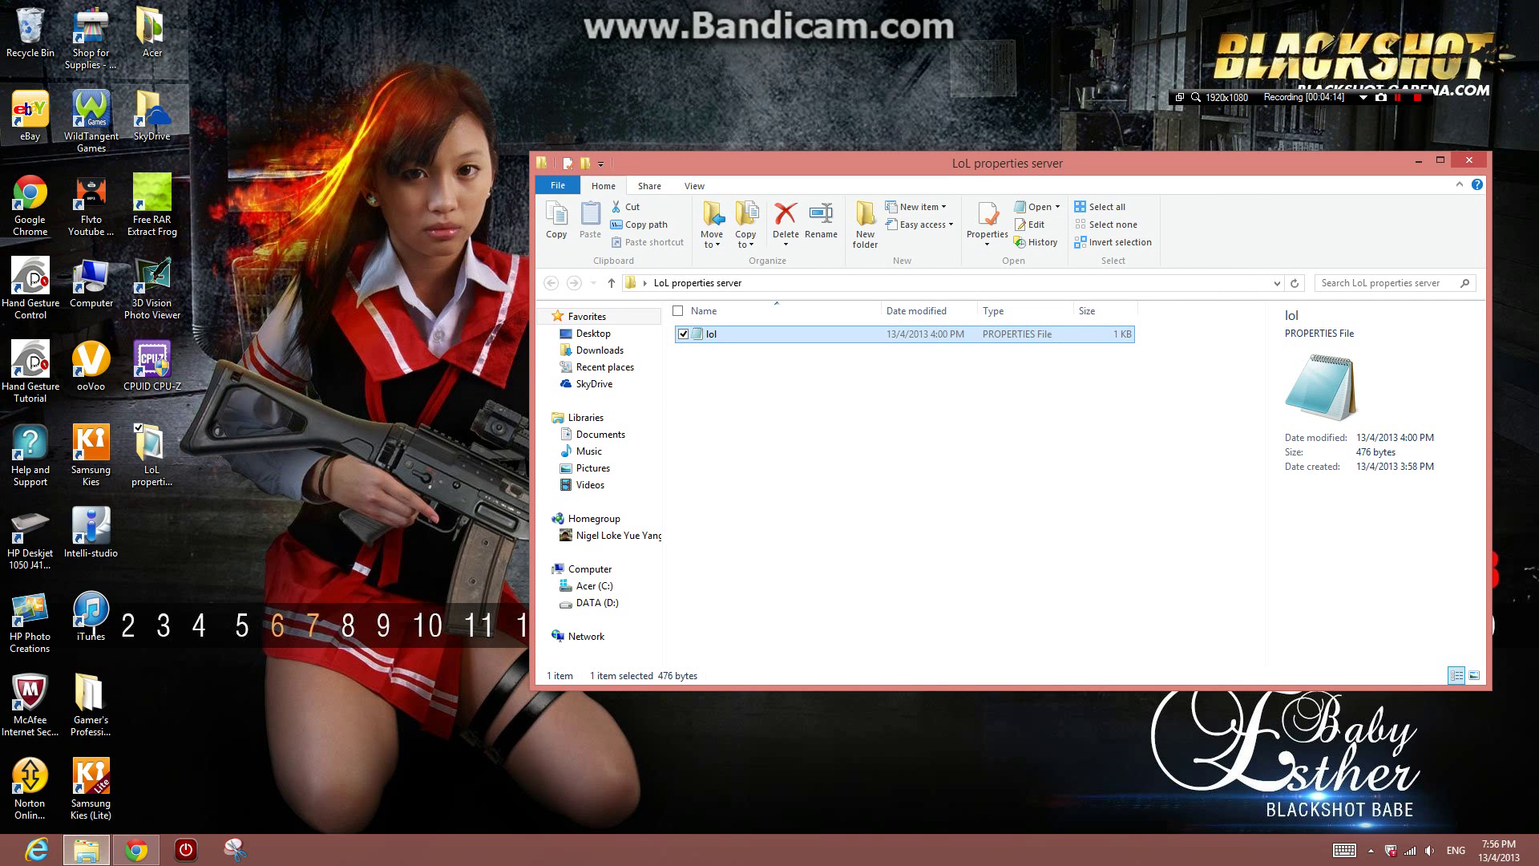
- In a new Computer window, browse into C:\Program Files (x86)\GarenaLoL
click(85, 849)
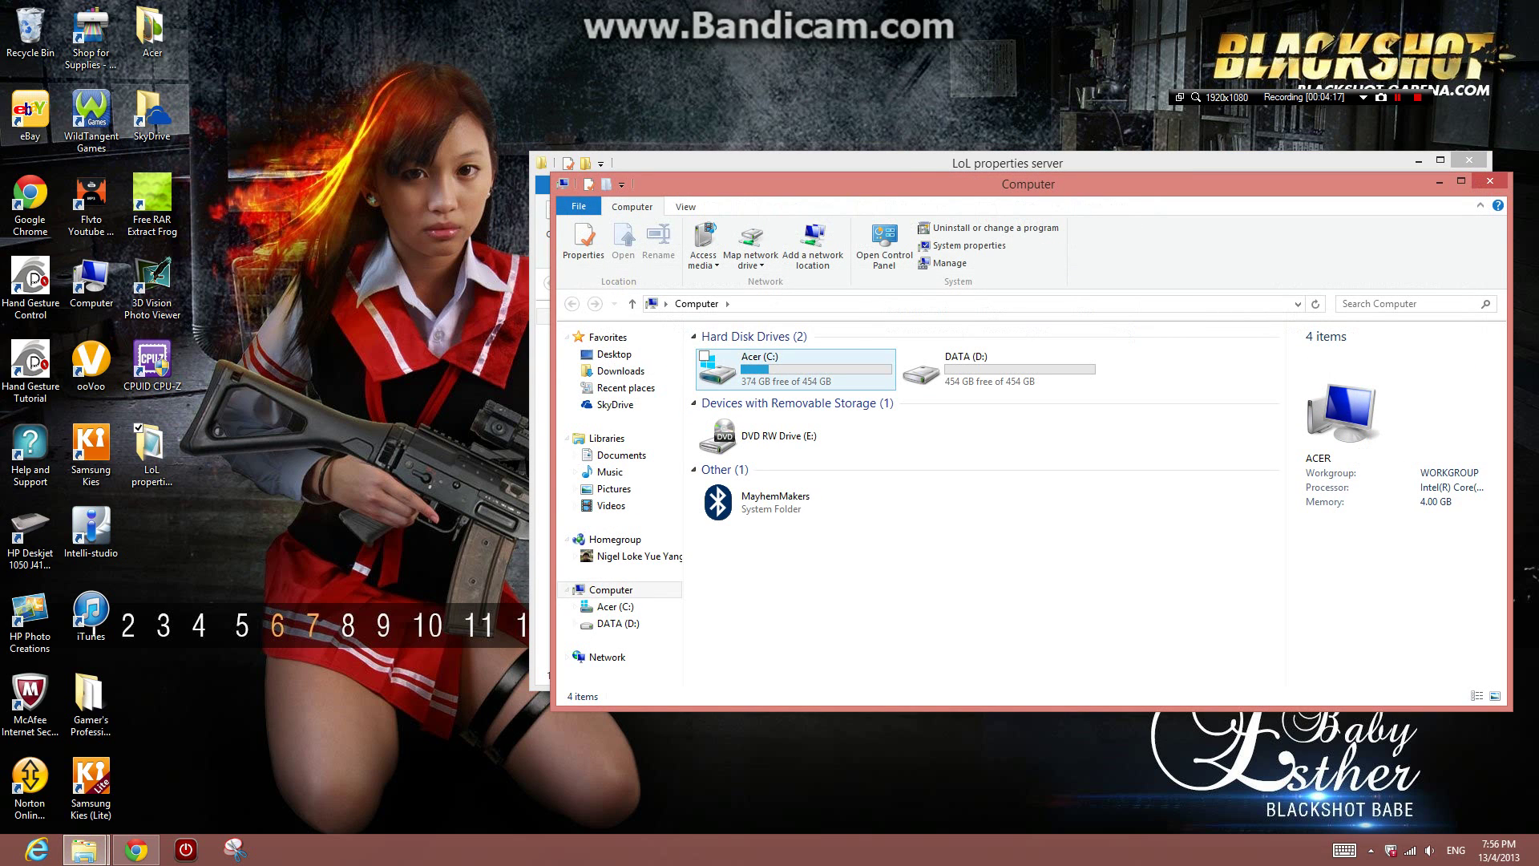
double_click(770, 368)
double_click(758, 441)
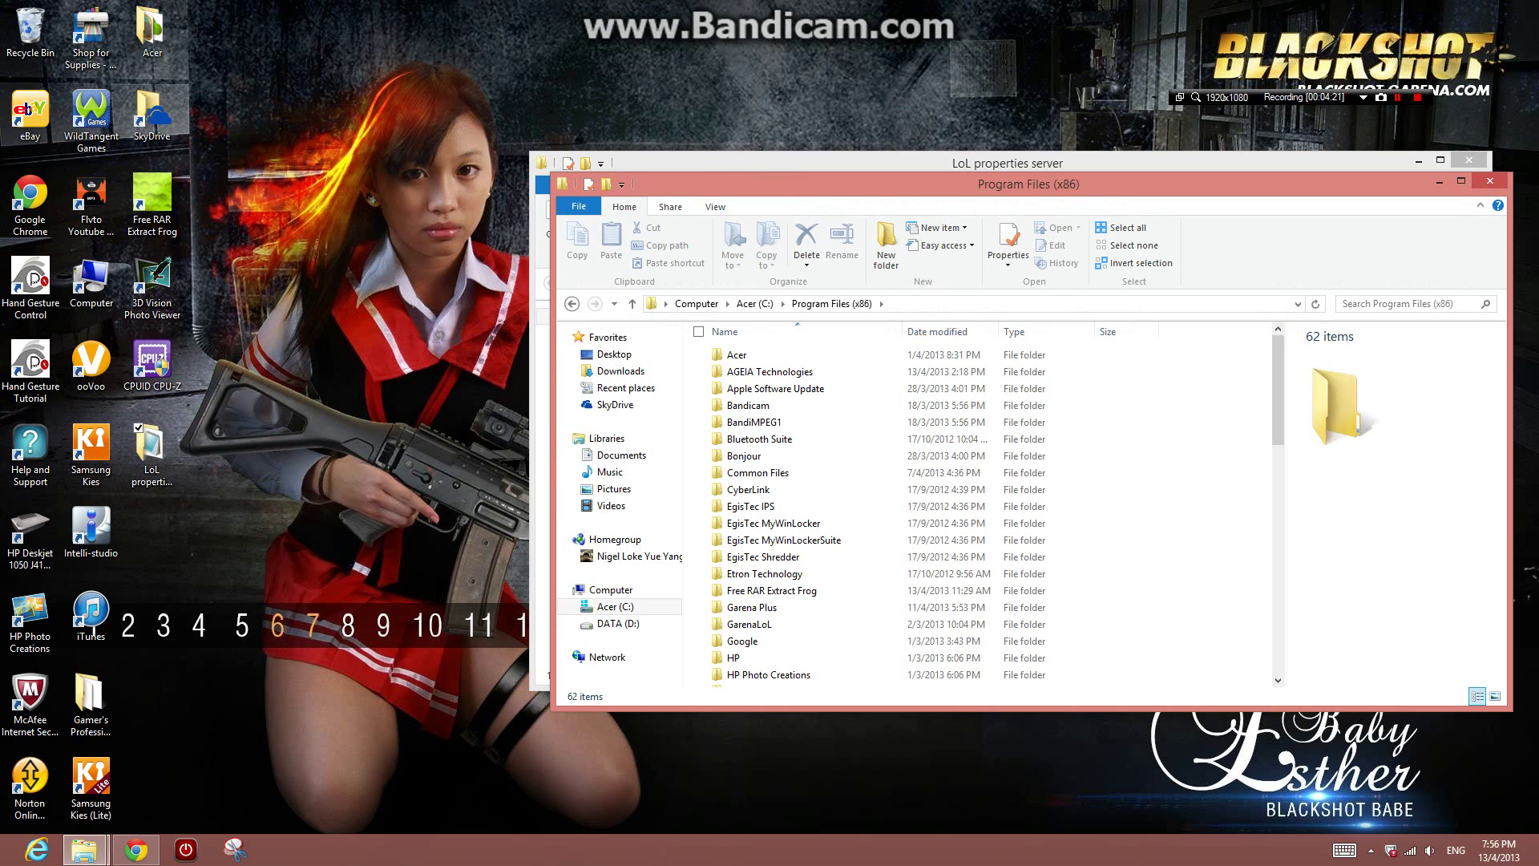
scroll(795, 506, down, 2)
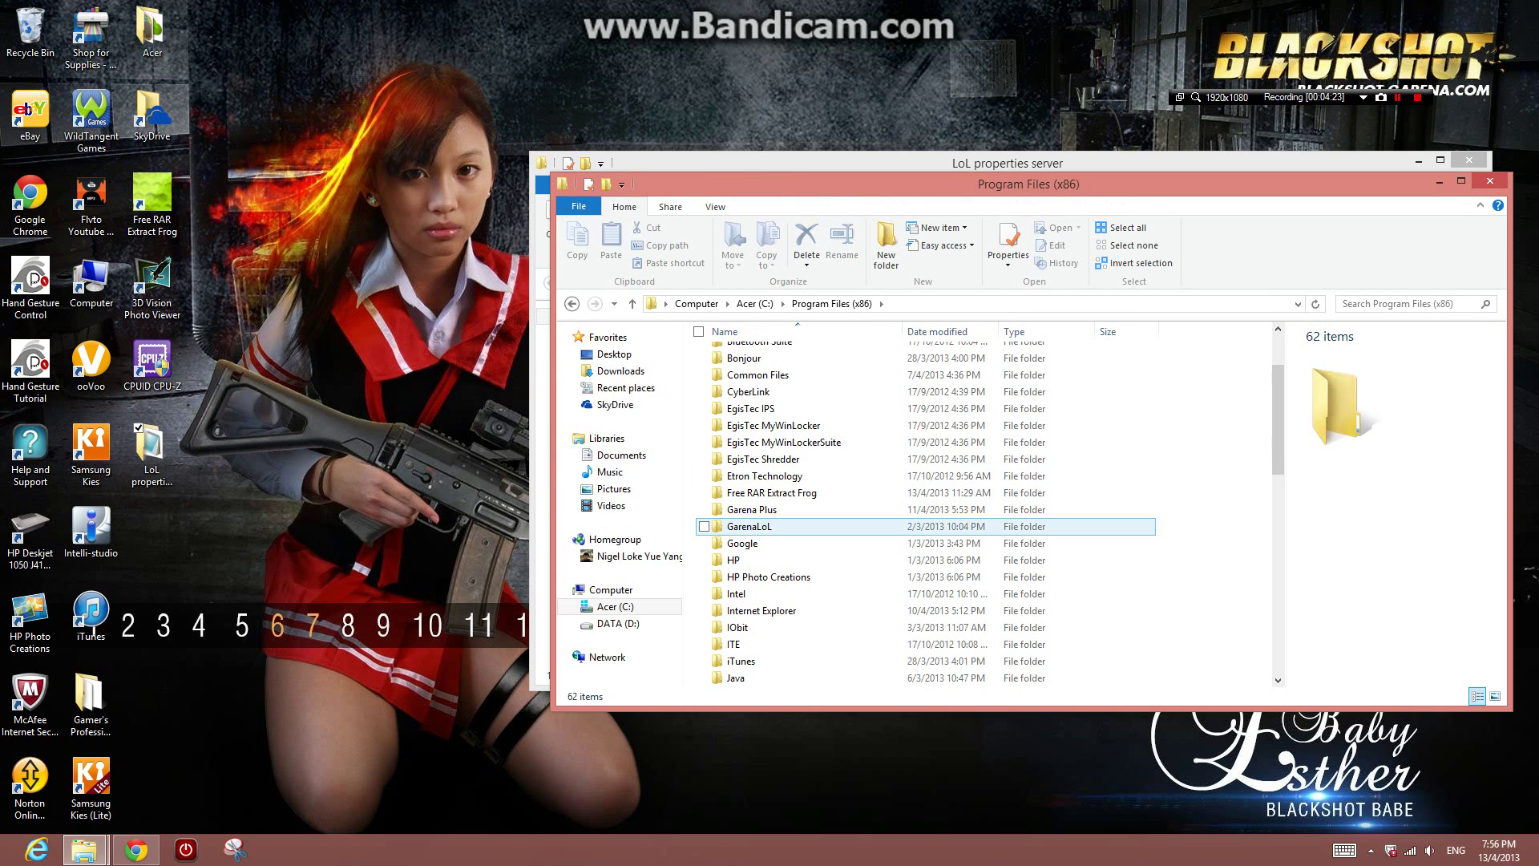
scroll(746, 525, up, 1)
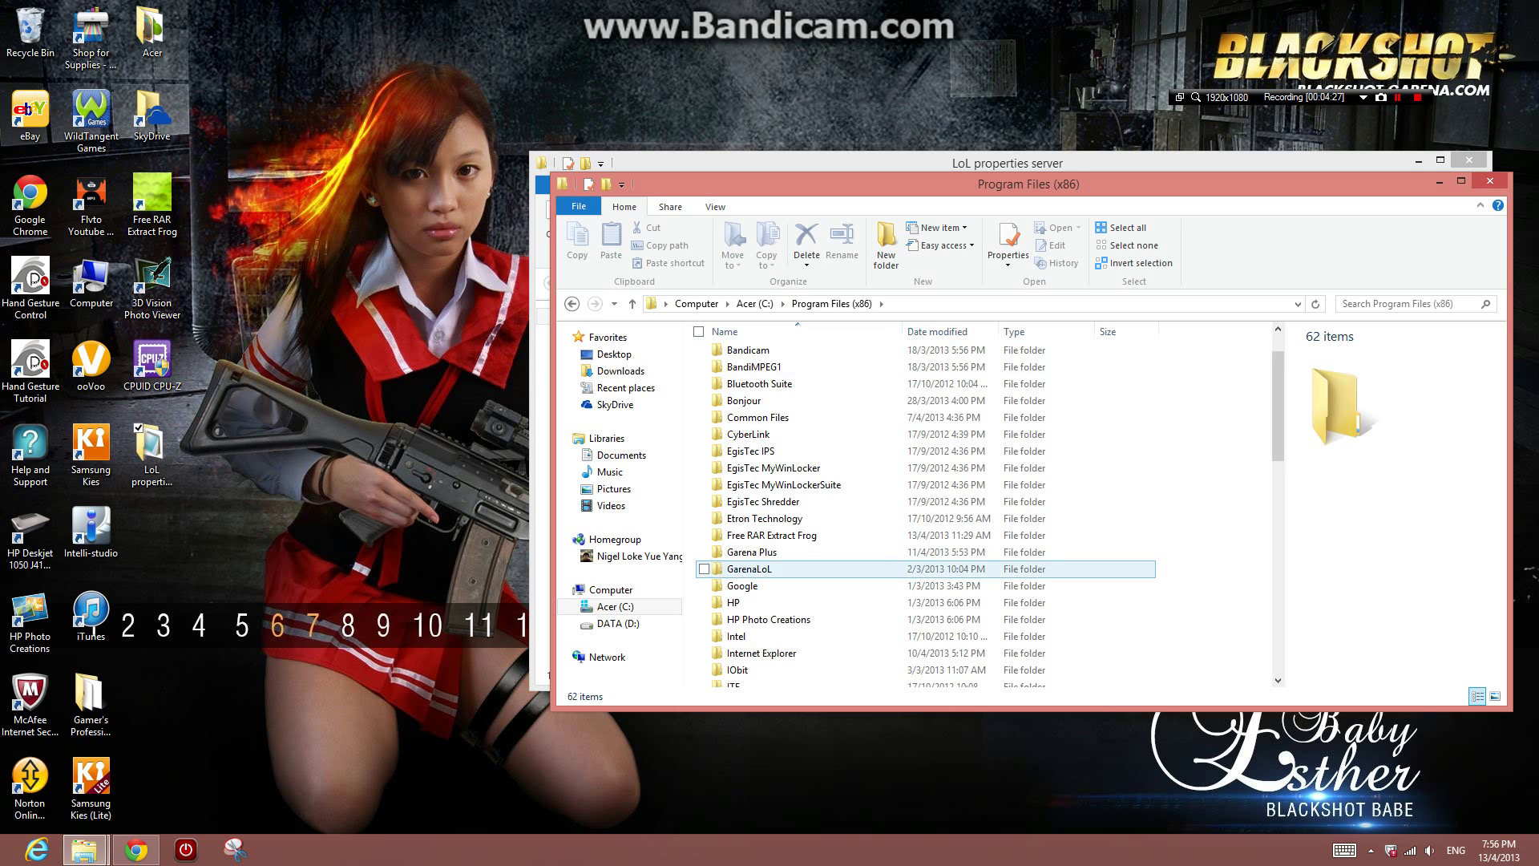
double_click(749, 569)
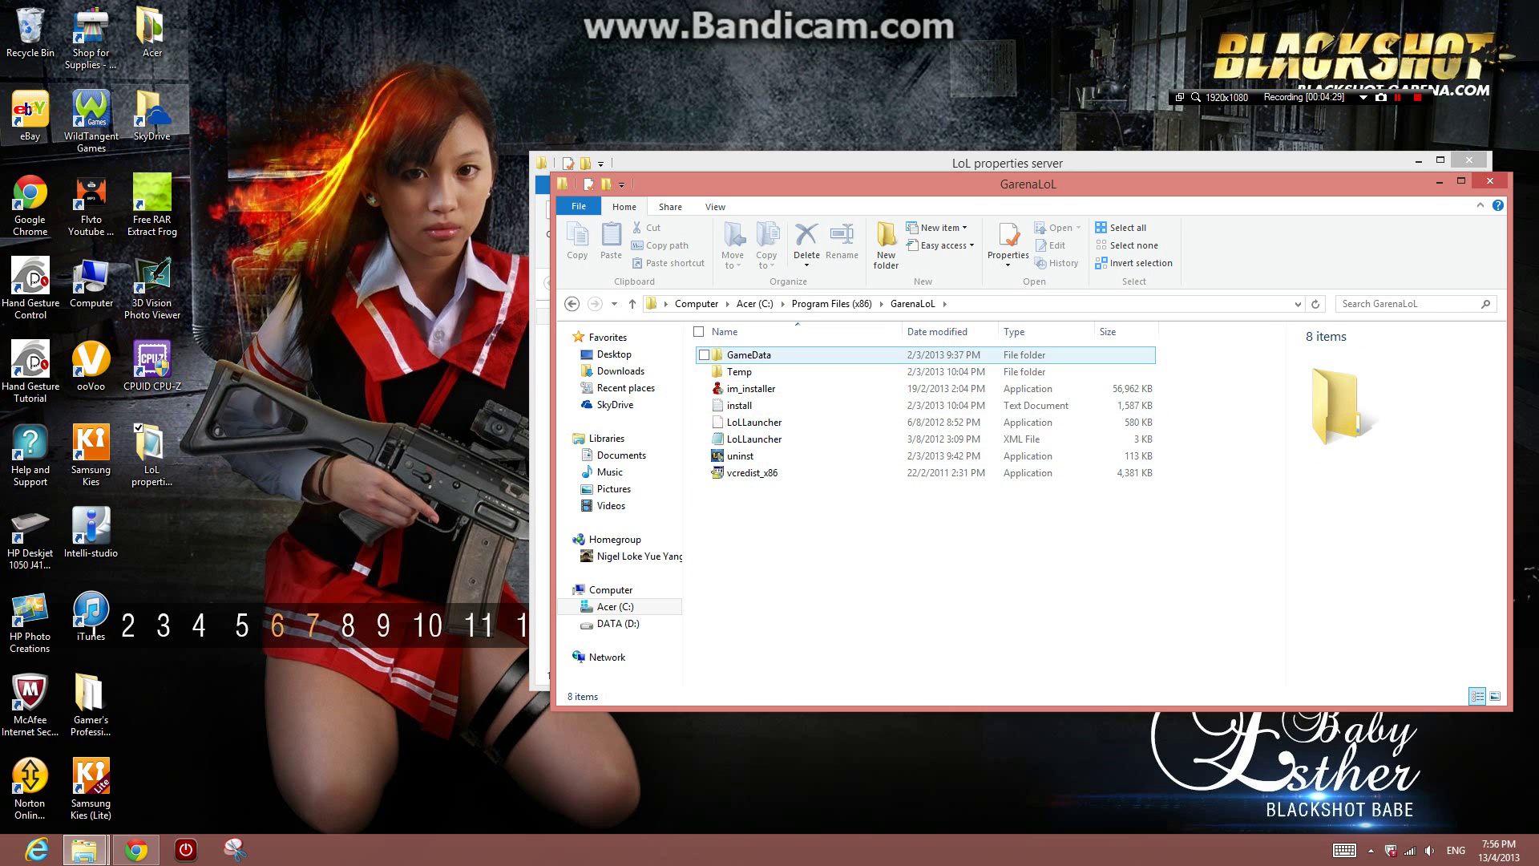
- Continue through GameData\Apps\LoL into the Air folder
double_click(748, 355)
double_click(748, 355)
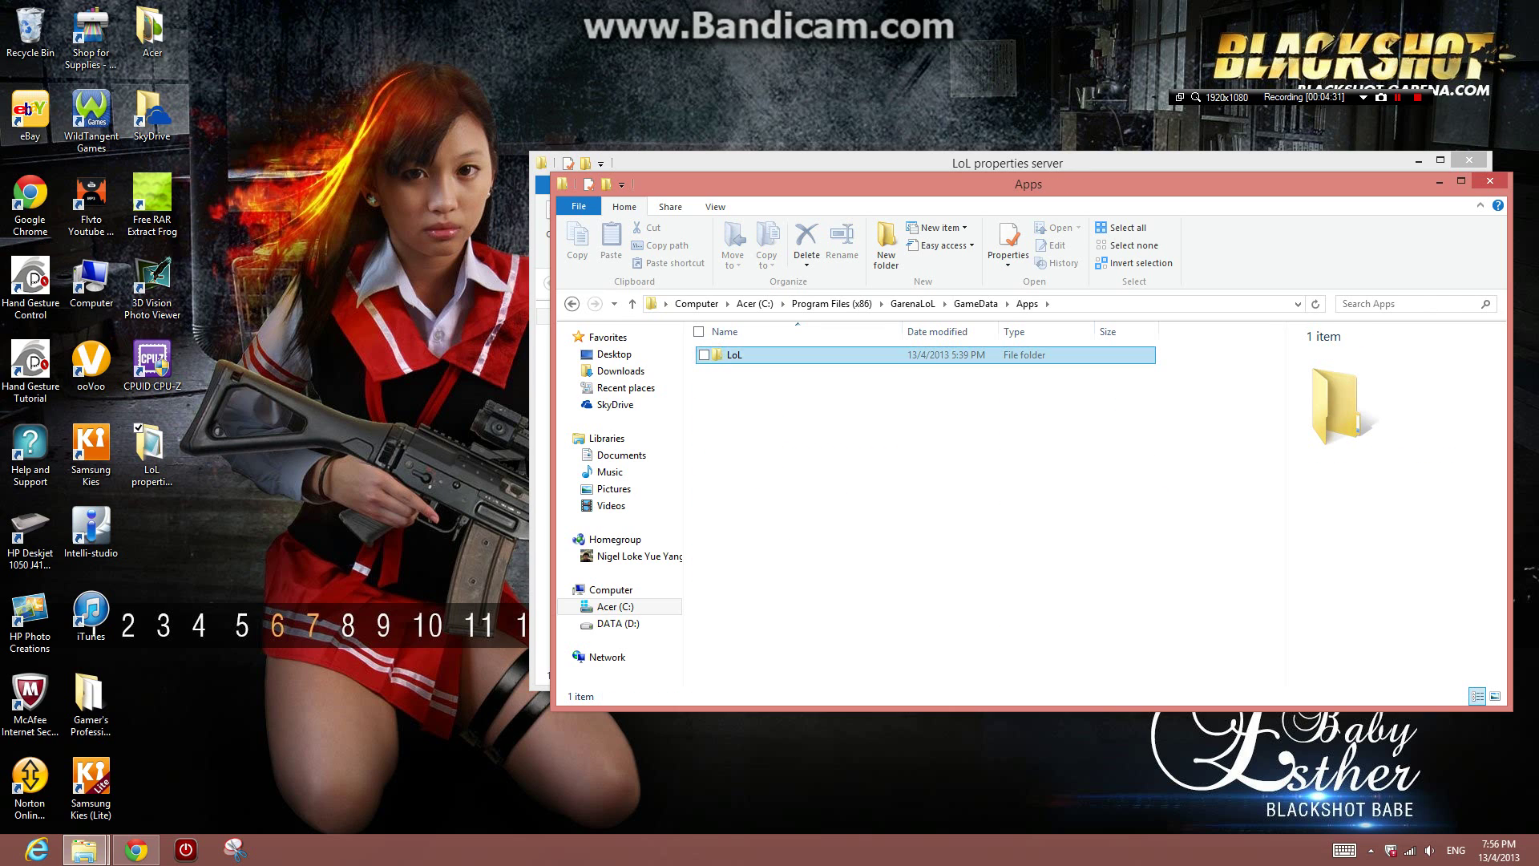
double_click(748, 355)
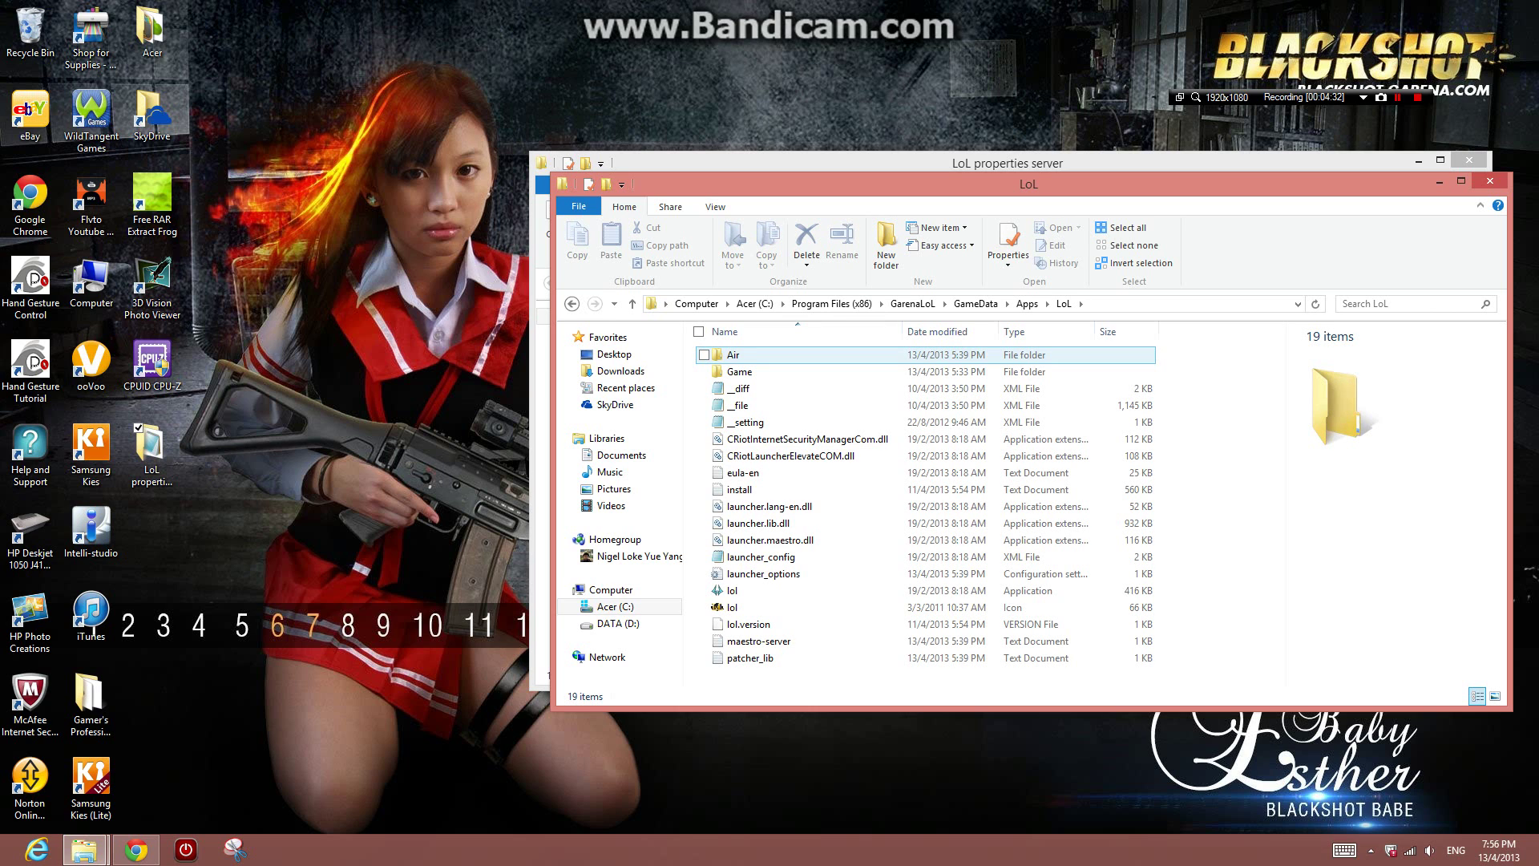
double_click(733, 355)
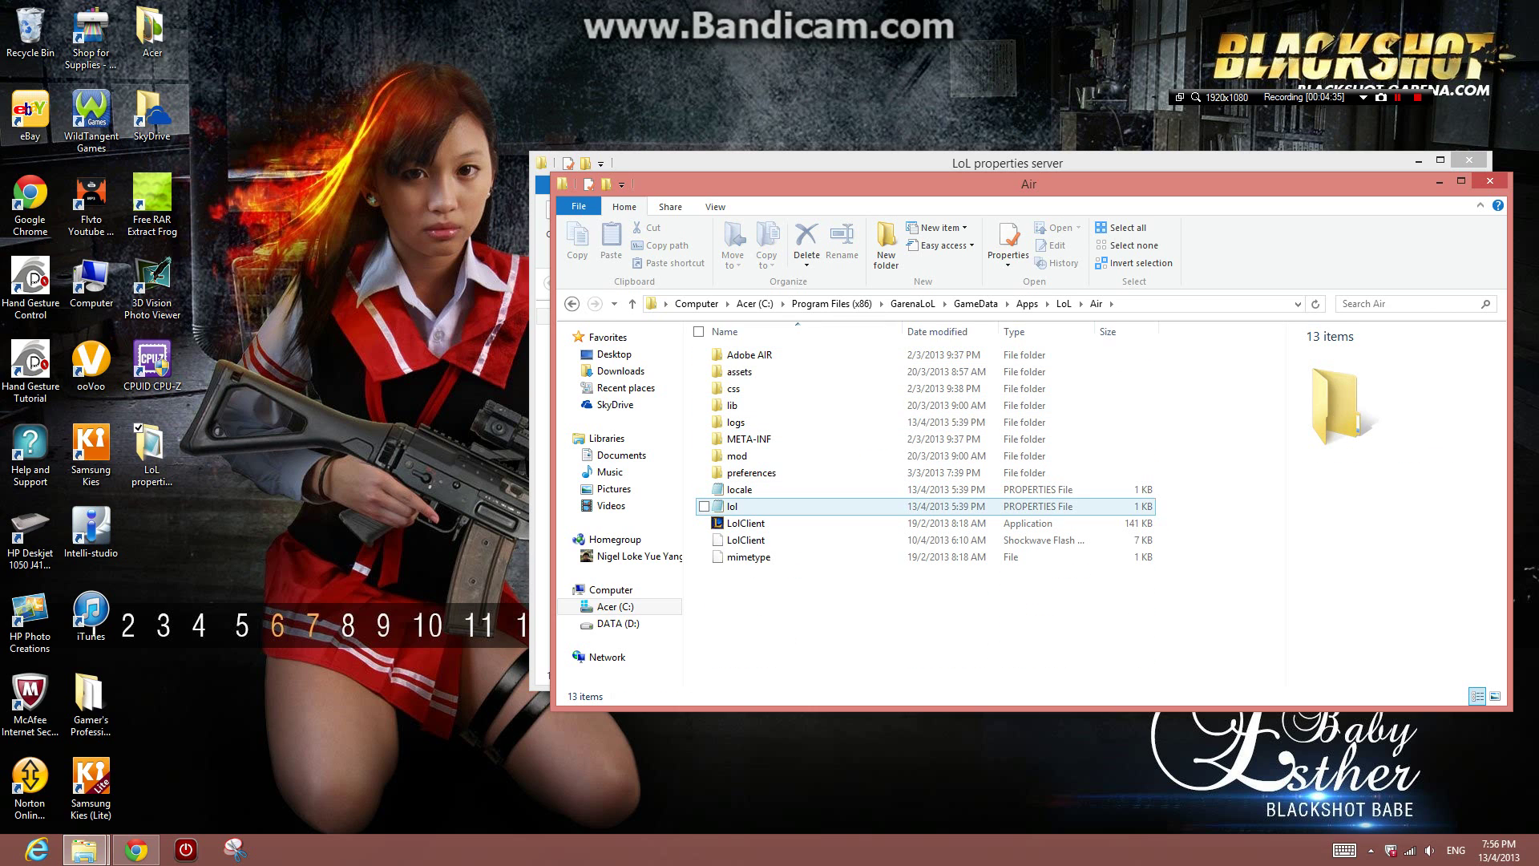
- Cut the lol properties file from the Air folder for moving
click(733, 506)
right_click(761, 506)
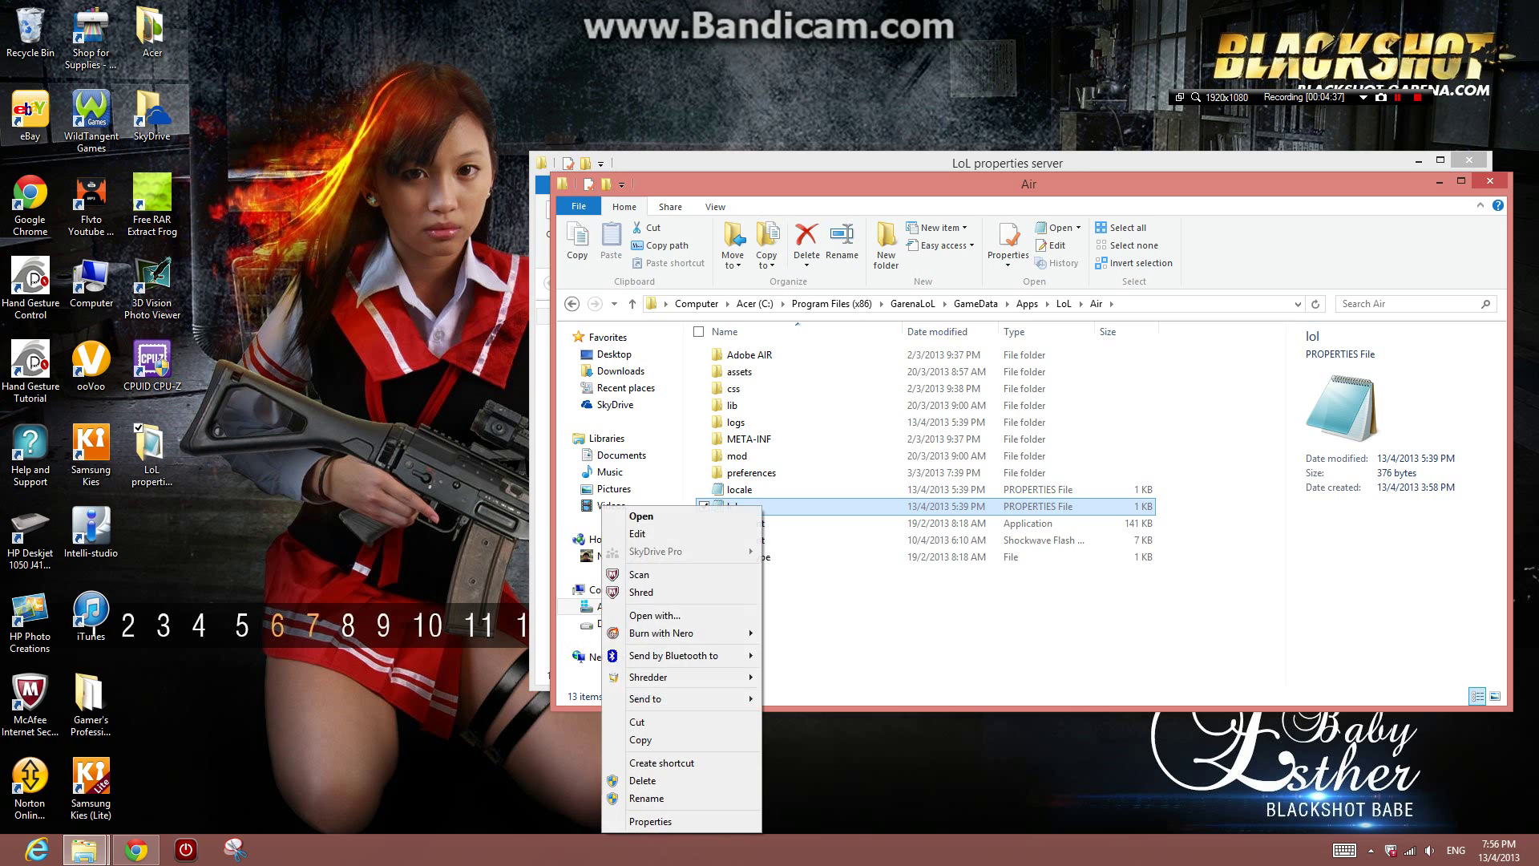
click(638, 721)
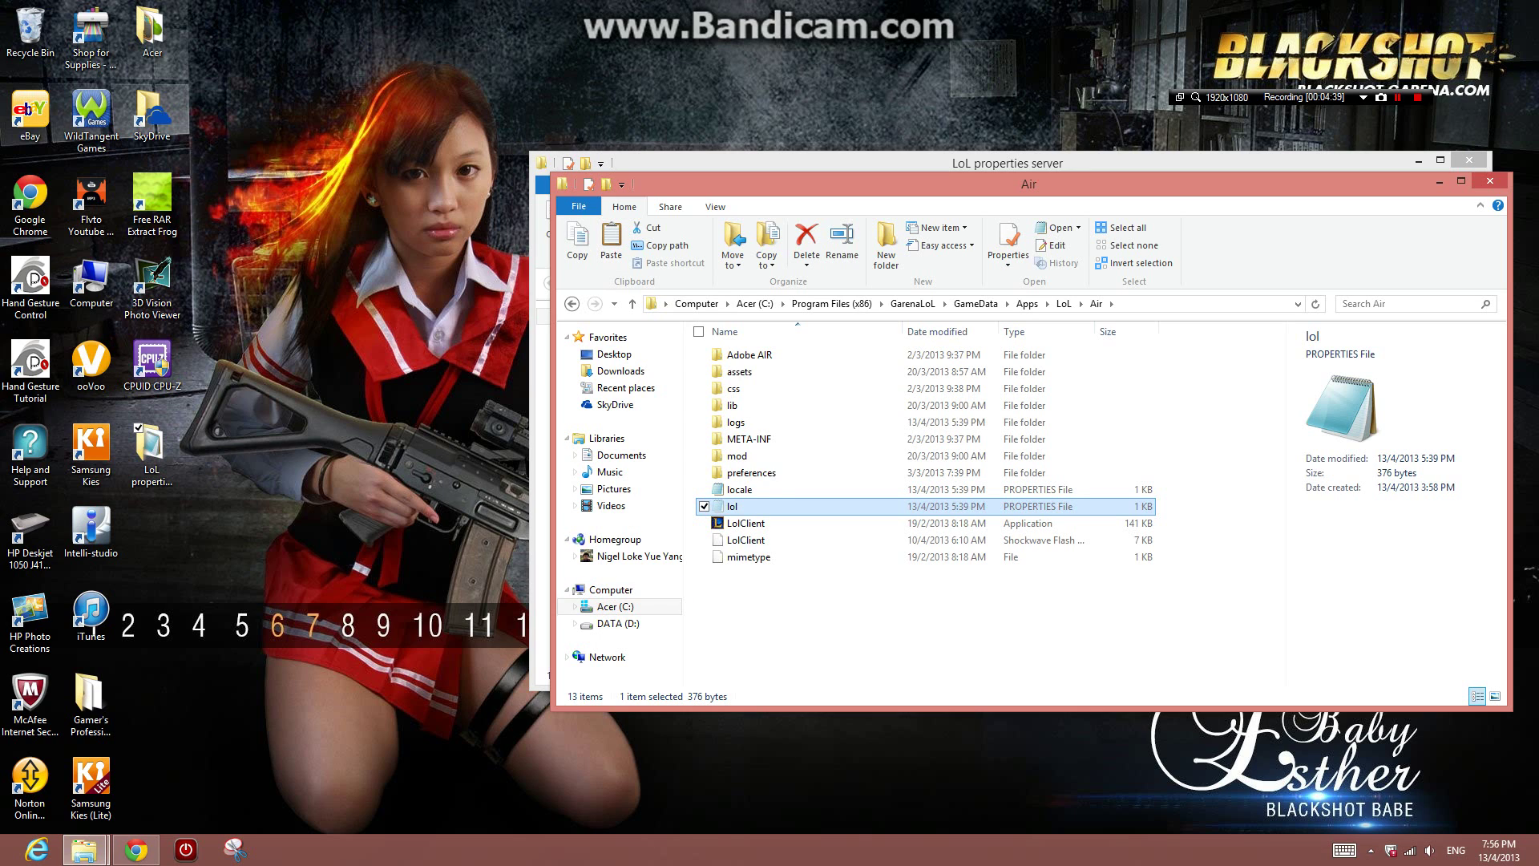
- Rename the LoL properties server folder's lol file to 'lol taiwan'
key(alt+Tab)
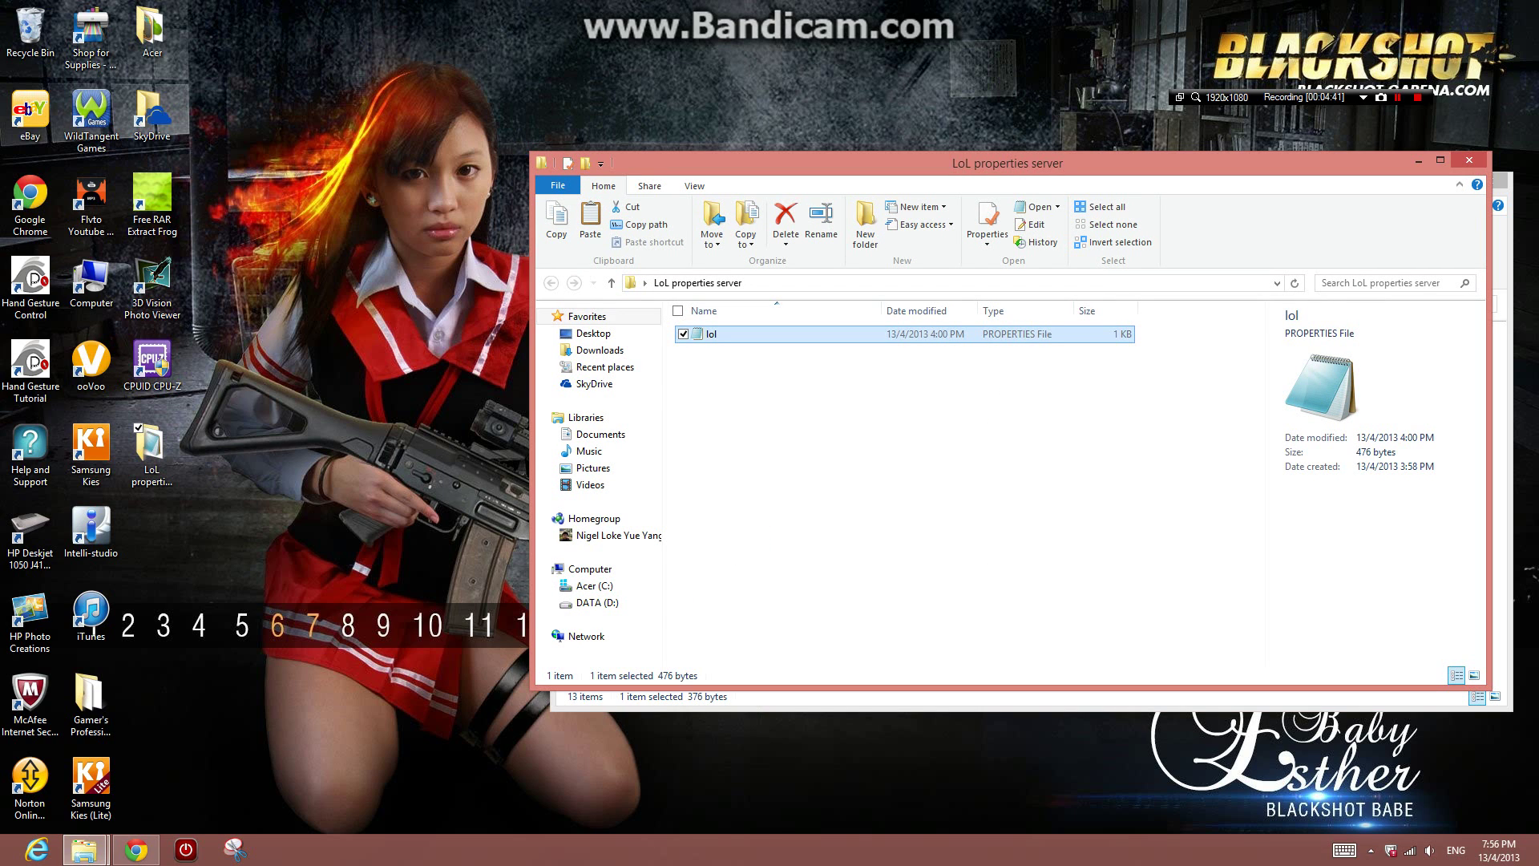
key(F2)
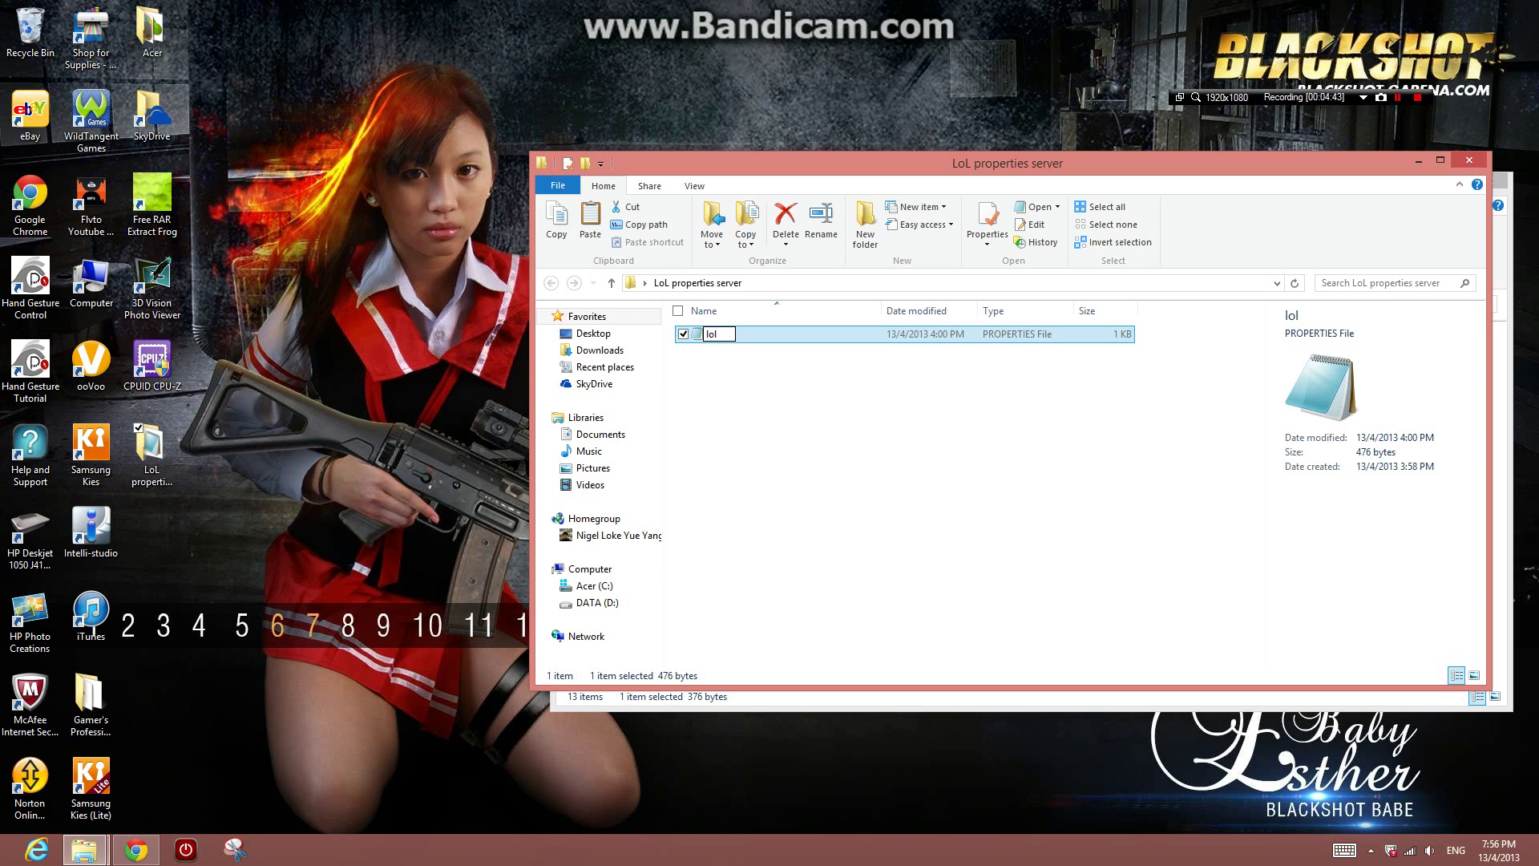
text( taiwan)
key(Return)
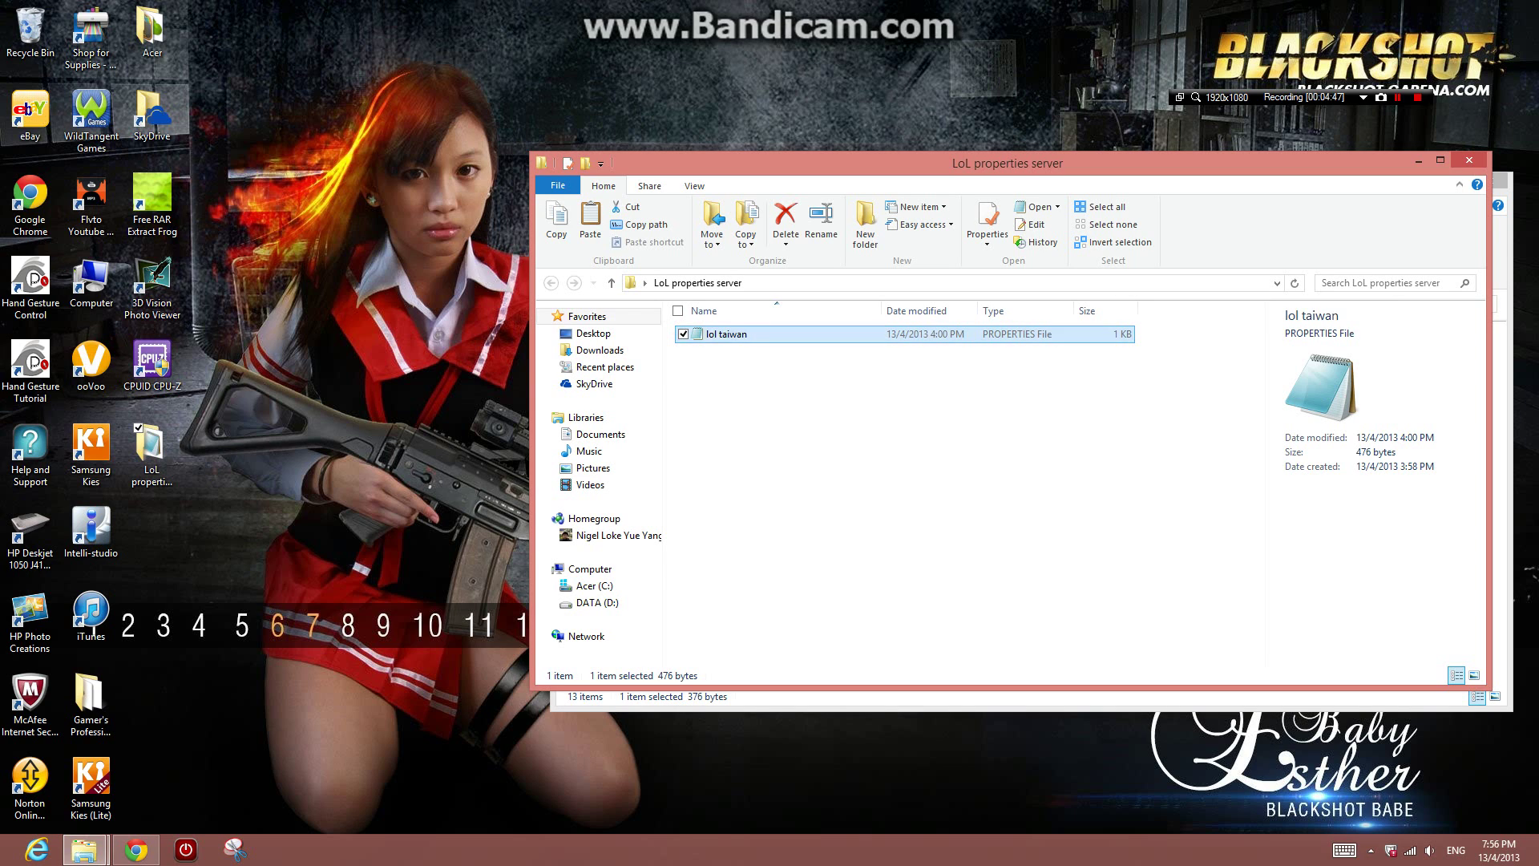
- Paste Air's lol file into LoL properties server, granting administrator permission
click(748, 391)
right_click(747, 390)
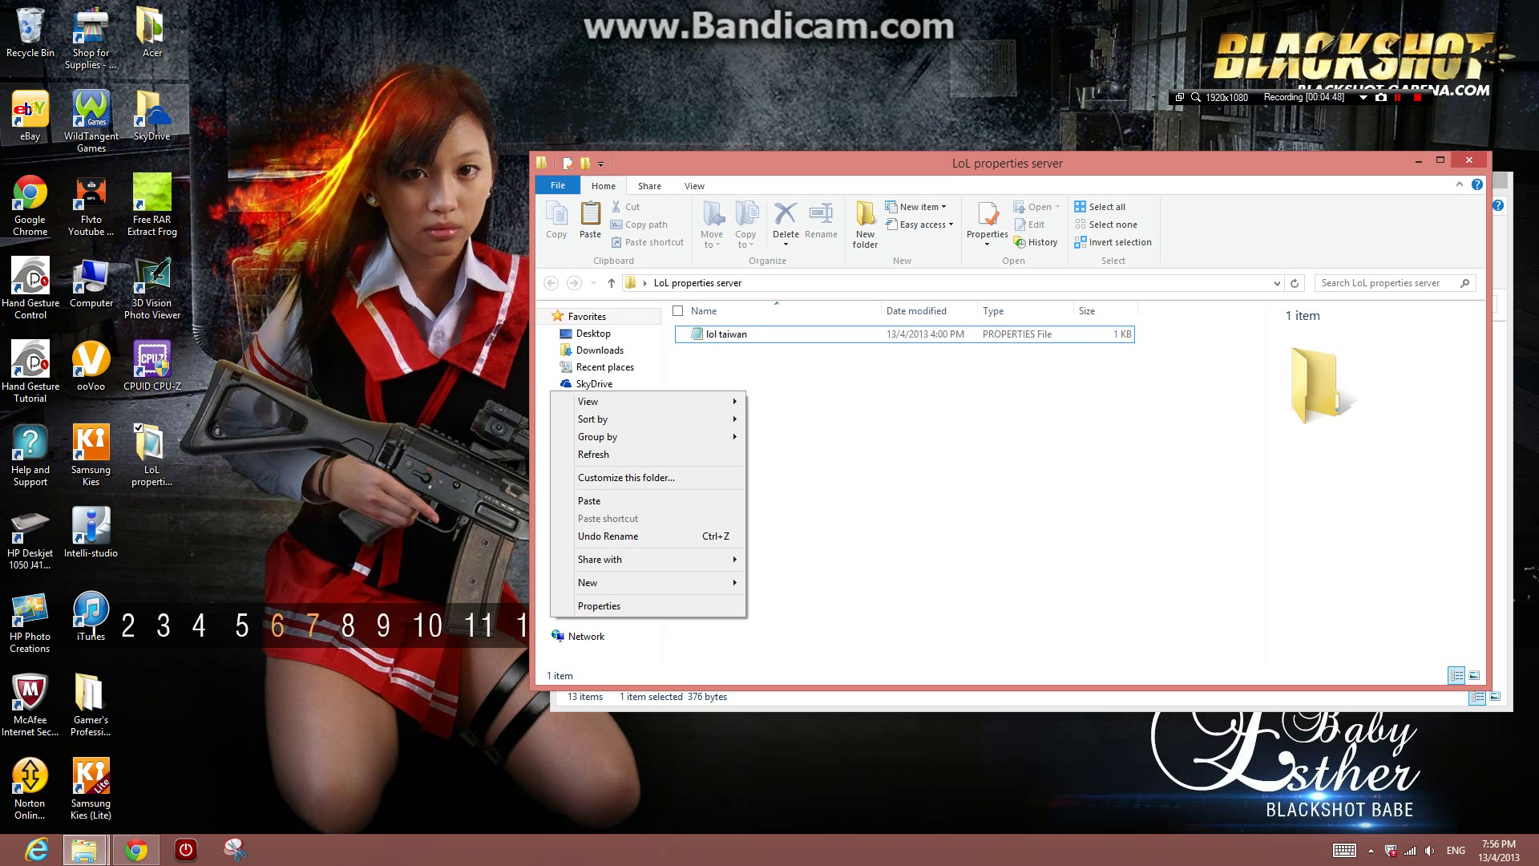
click(590, 501)
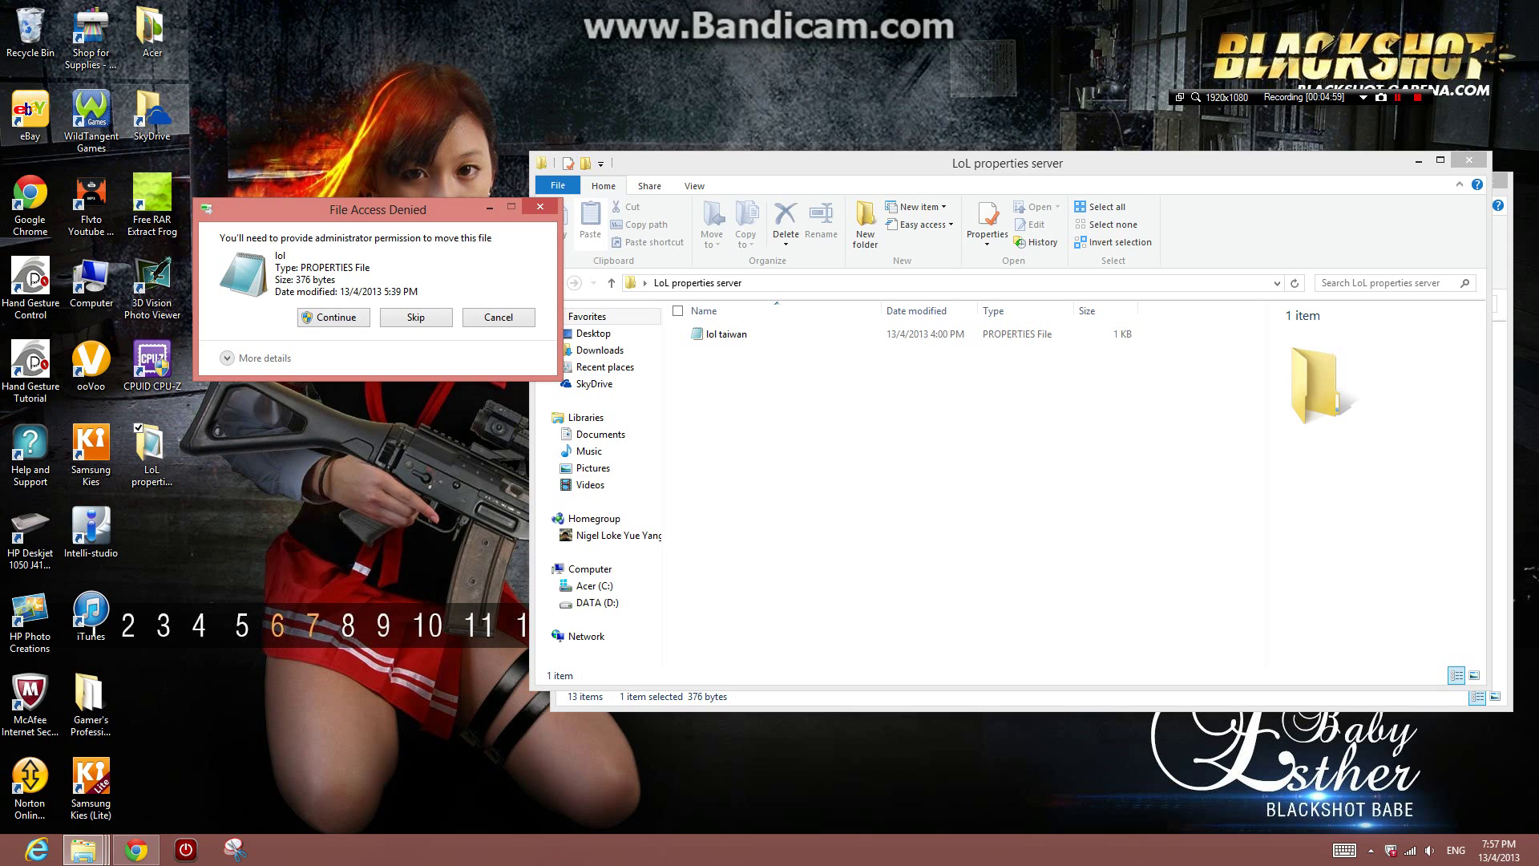
key(Return)
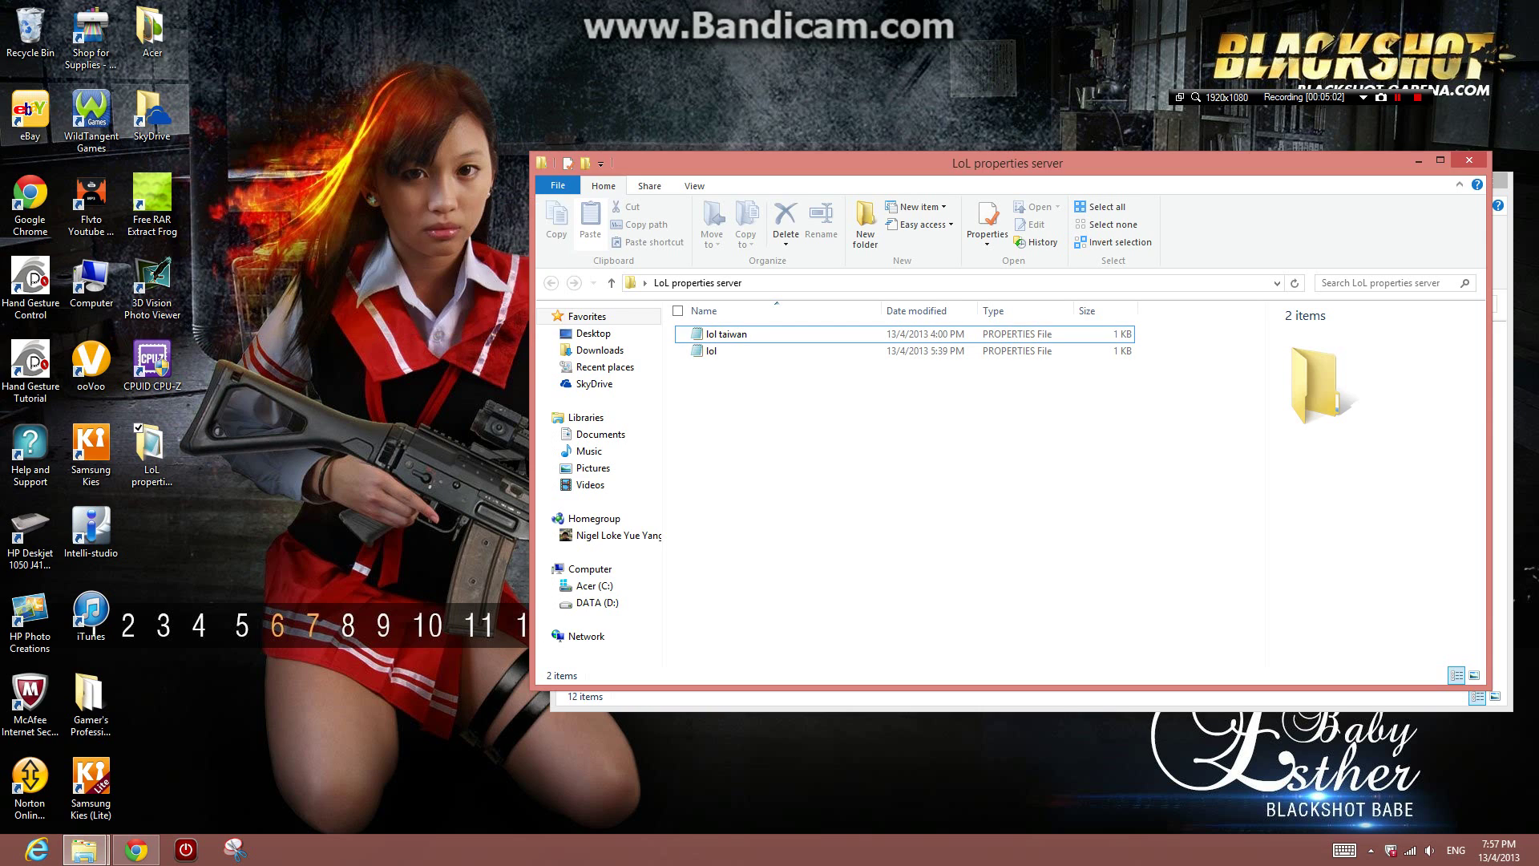
- Move lol taiwan into the Air folder, granting administrator permission
right_click(611, 328)
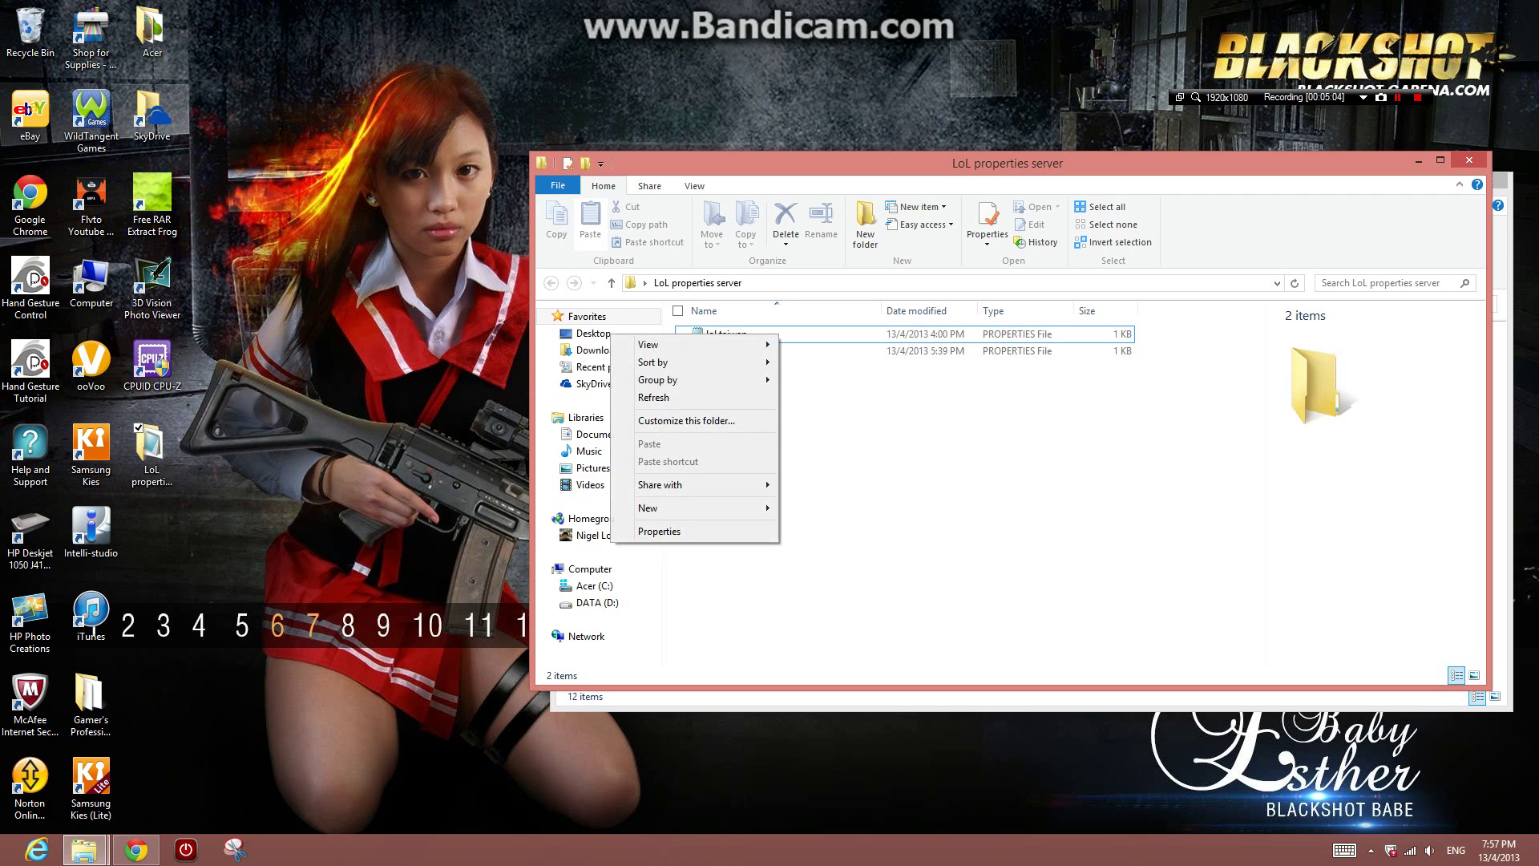
click(710, 349)
right_click(723, 334)
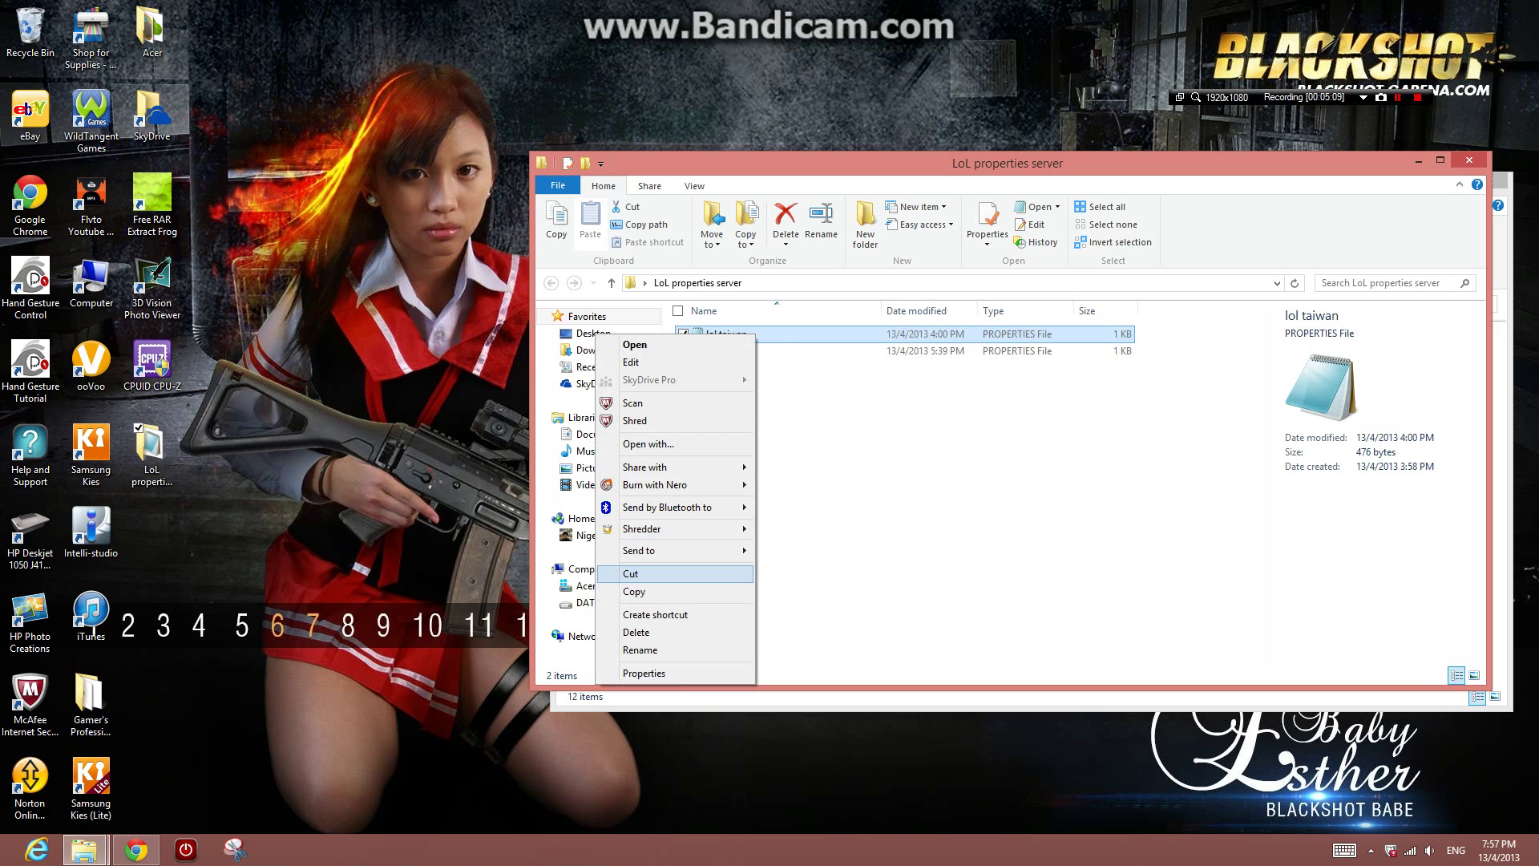
click(630, 574)
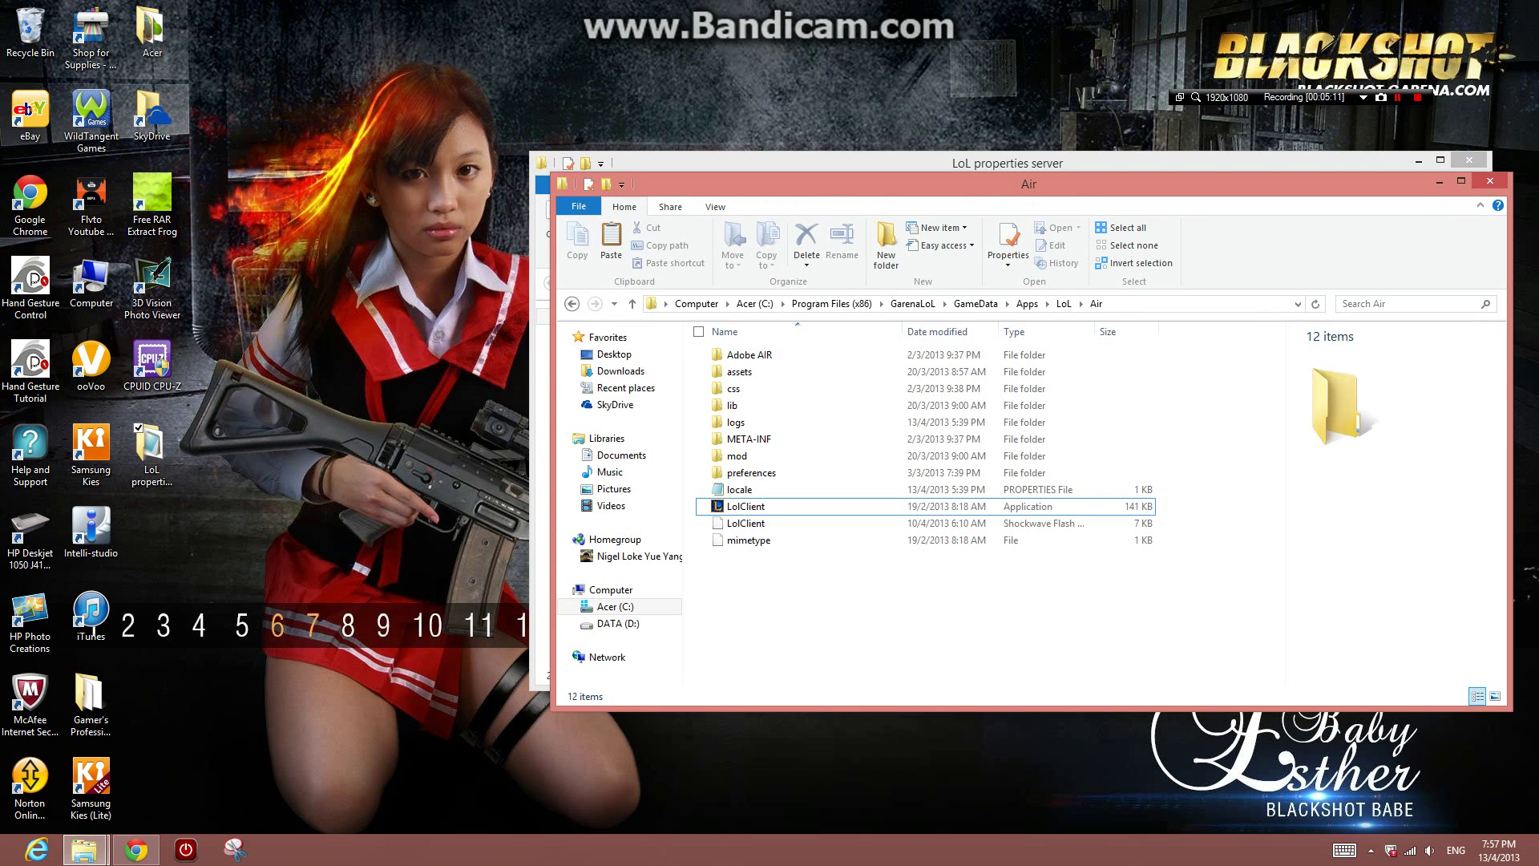
right_click(650, 598)
click(721, 709)
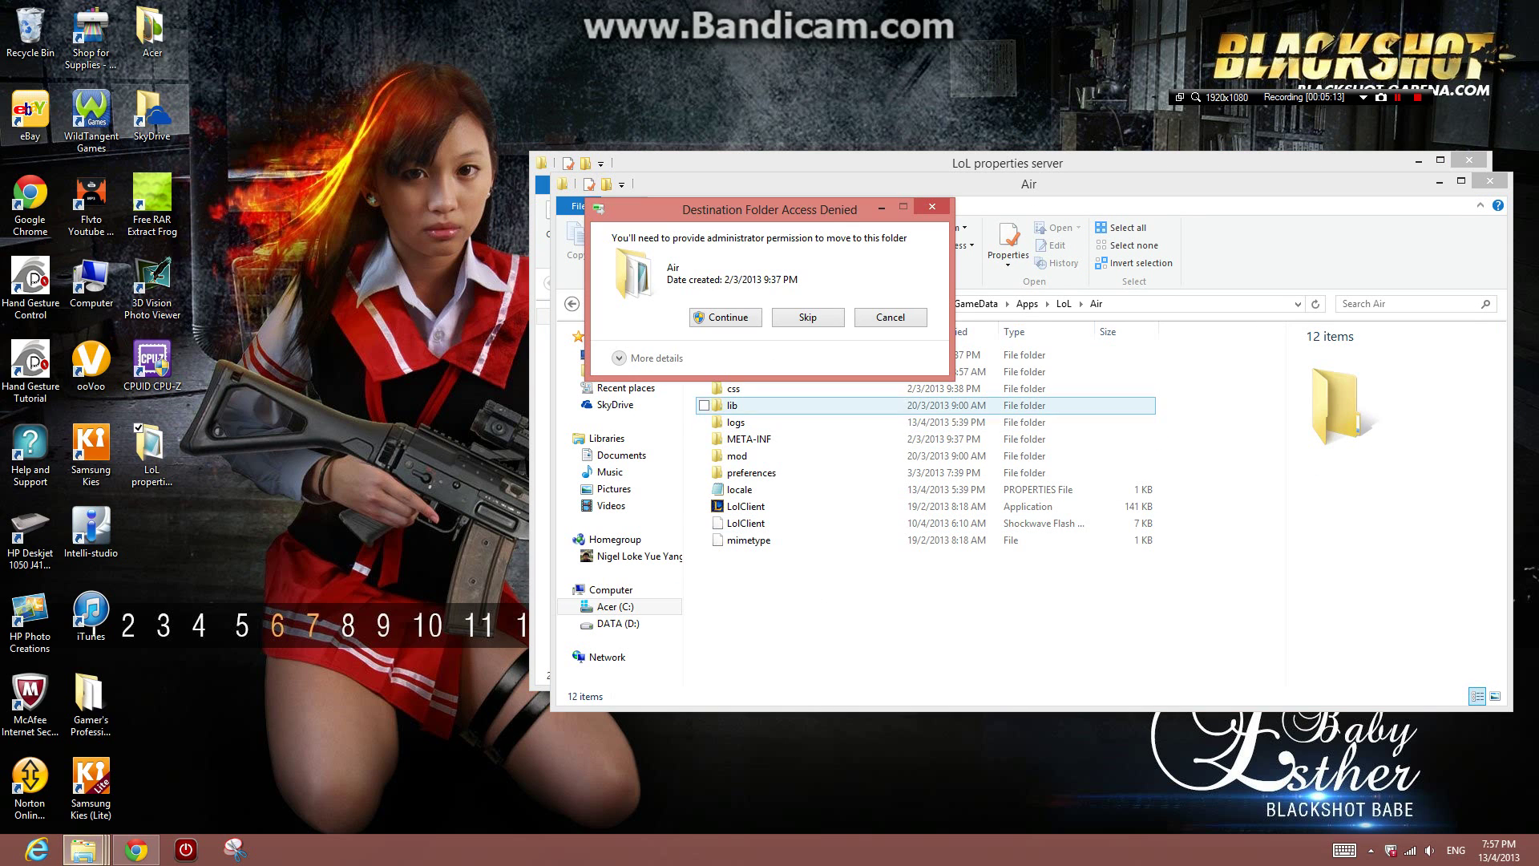
click(725, 319)
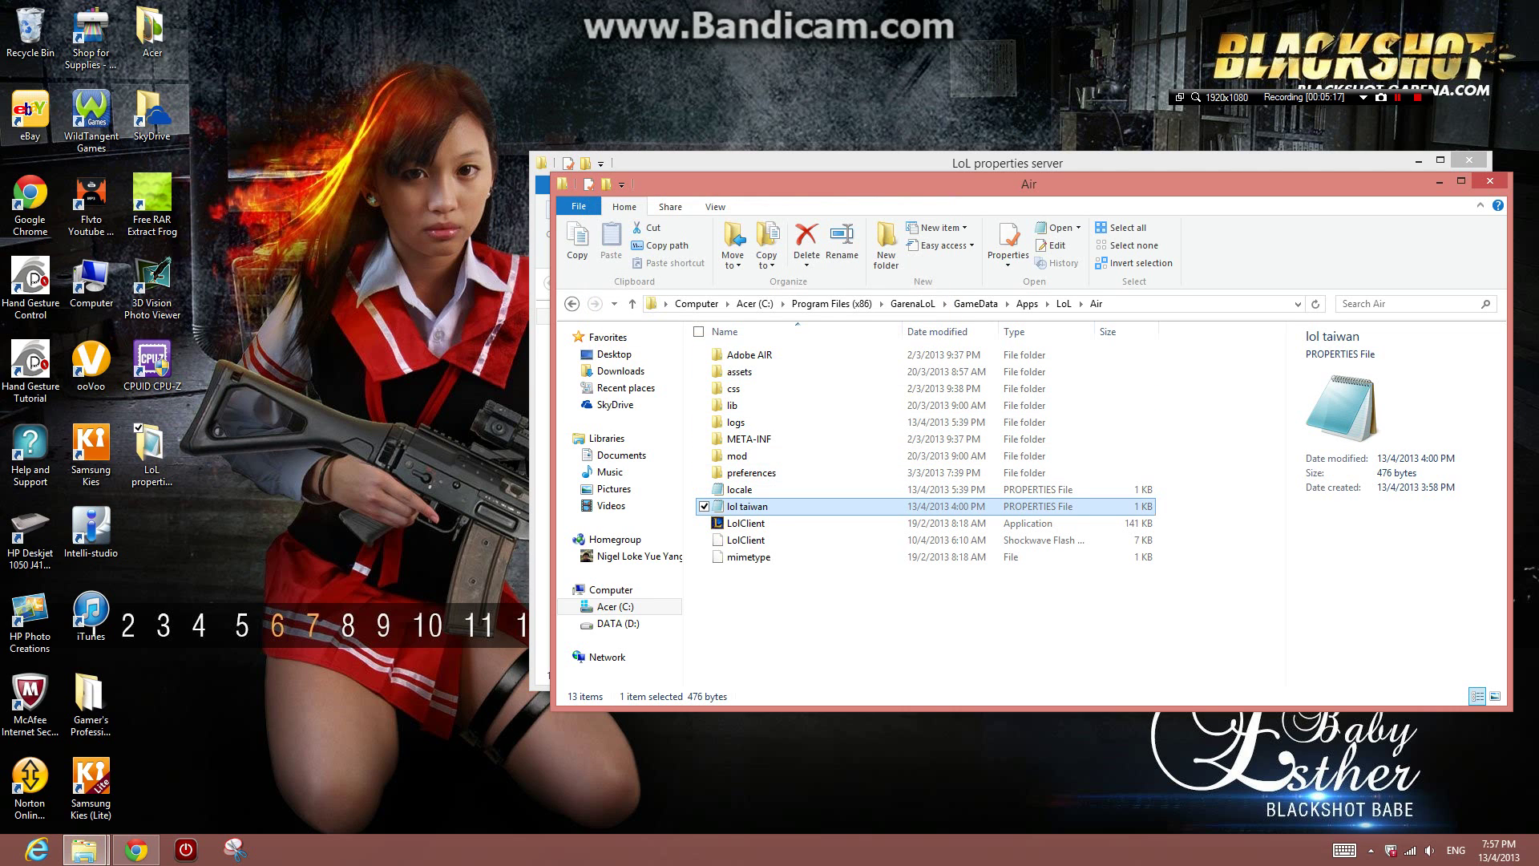
- Rename Air's lol taiwan file back to 'lol'
key(F2)
key(shift+Left)
key(shift+Left)
key(shift+Left)
key(BackSpace)
key(Return)
key(Return)
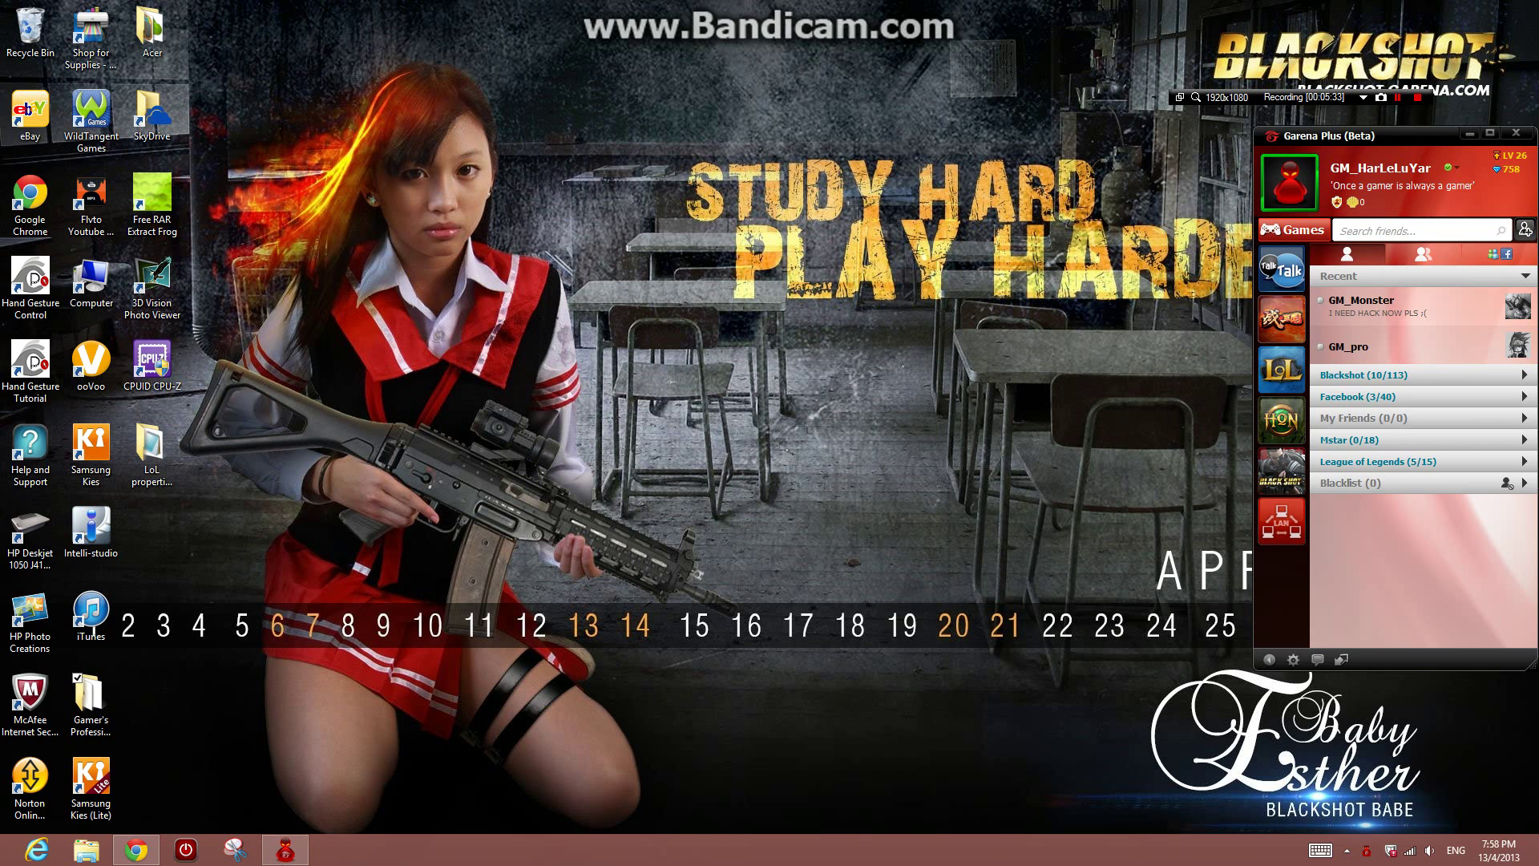
- Bring up the League of Legends launch panel in Garena Plus
click(1282, 369)
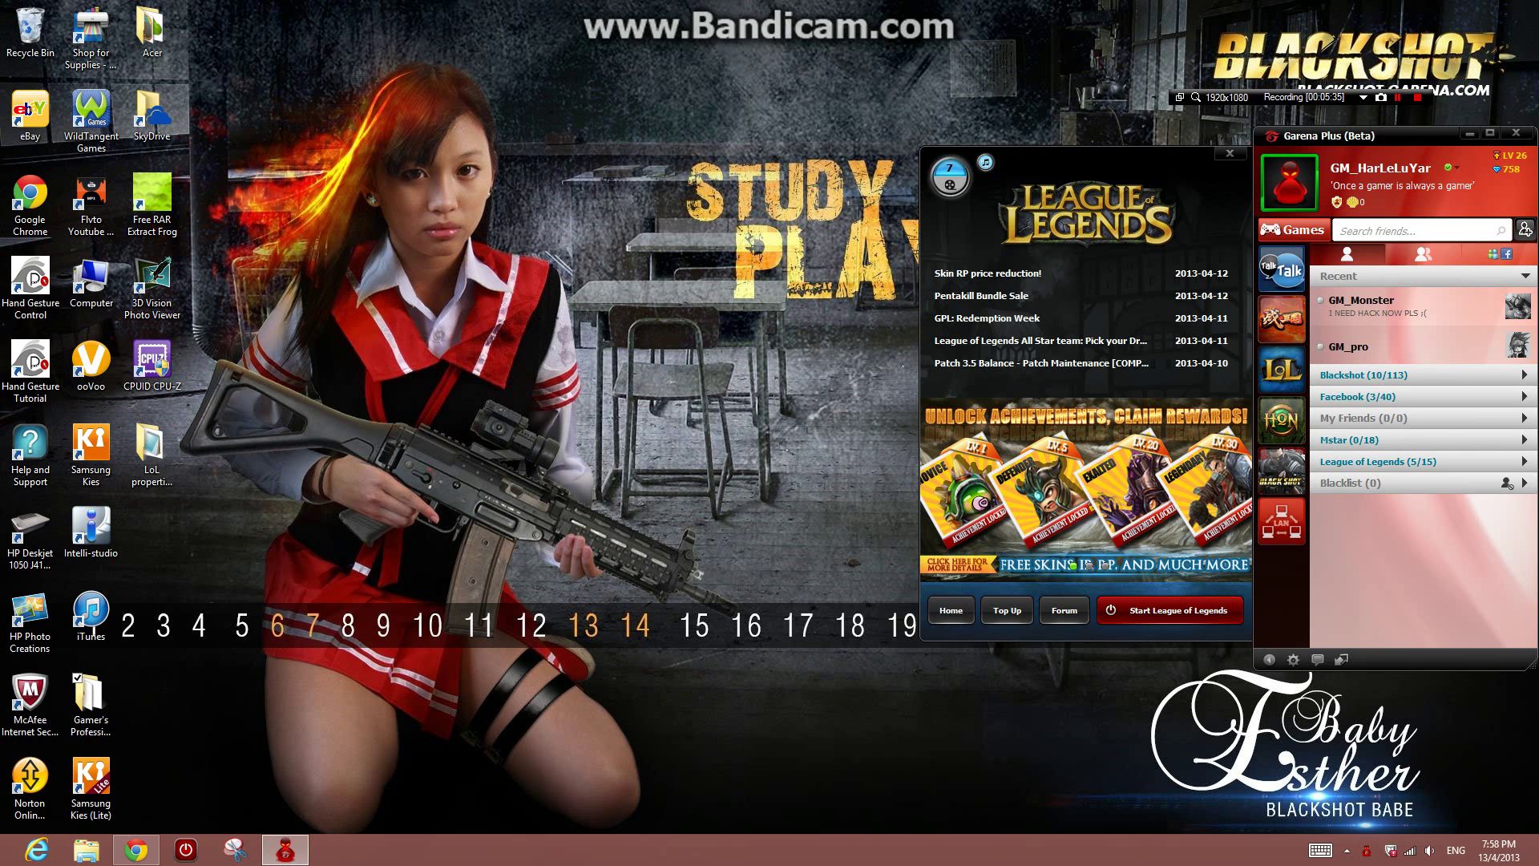
- Start League of Legends and let it load to its home screen
click(1172, 610)
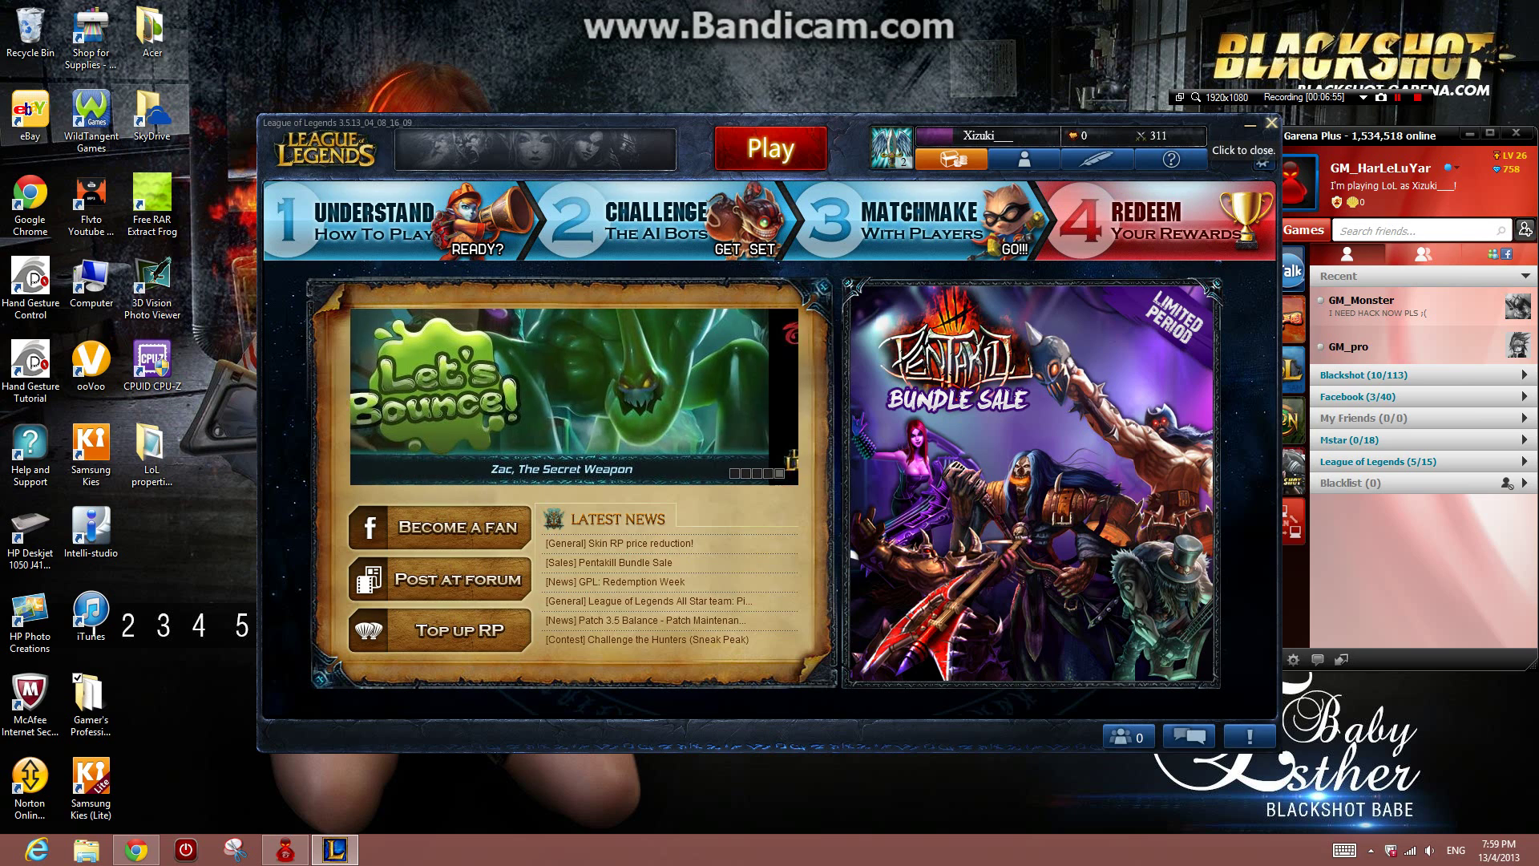
- Exit the League of Legends client, minimize Garena Plus and bring up a file browser
click(1269, 123)
click(729, 460)
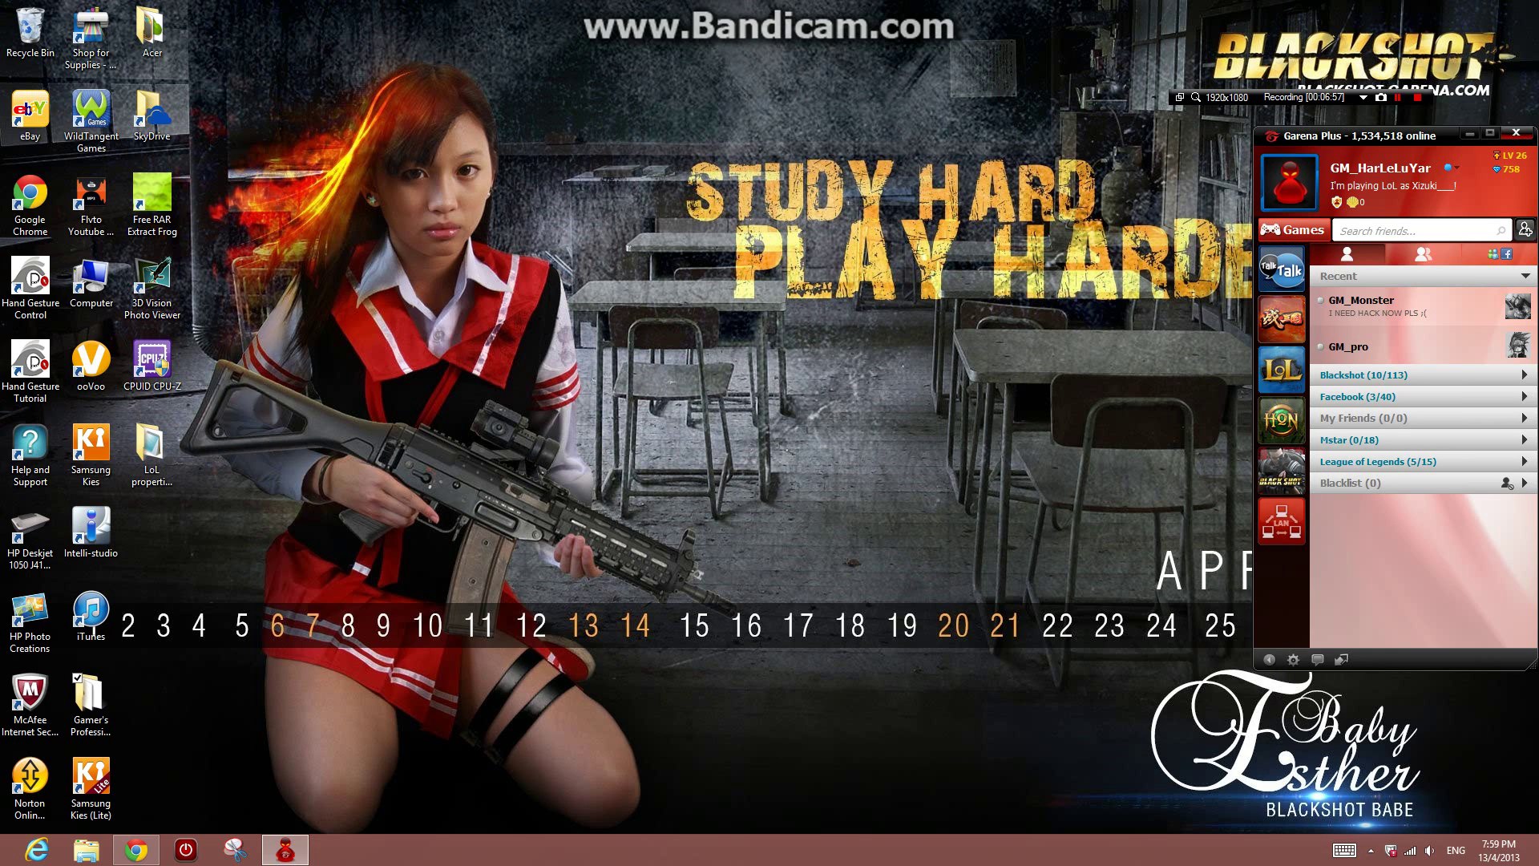
click(1469, 133)
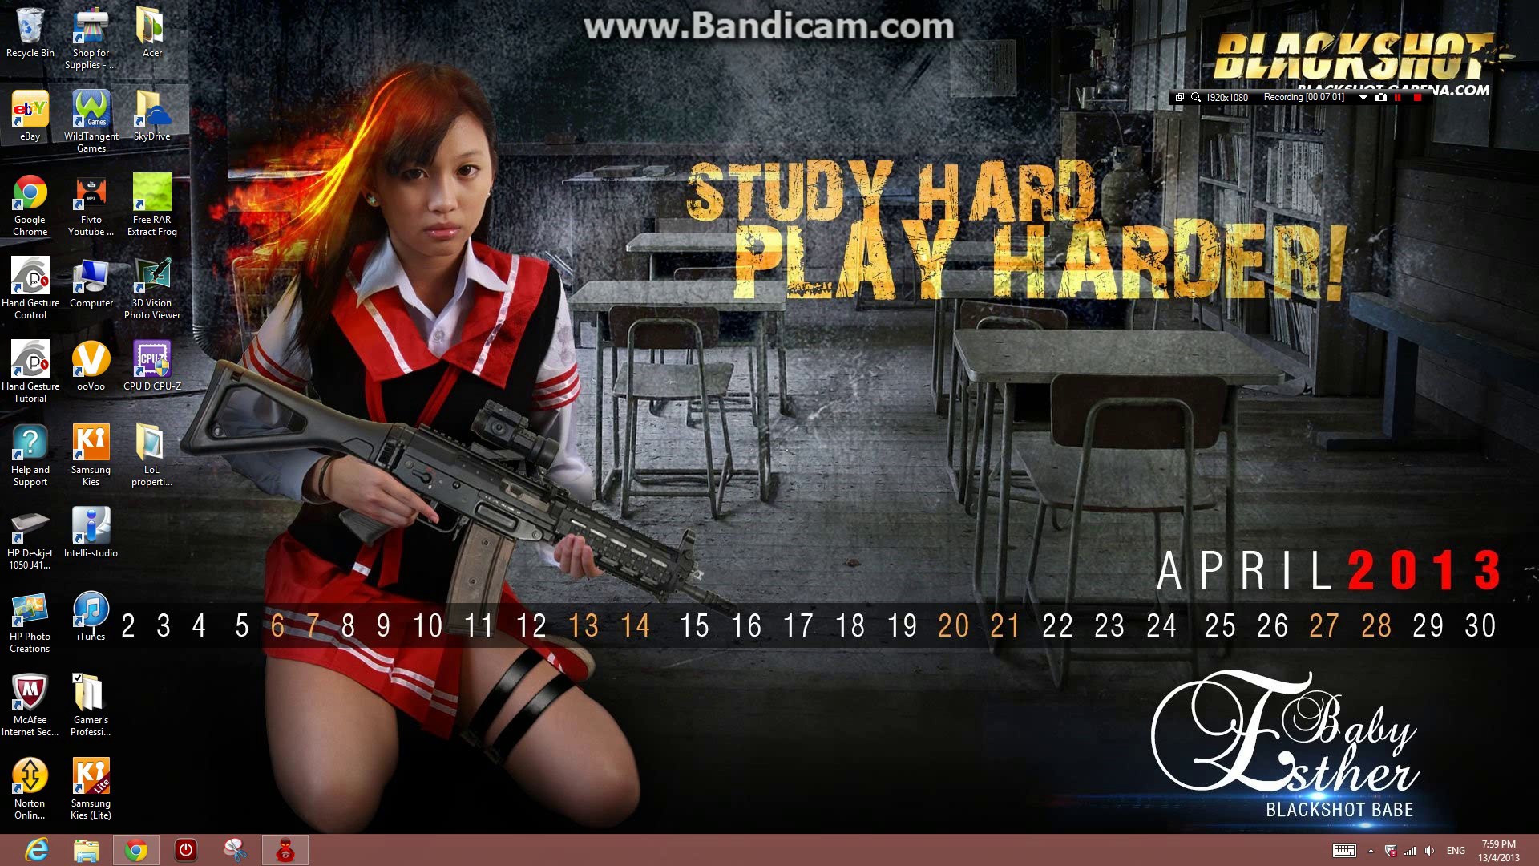
key(super+e)
- Navigate C: > Program Files (x86) > GarenaLoL > GameData > Apps > LoL > Air
double_click(770, 350)
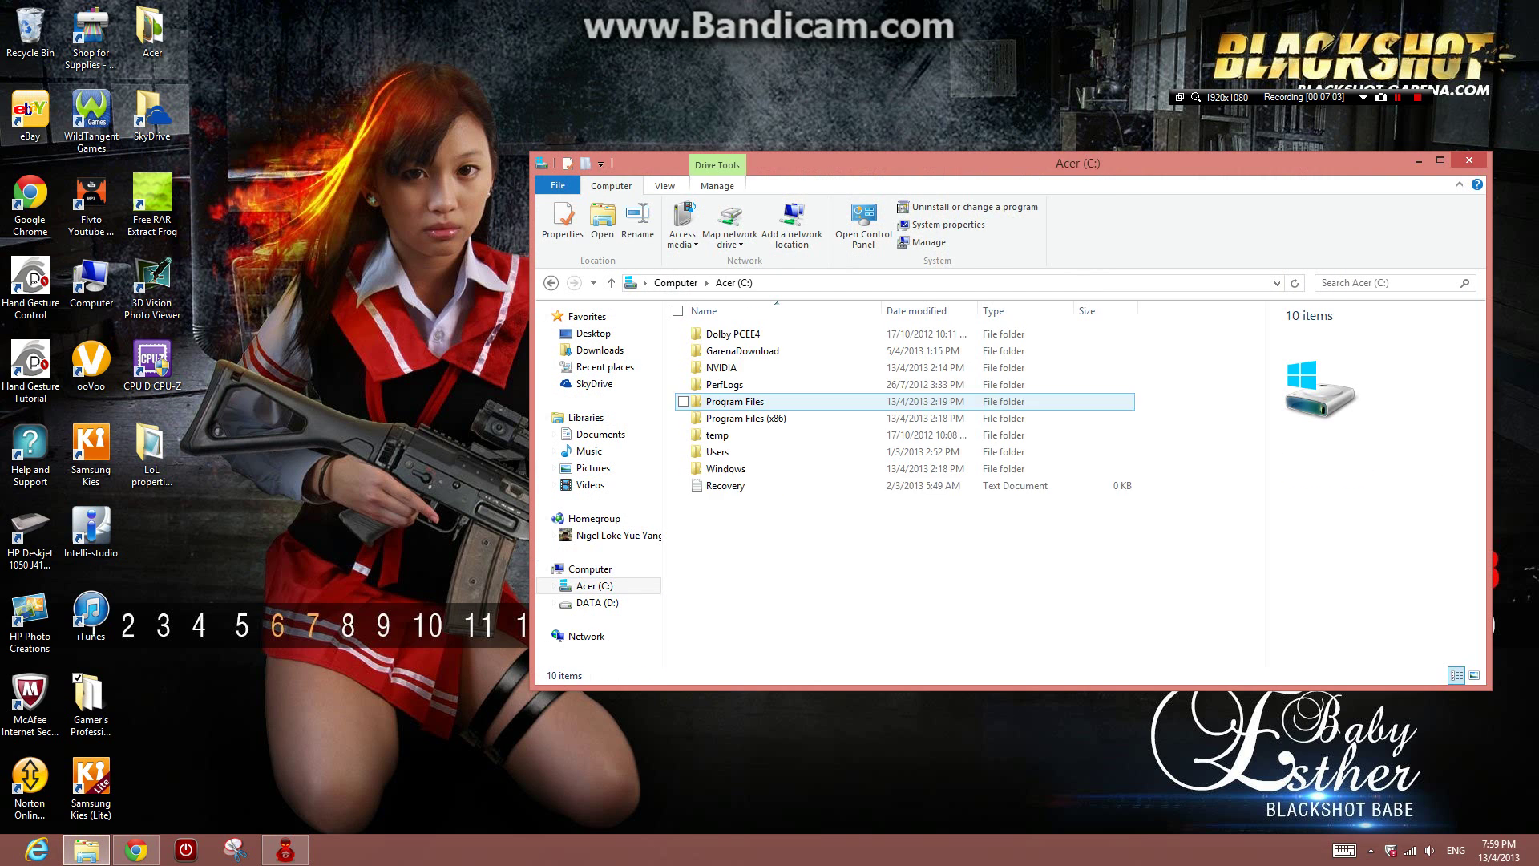
double_click(745, 417)
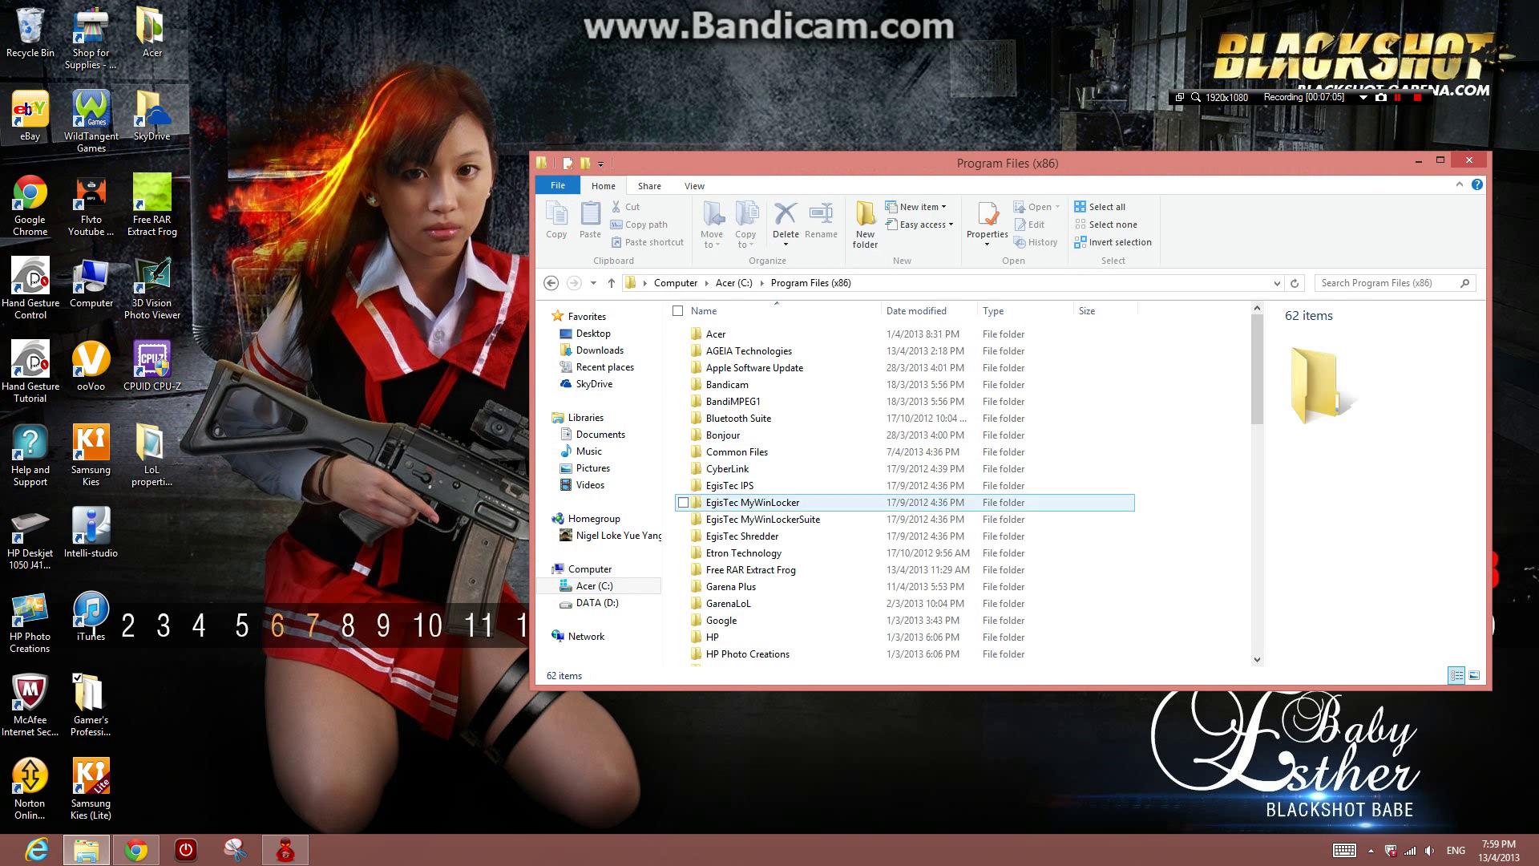
double_click(729, 603)
double_click(730, 333)
double_click(714, 334)
double_click(722, 417)
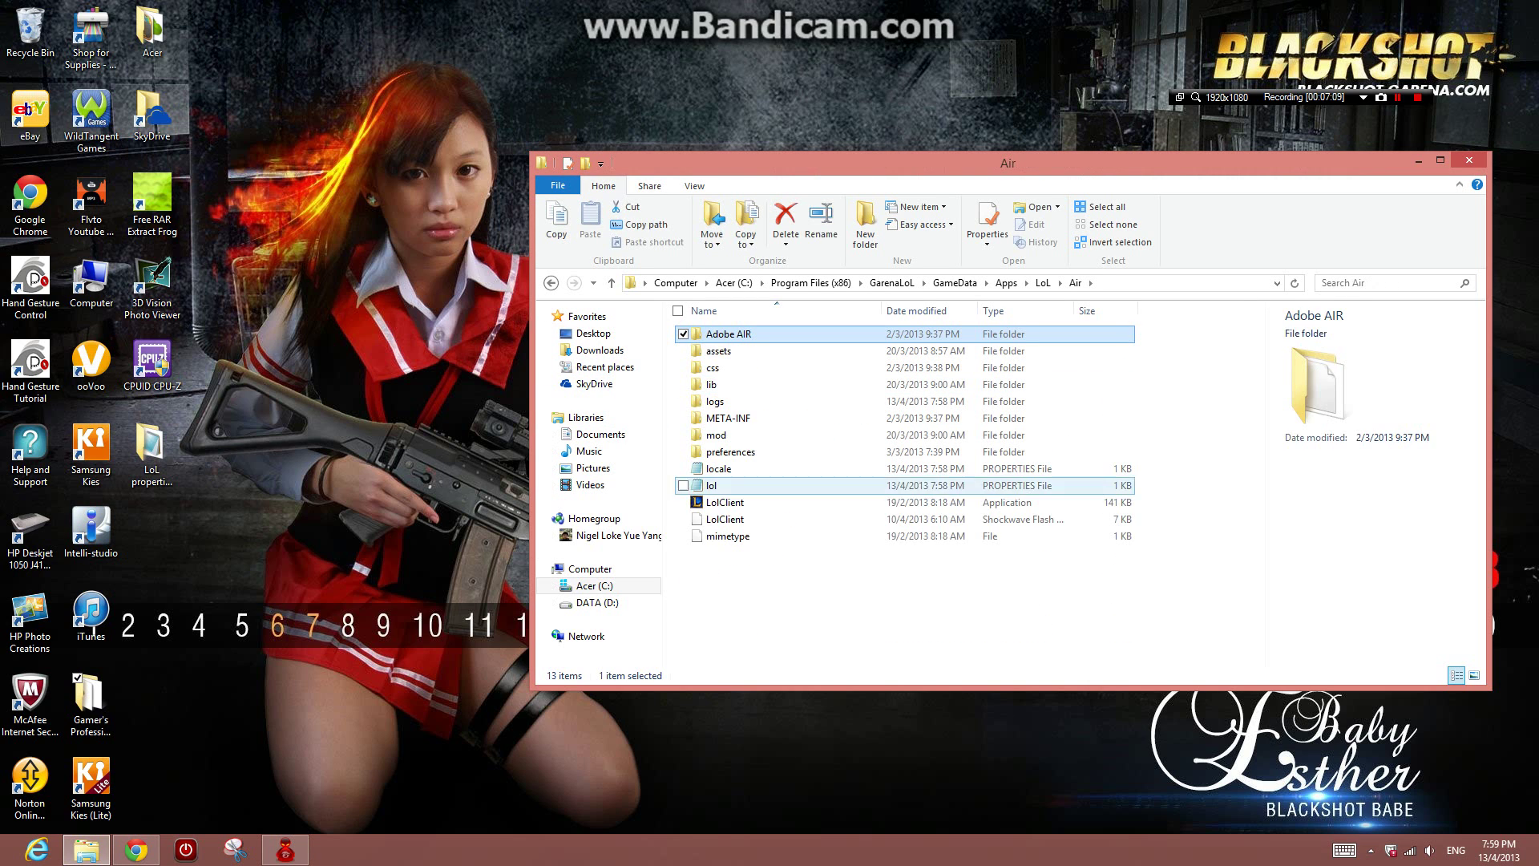
- Copy Air's lol file, then rename the LoL properties server file to 'lol singapore'
click(712, 485)
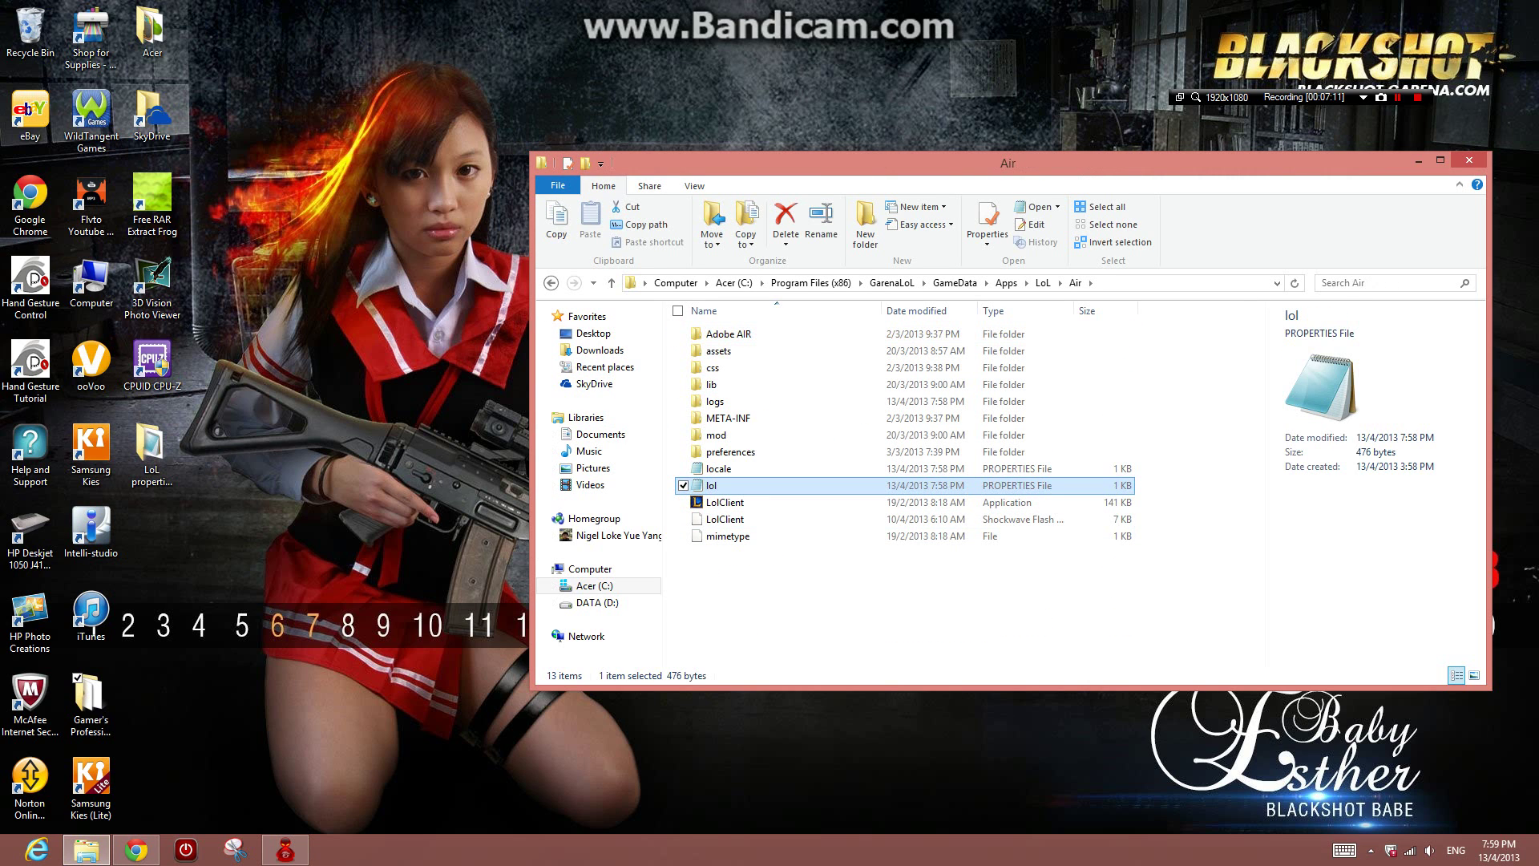
right_click(739, 486)
click(650, 705)
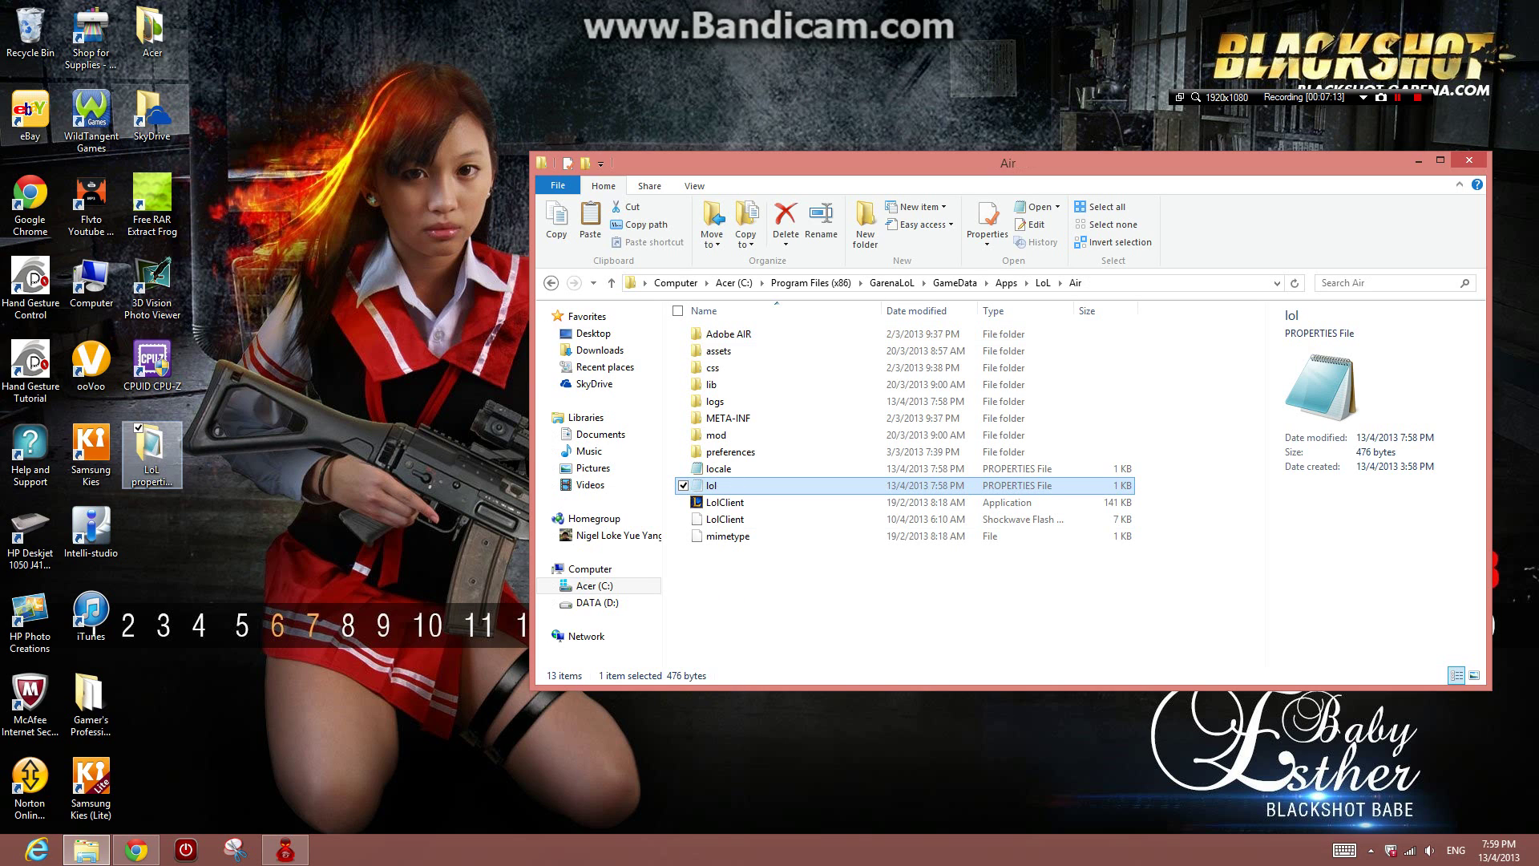
double_click(151, 457)
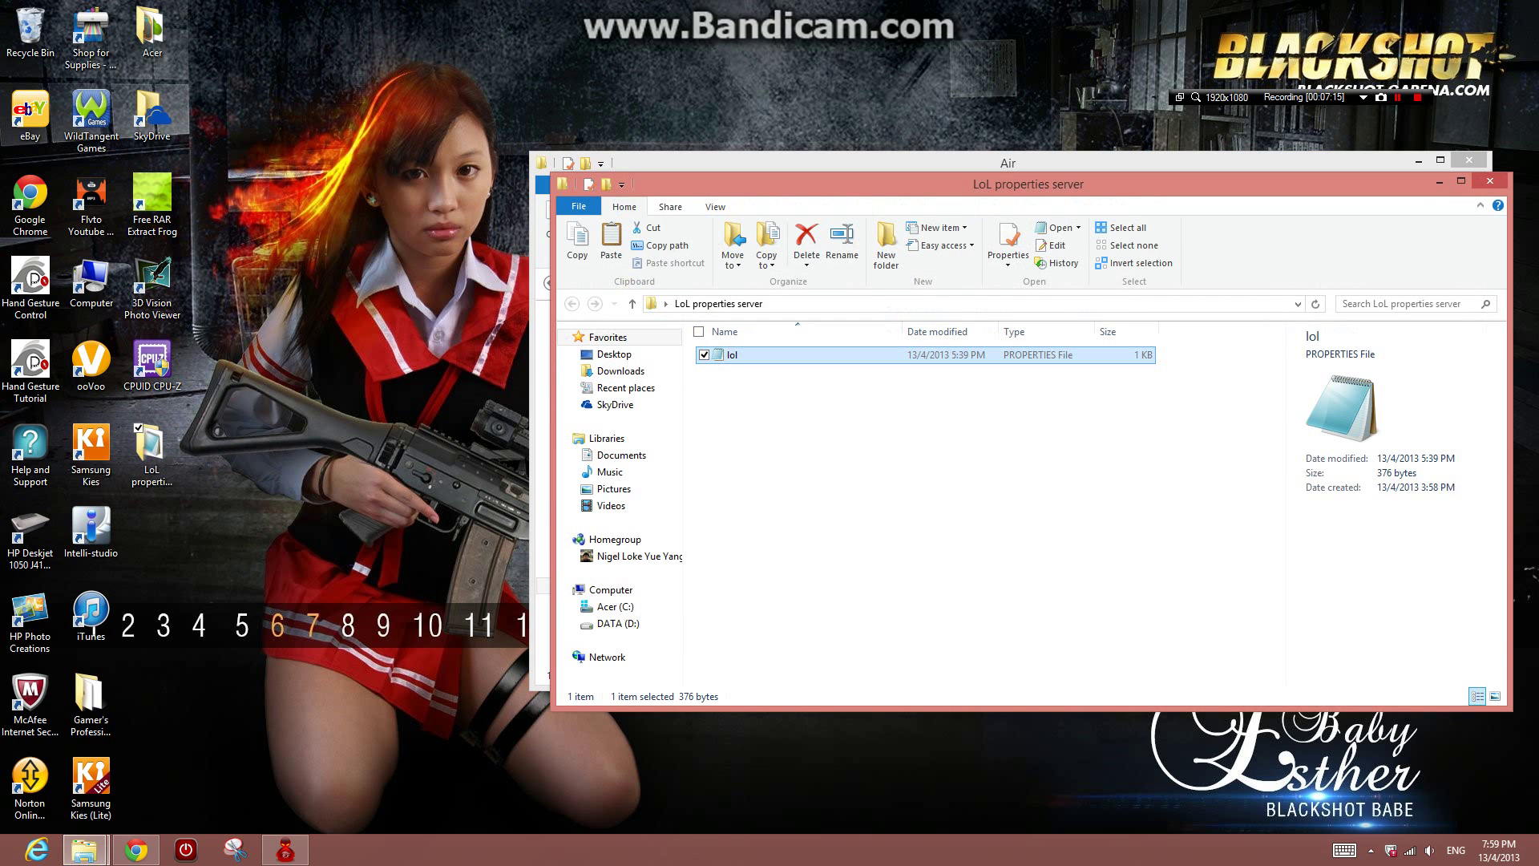
key(F2)
key(End)
text(singapore)
key(Return)
- Move lol singapore into the Air folder, granting administrator permission
right_click(589, 354)
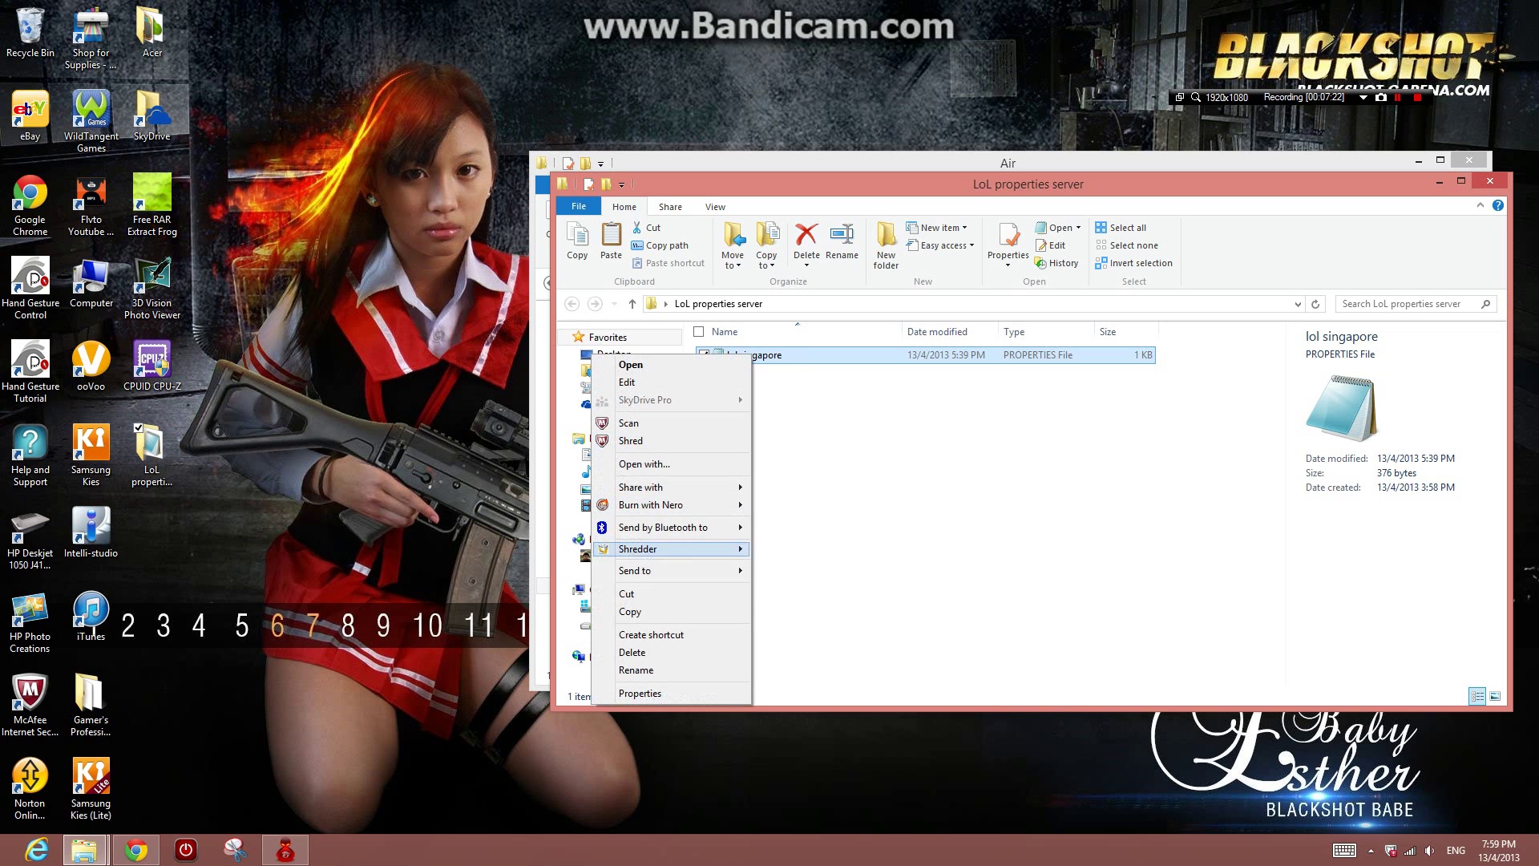
click(626, 594)
click(842, 163)
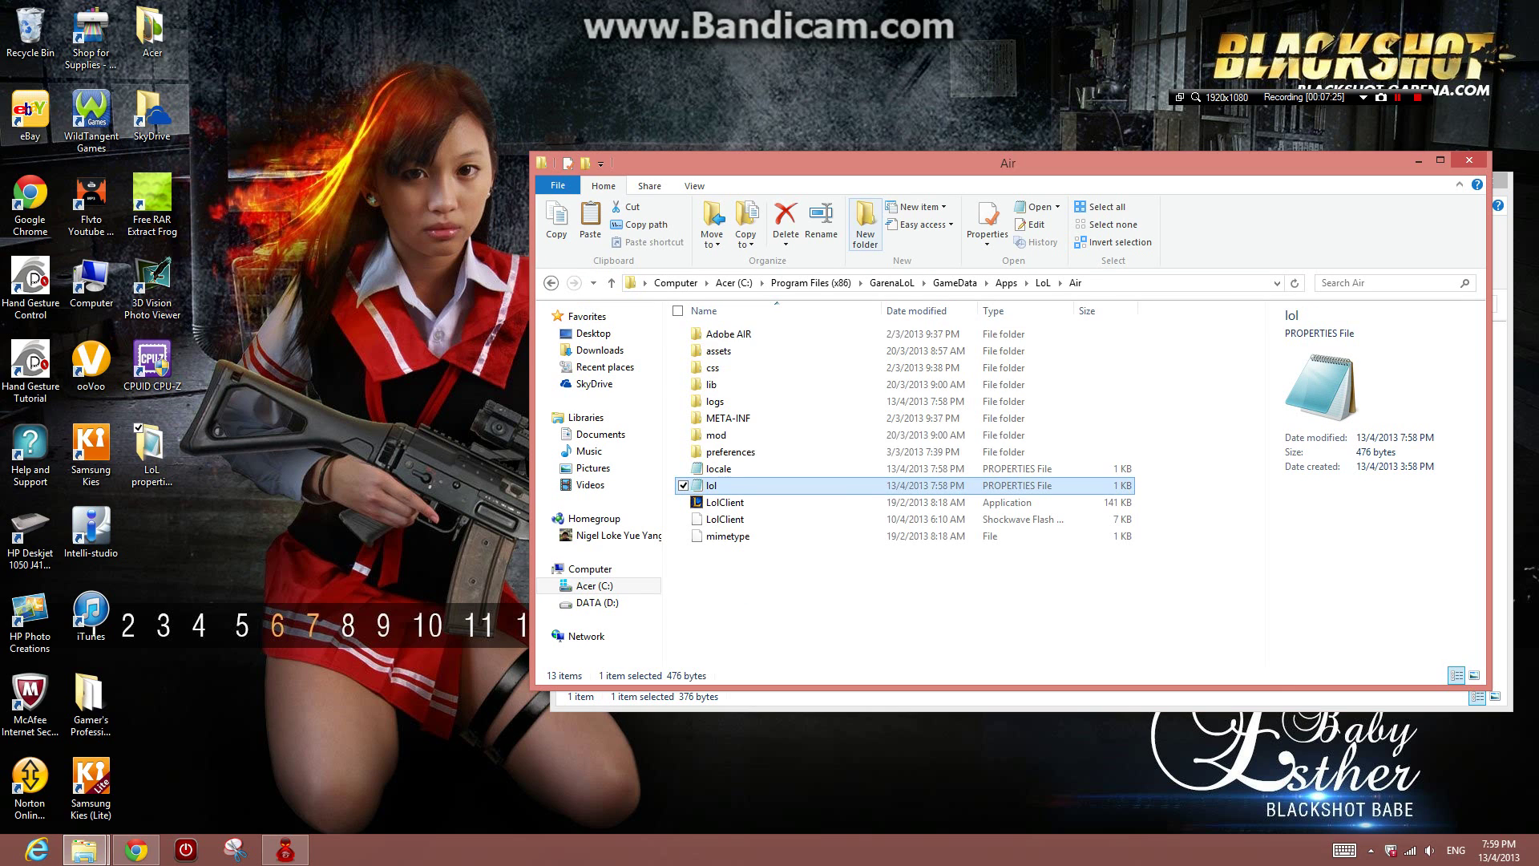
key(ctrl+space)
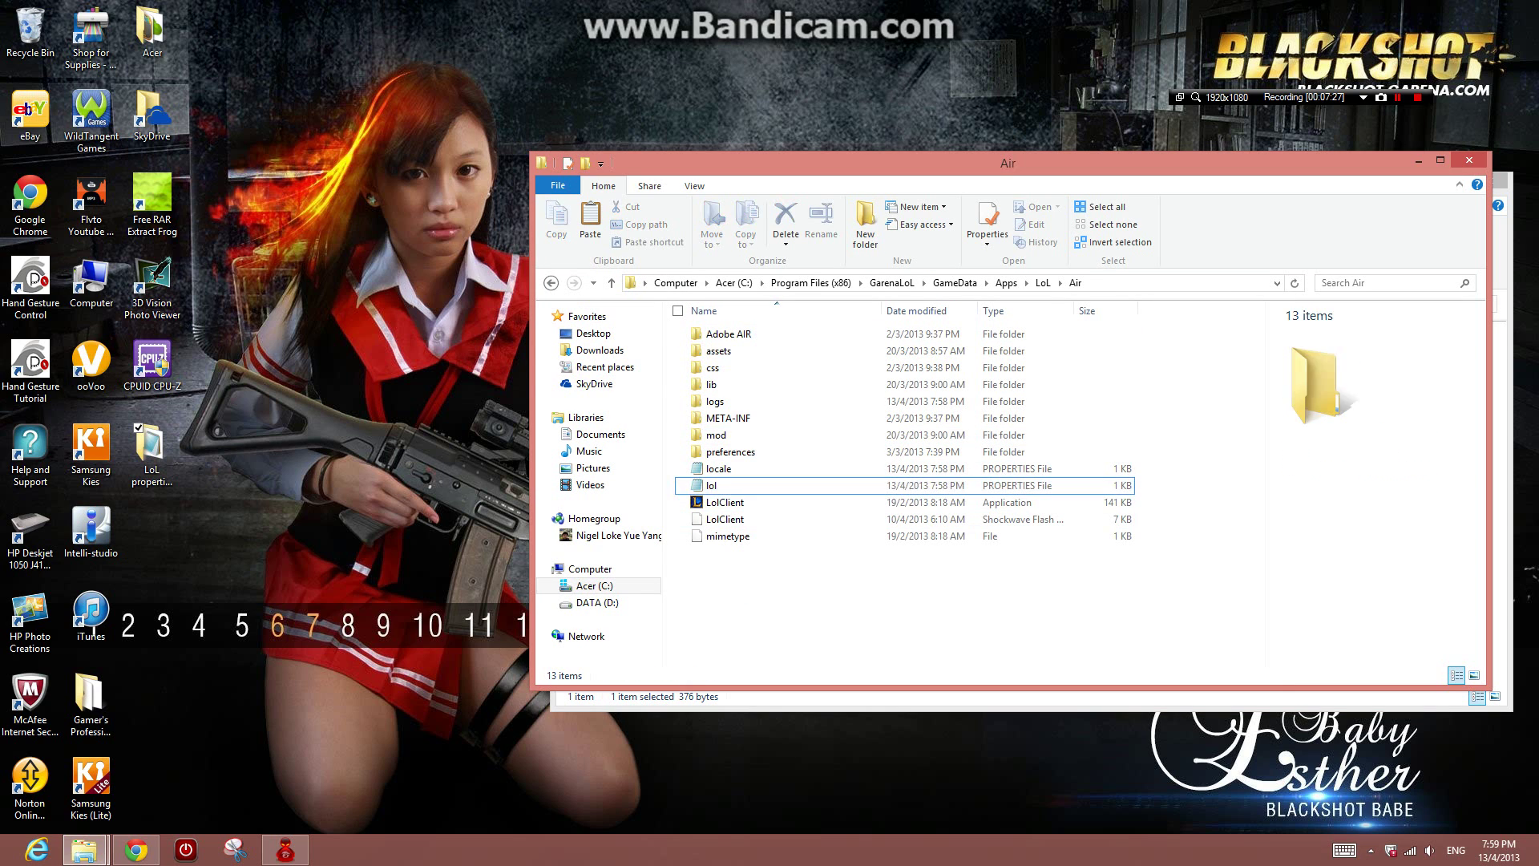
click(589, 219)
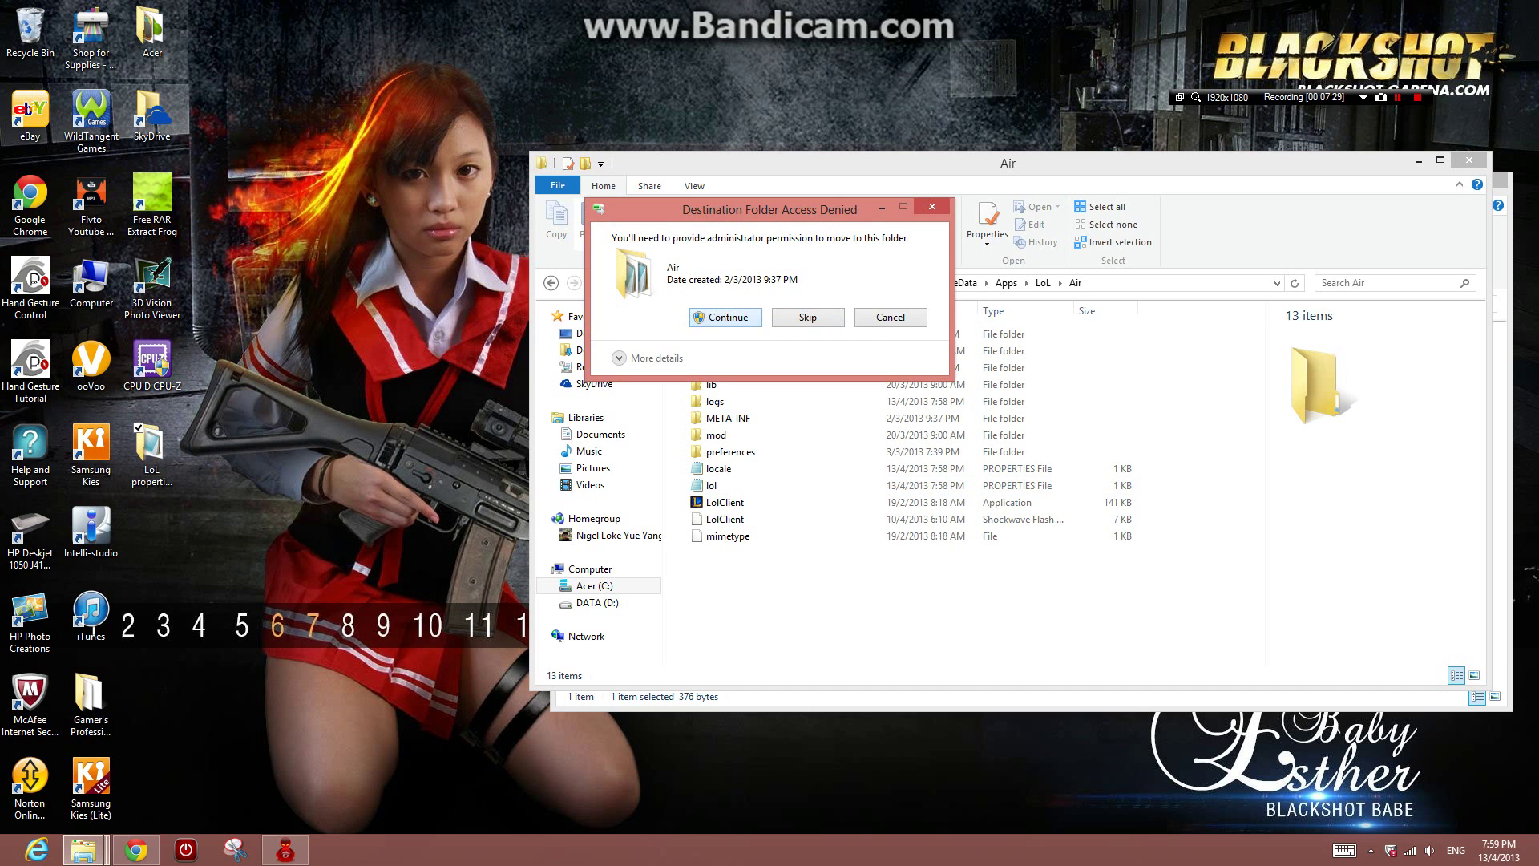
key(Return)
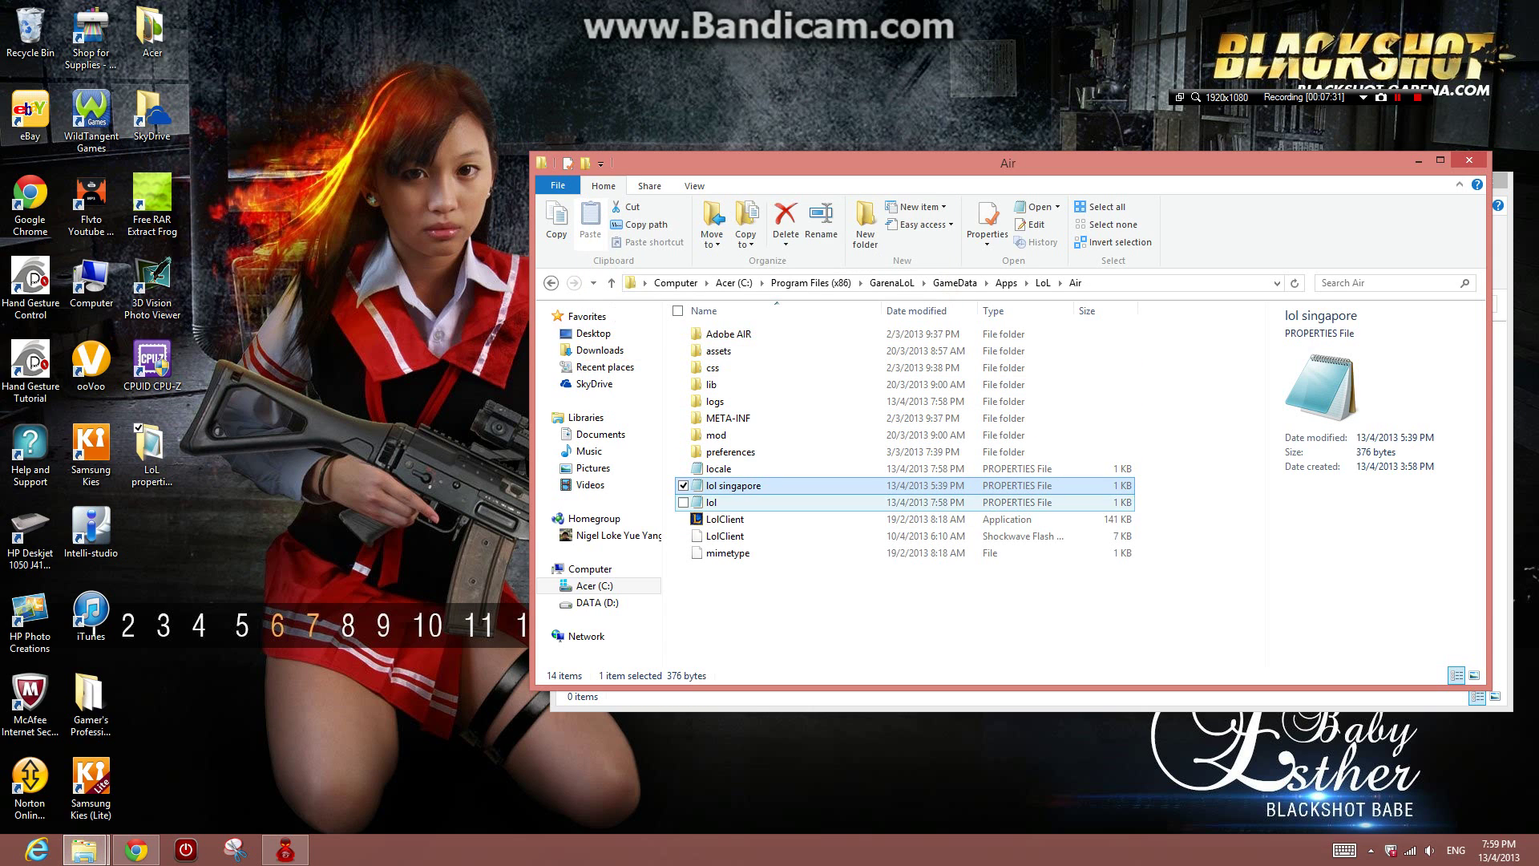
- Move the old lol file from Air into the LoL properties server folder
key(Down)
key(shift+F10)
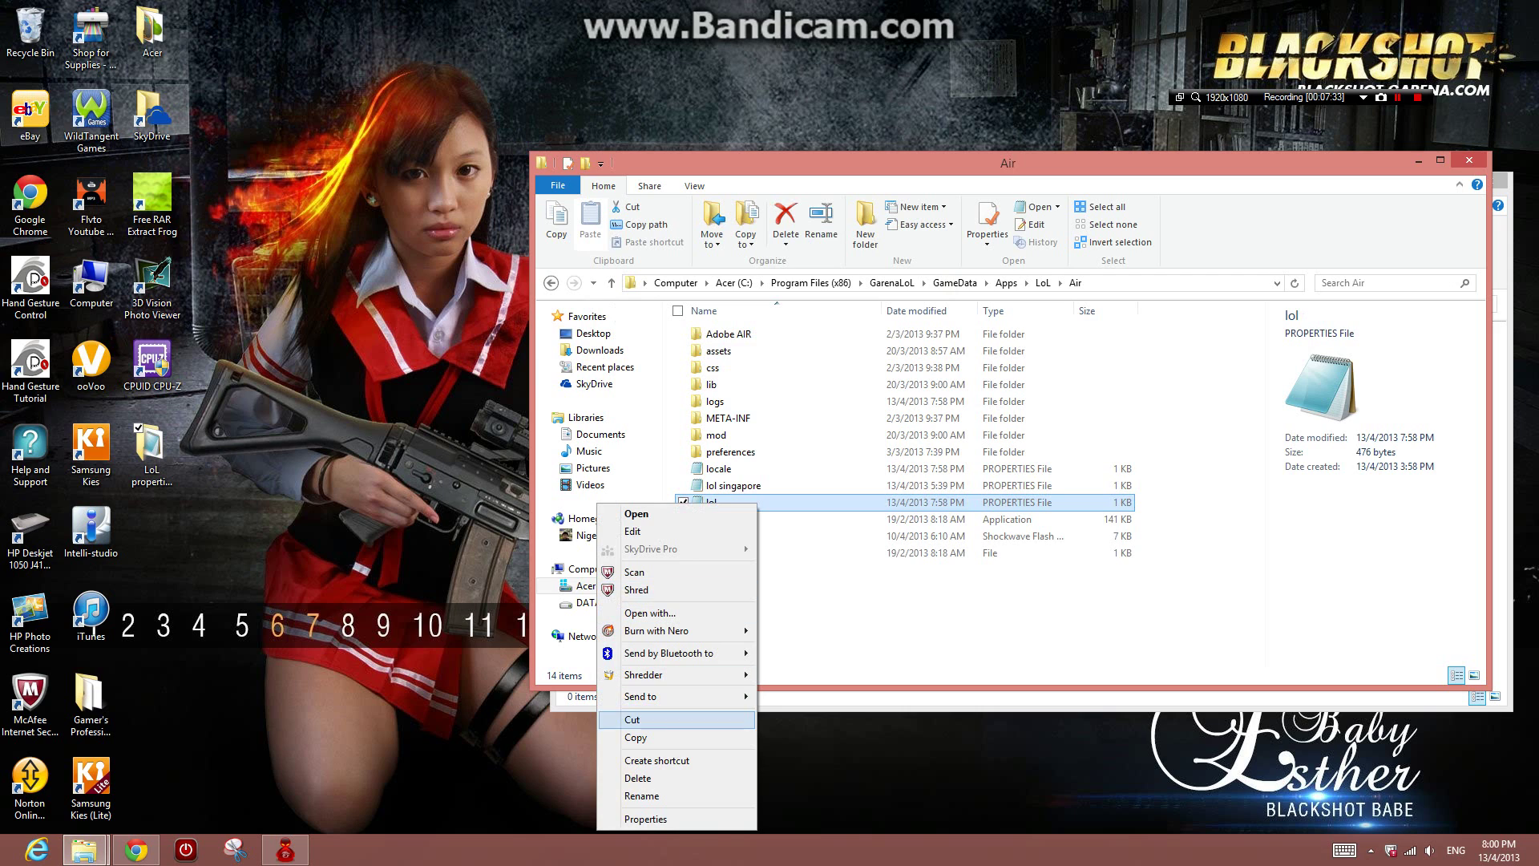
key(Down)
key(Return)
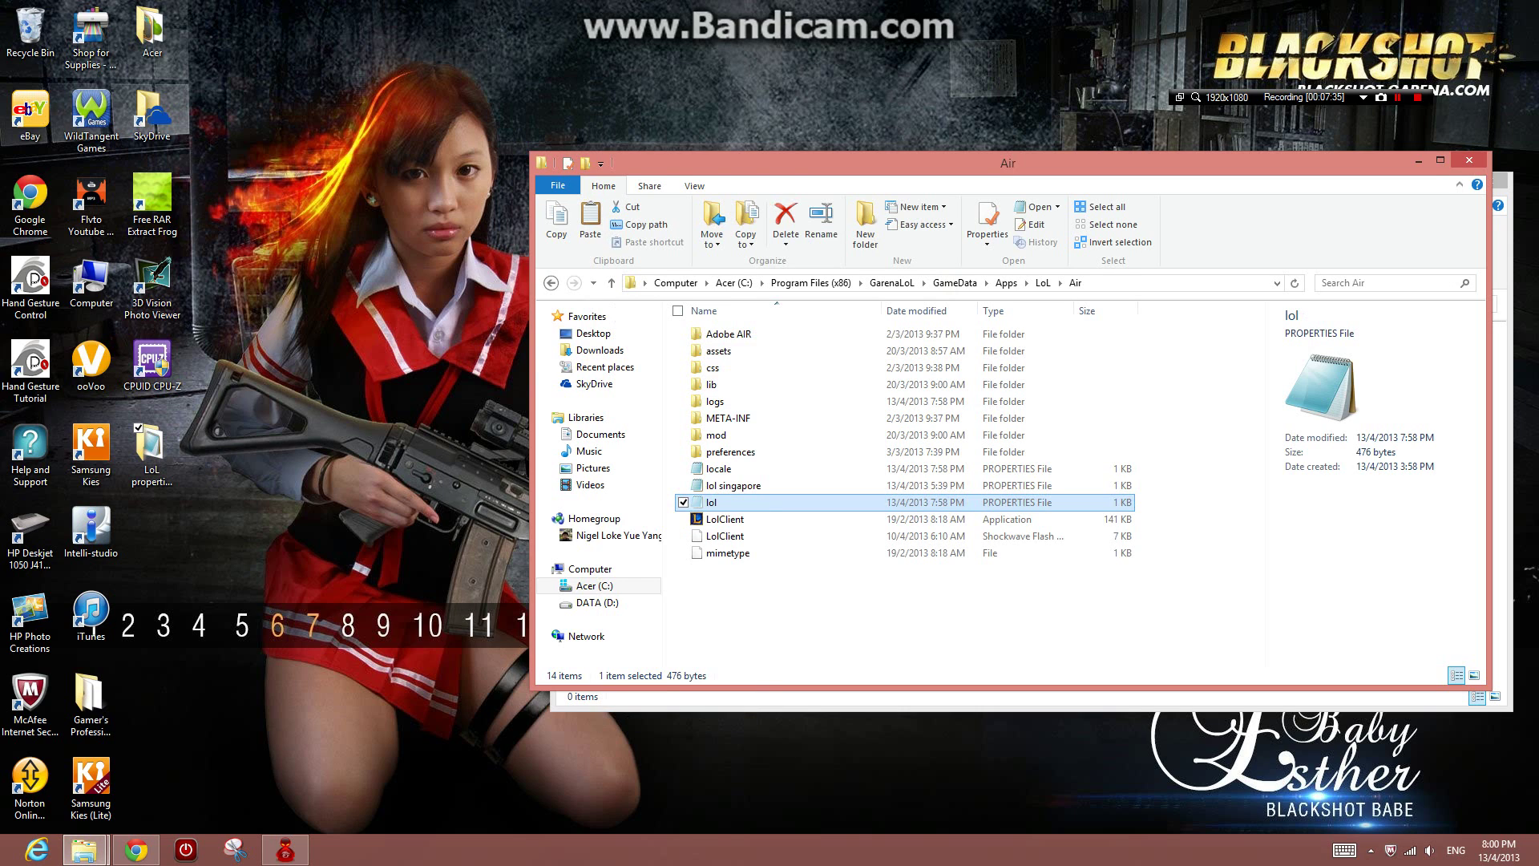
key(alt+Tab)
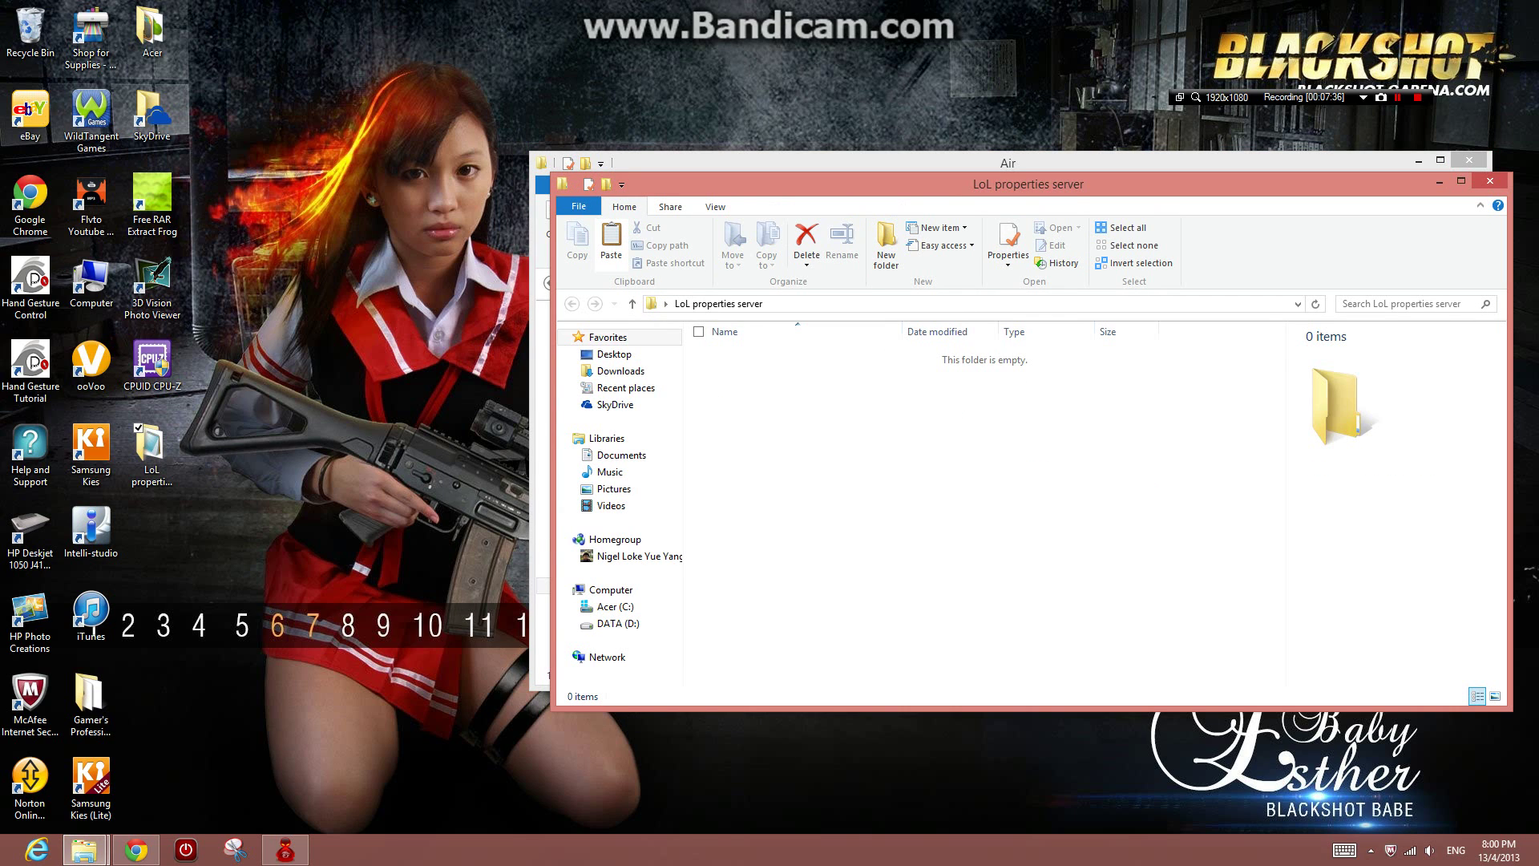
key(shift+F10)
key(p)
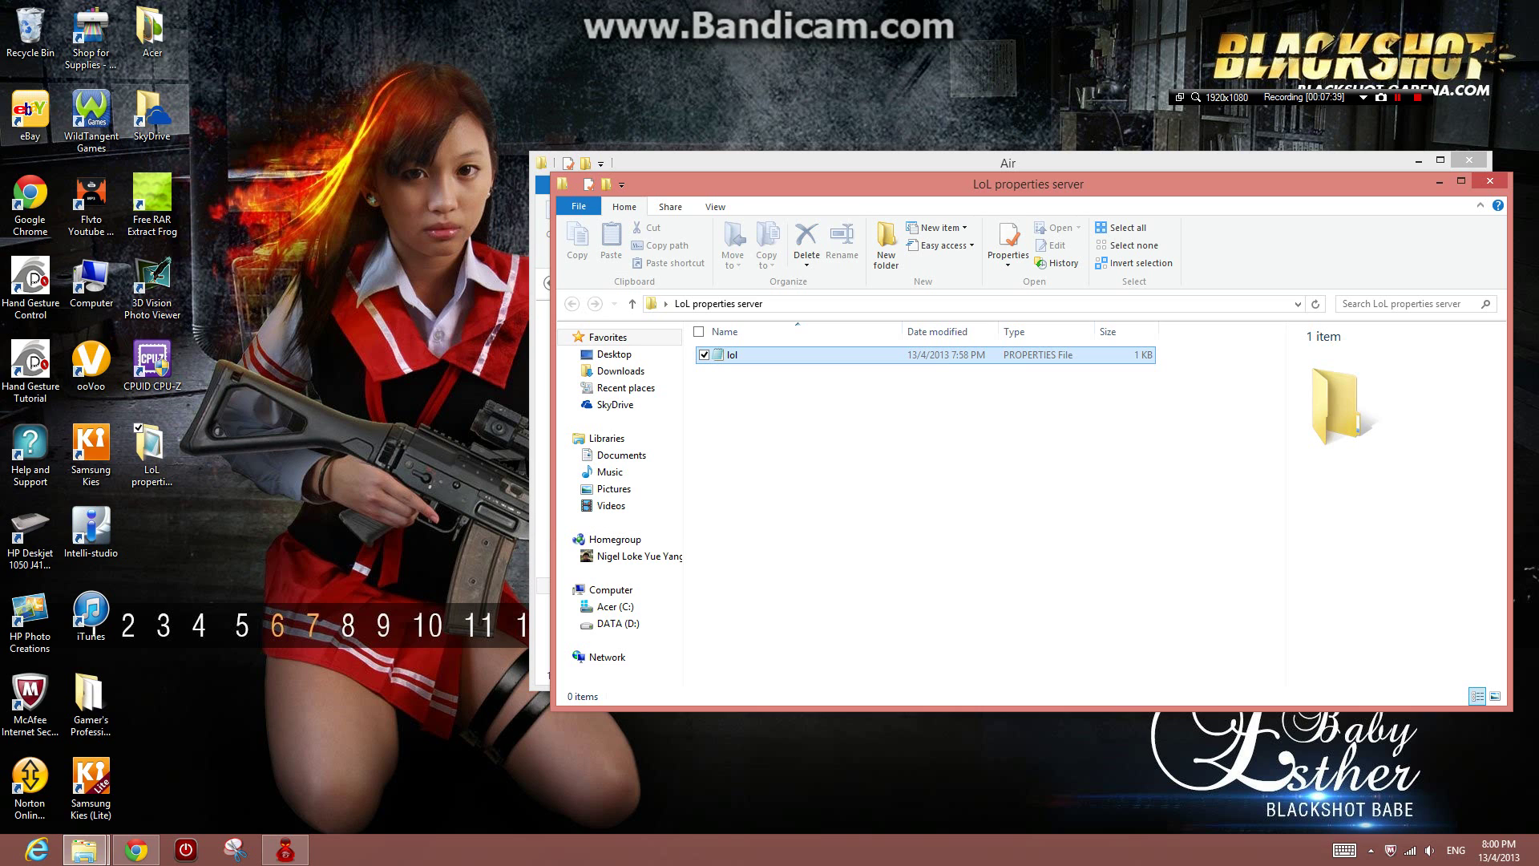
- Rename Air's lol singapore file to 'lol'
key(alt+Tab)
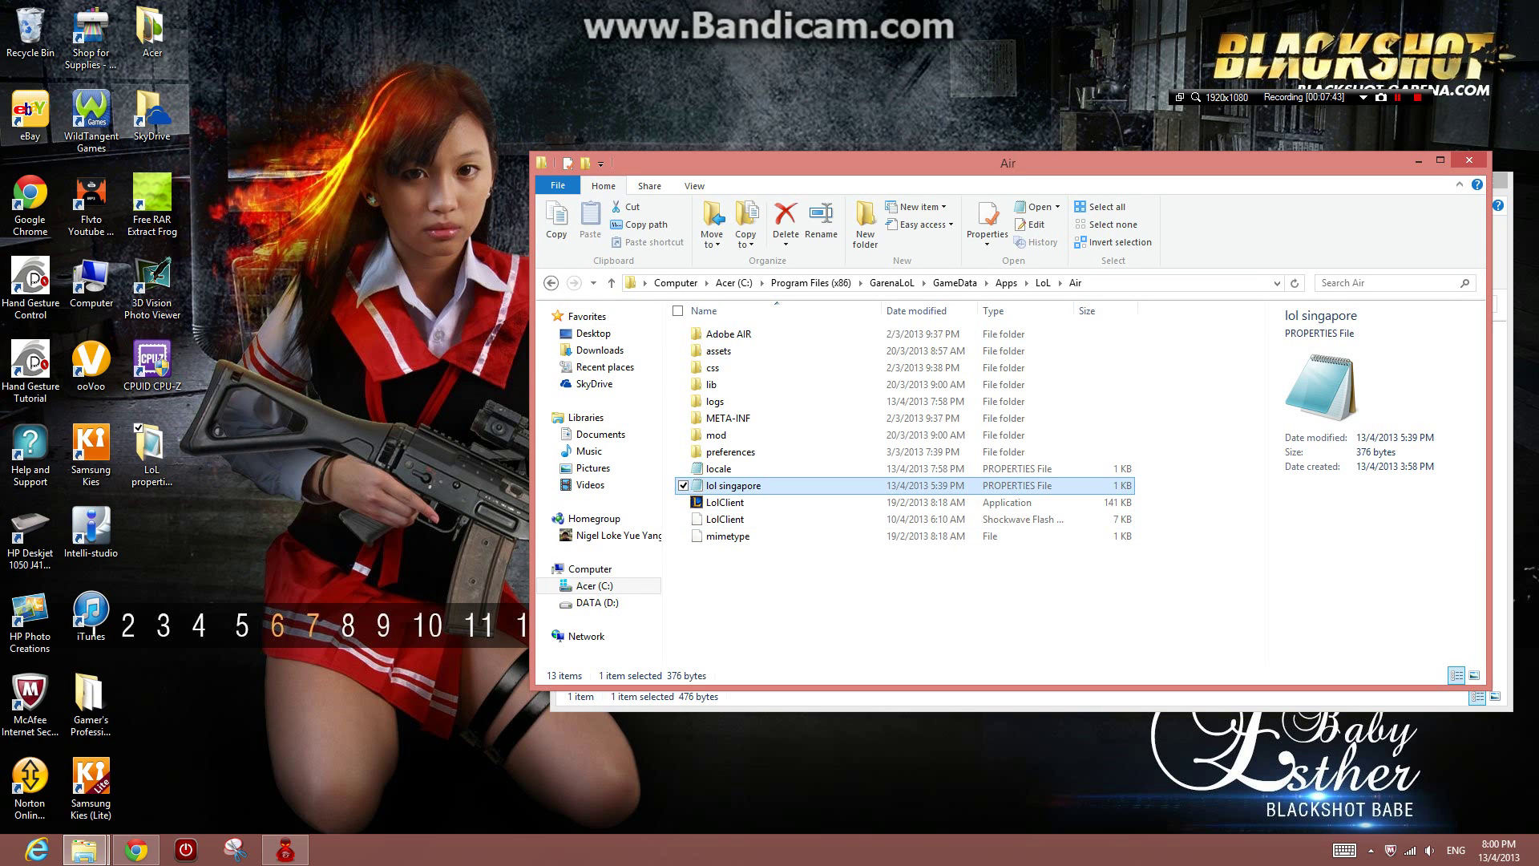
key(F2)
key(shift+Left)
key(shift+Left)
key(shift+Left)
key(shift+Left)
key(shift+Left)
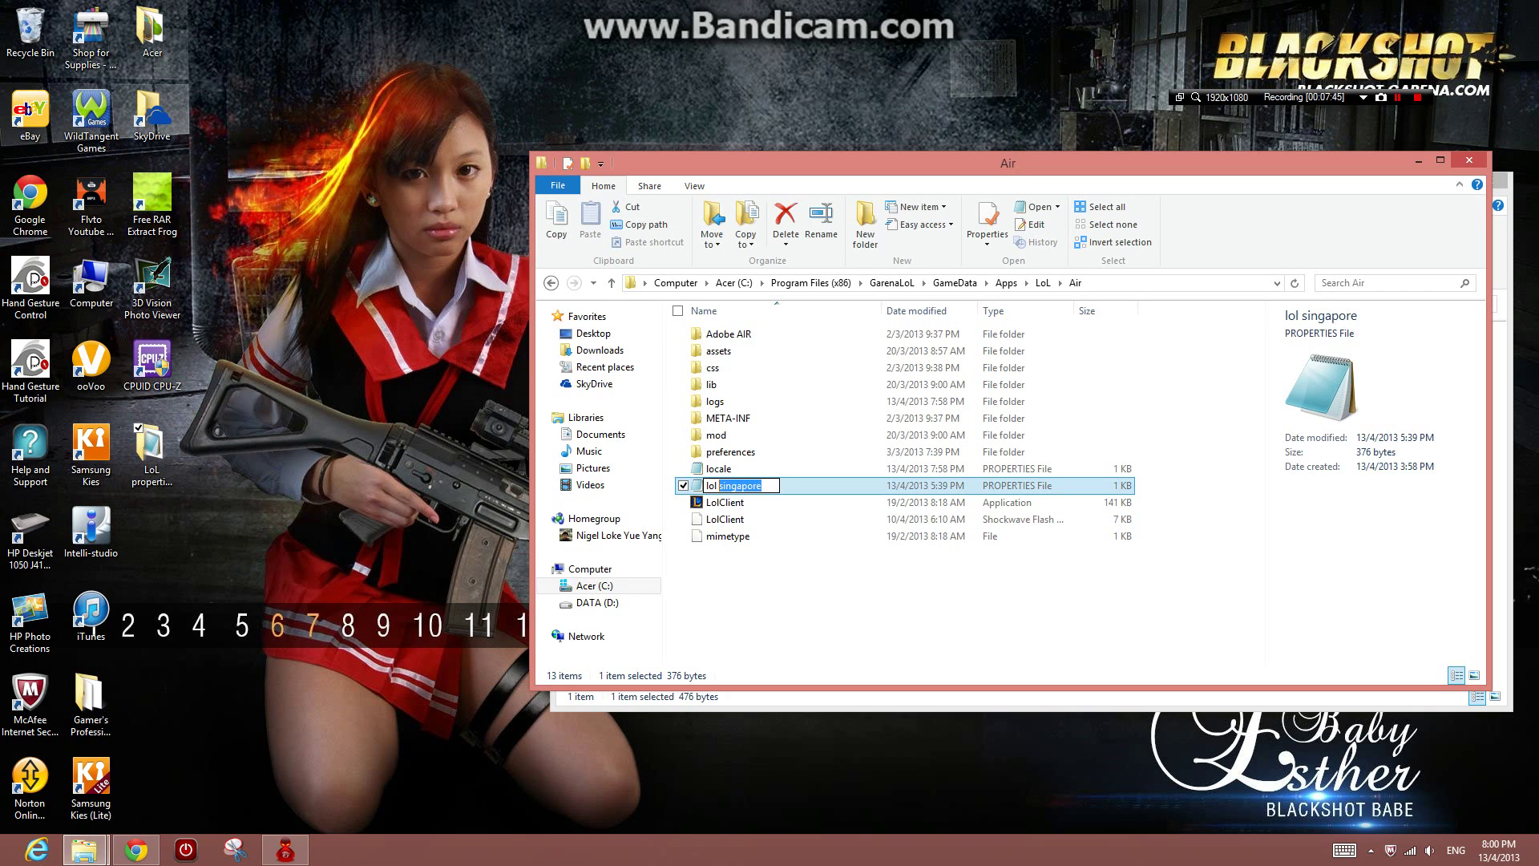
key(BackSpace)
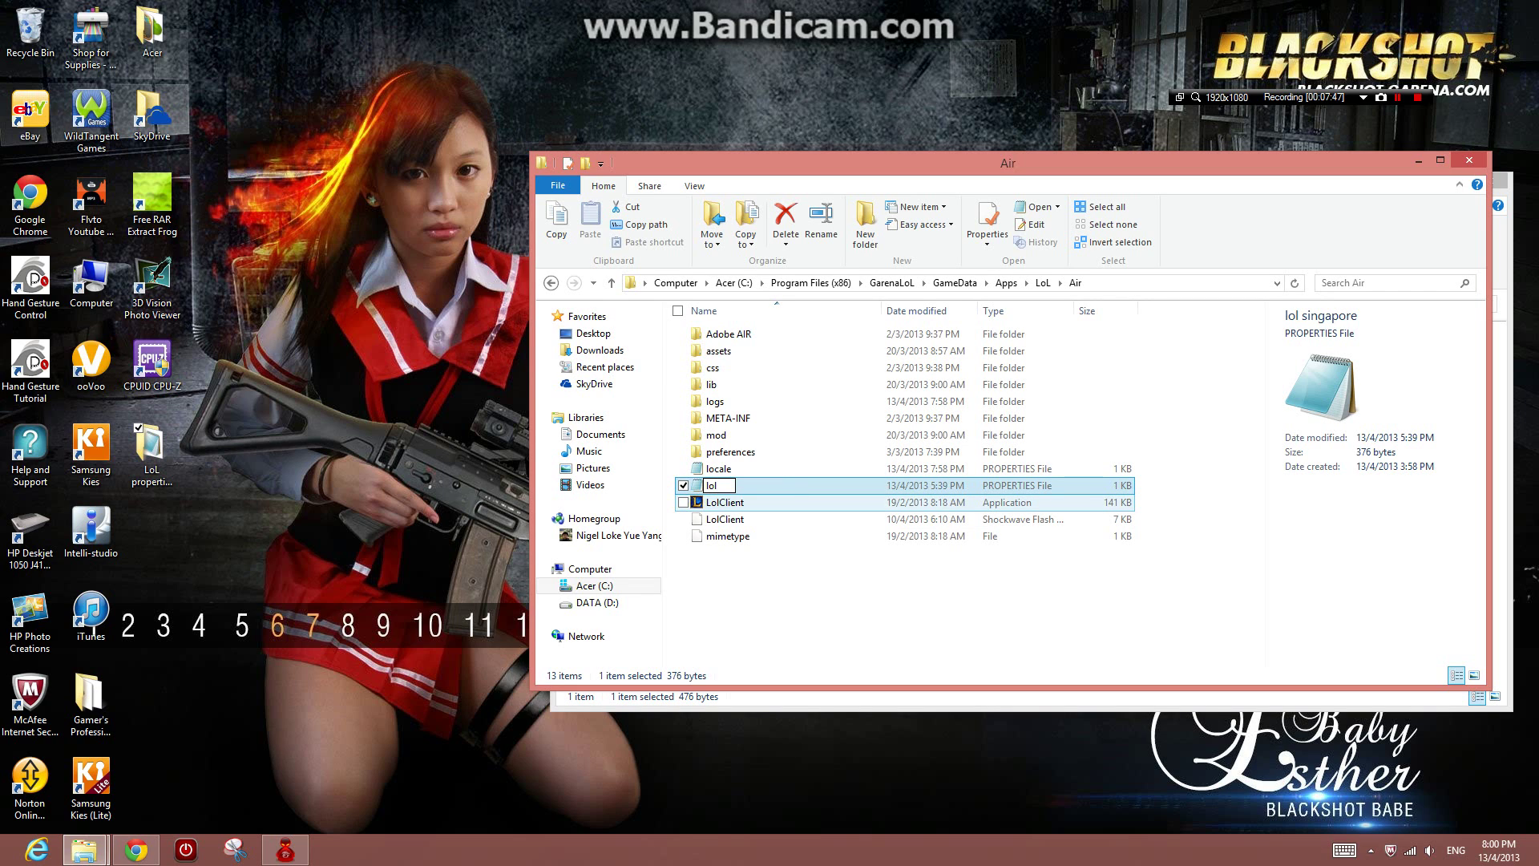
key(Return)
key(Return)
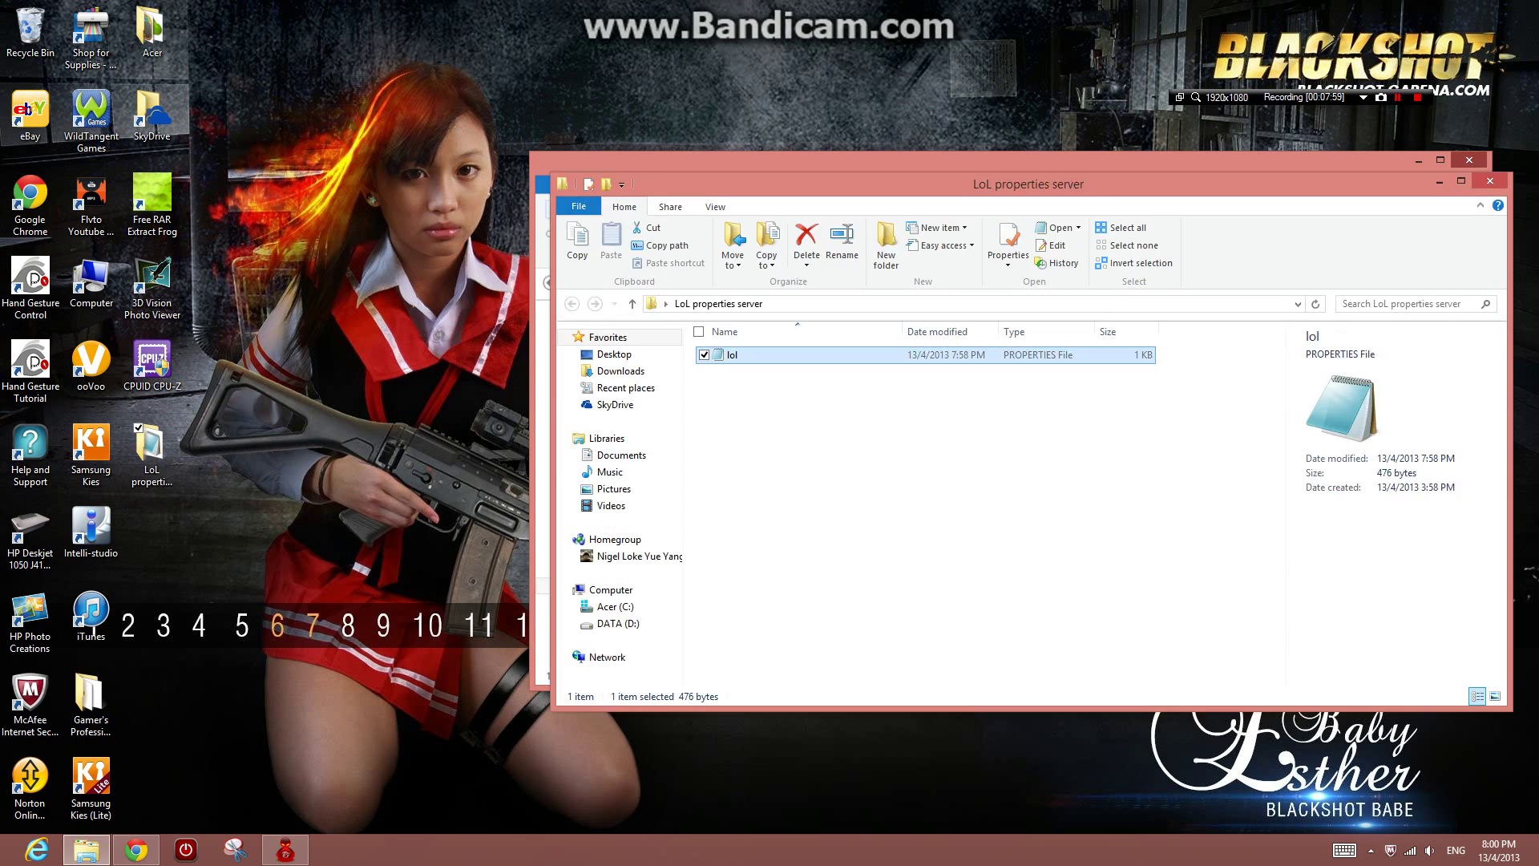
- Close the LoL properties server window, relaunch League of Legends and show the friend list
key(alt+Tab)
click(1490, 181)
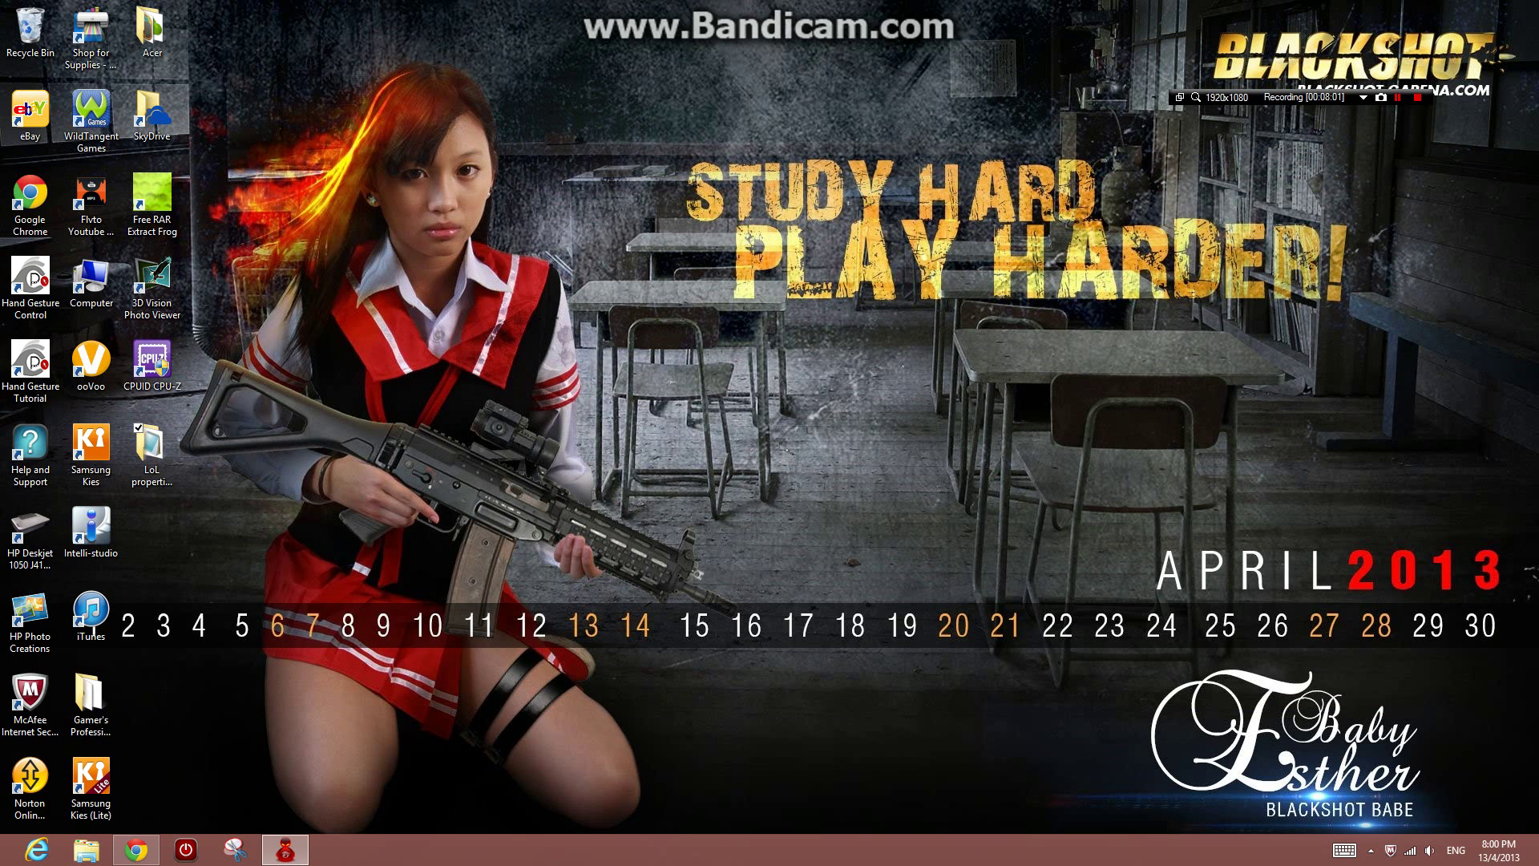
click(284, 850)
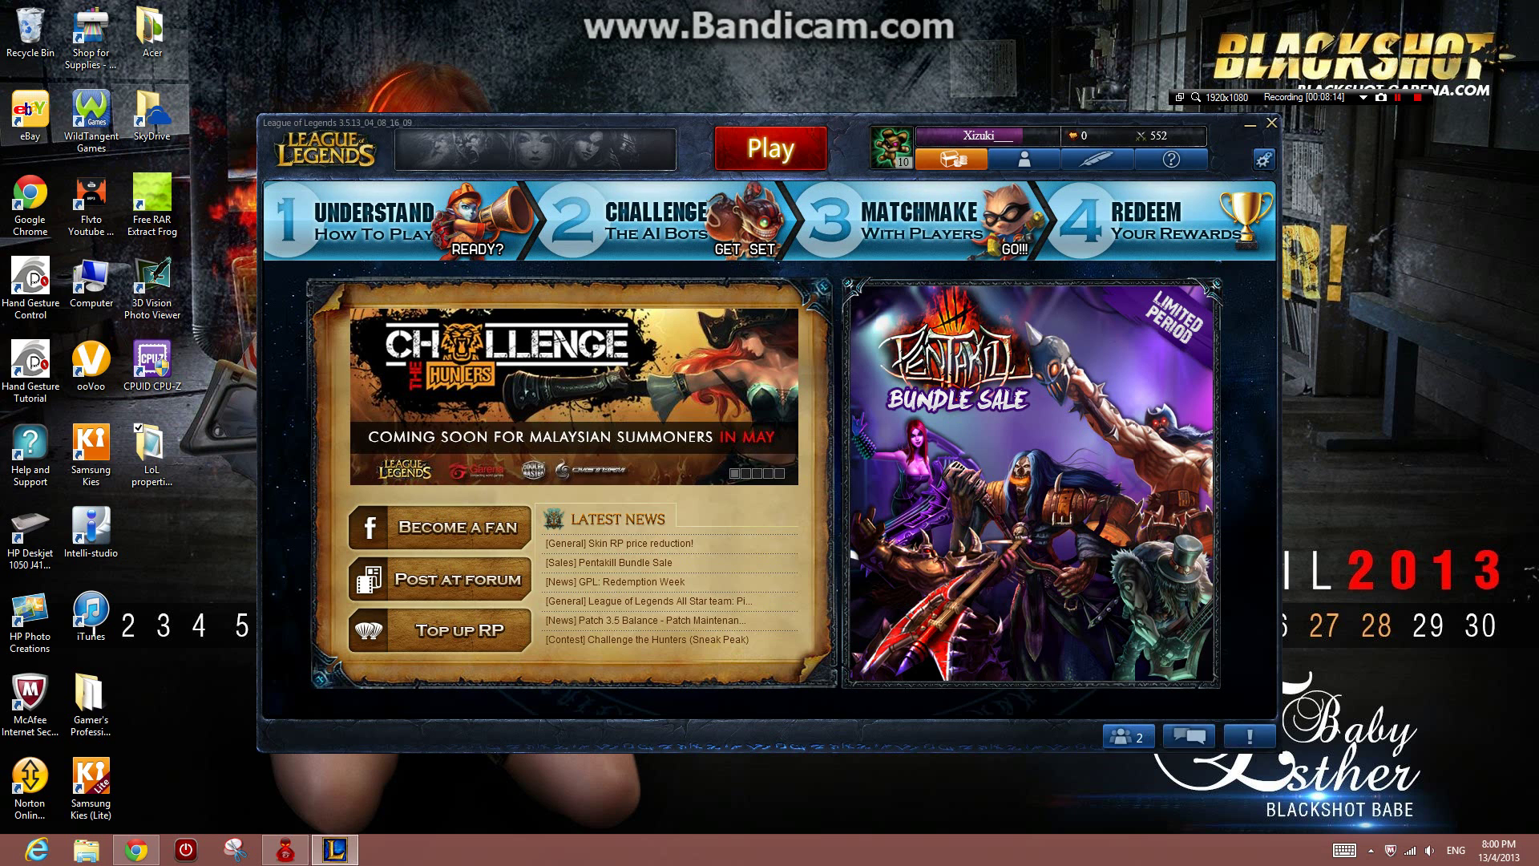
click(1123, 736)
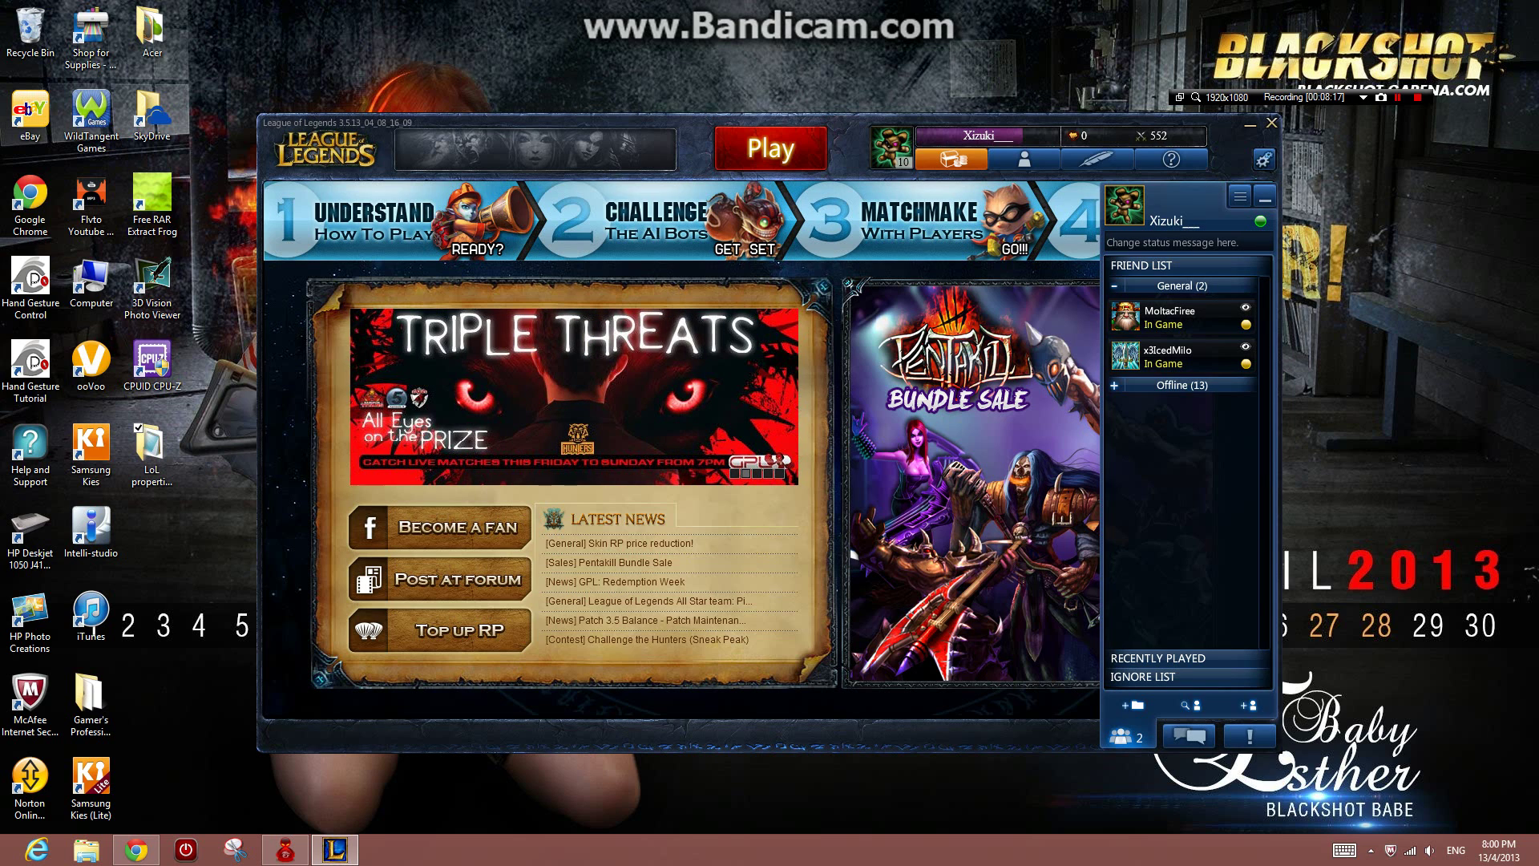